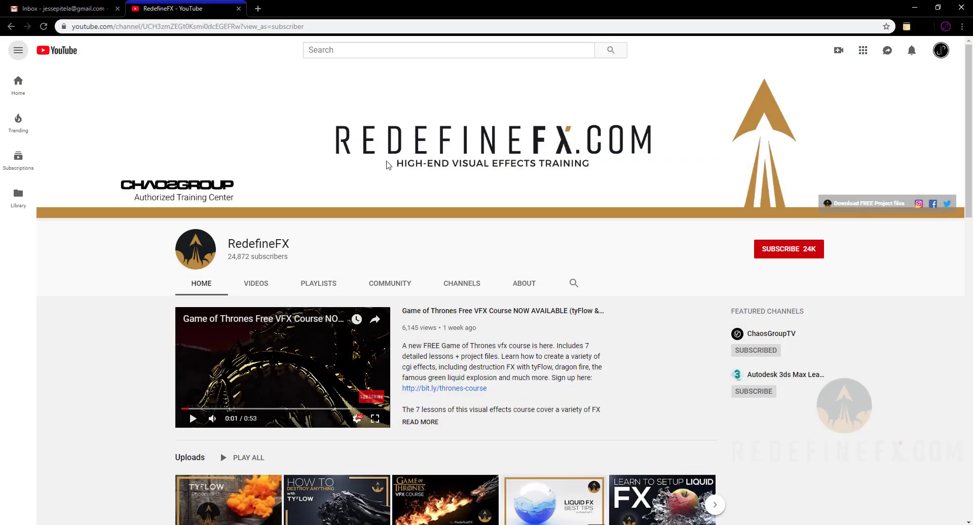
scroll(387, 165, down, 5)
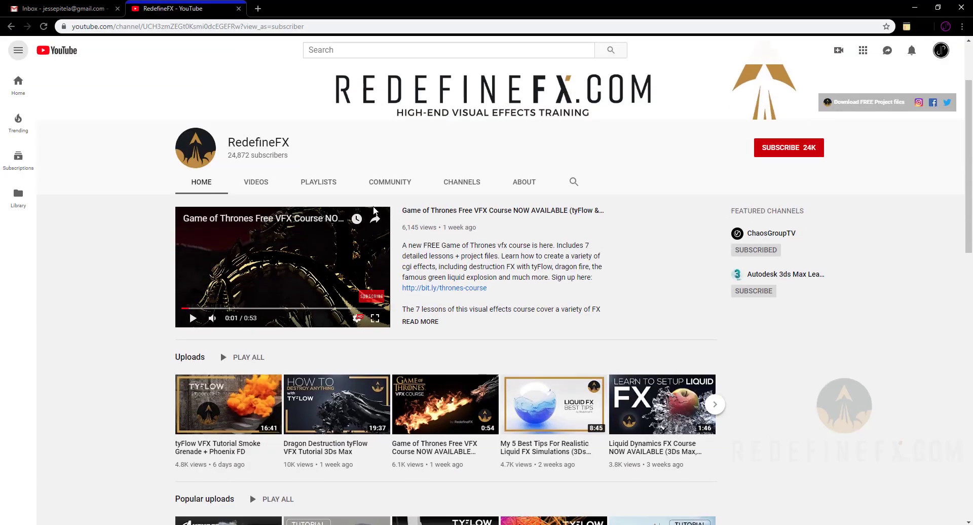
scroll(645, 363, up, 5)
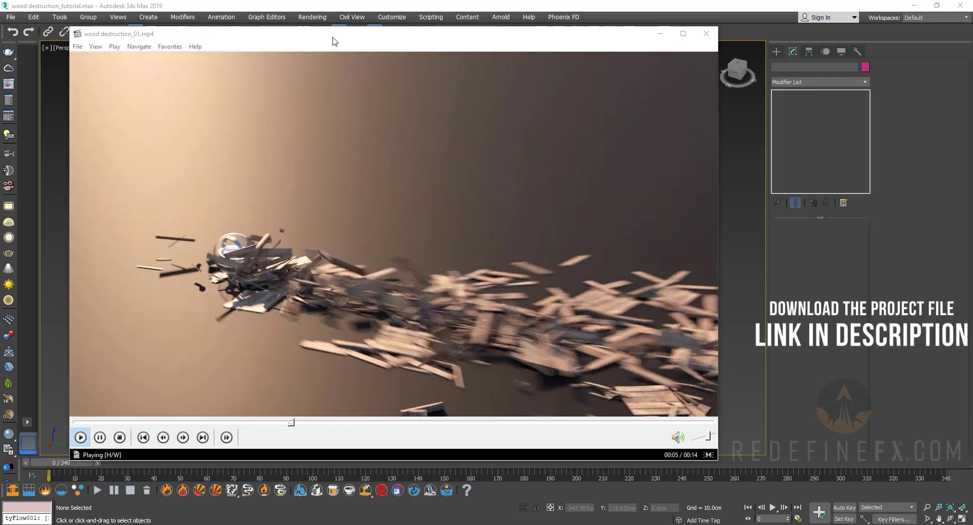
drag(333, 40, 382, 35)
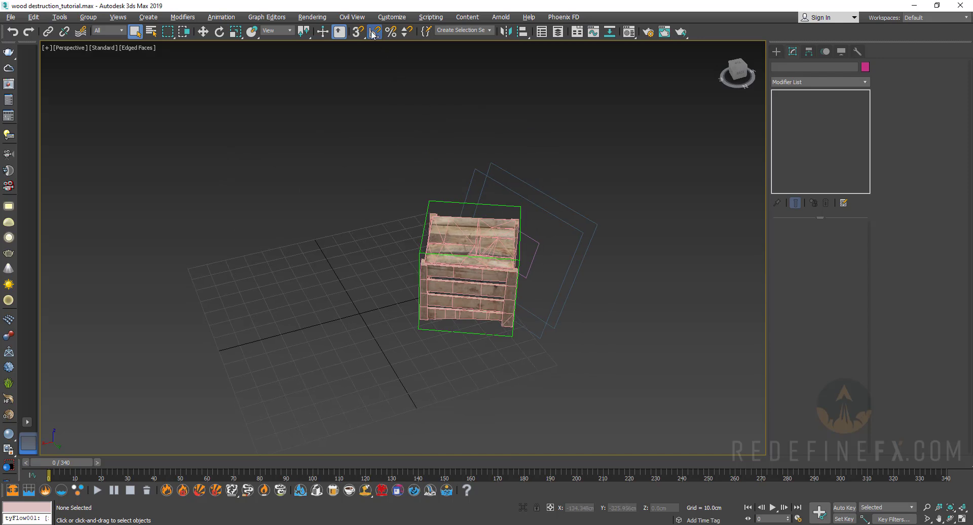
Step: Check the scene's display unit scale in the Units Setup and accept it
click(391, 17)
click(401, 150)
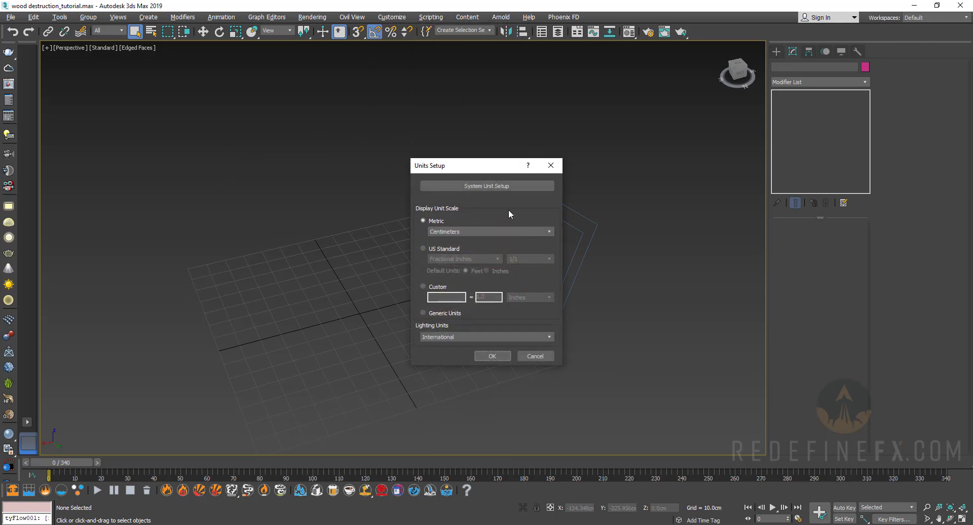
click(481, 357)
Step: Inspect the wooden crate's front planks and corner post individually to check that they are separate meshes
alt+middle_drag(517, 271, 473, 255)
scroll(469, 255, up, 5)
click(364, 234)
alt+middle_drag(364, 235, 390, 257)
middle_drag(390, 258, 442, 203)
click(394, 285)
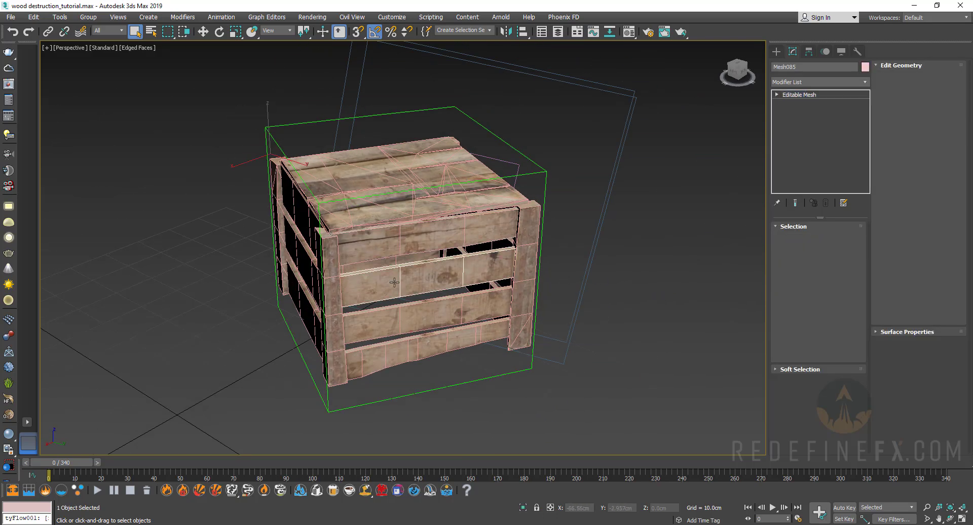
click(391, 323)
click(383, 354)
click(334, 299)
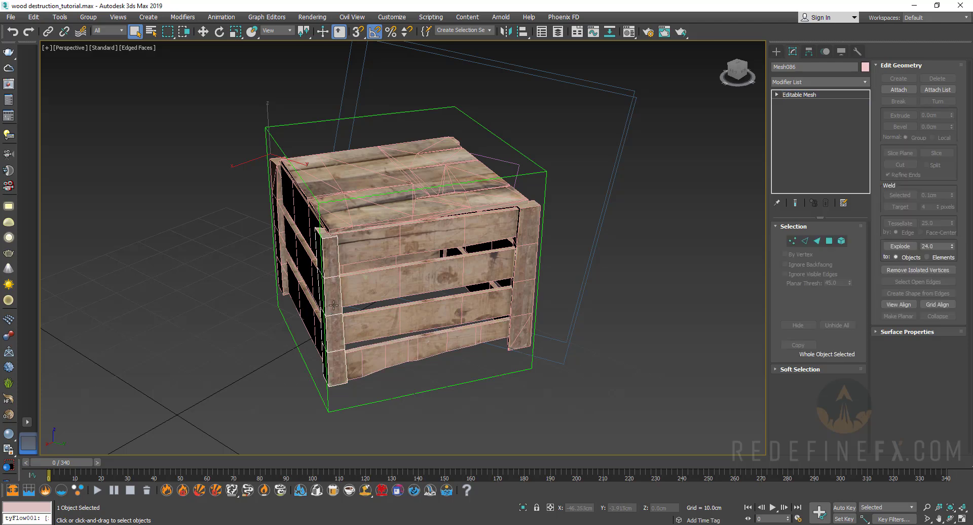
Step: Inspect the boards on the crate's lid and adjacent side one at a time
alt+middle_drag(346, 242, 474, 204)
double_click(374, 185)
click(353, 229)
click(333, 267)
click(390, 320)
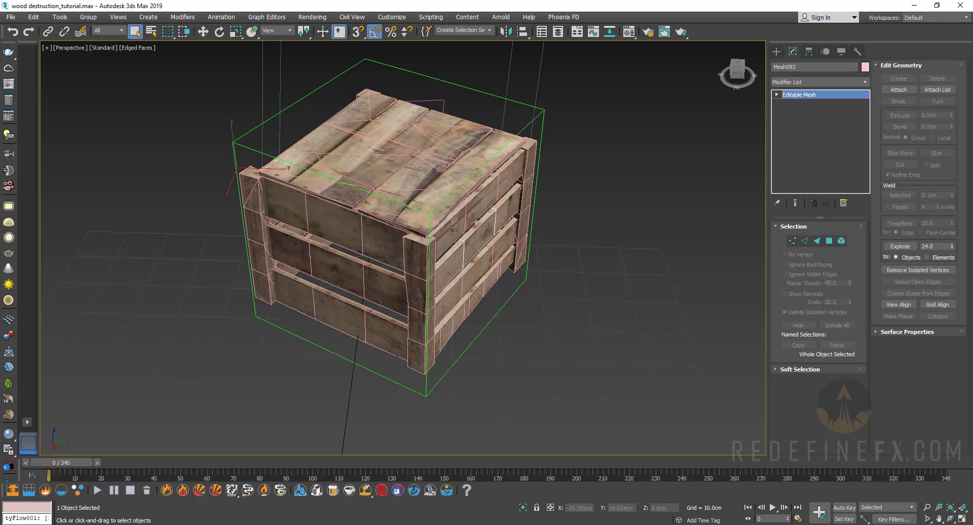
click(504, 287)
alt+middle_drag(503, 286, 512, 209)
Step: Review the parameters of the existing wind force beside the crate and see how it is oriented
scroll(512, 209, down, 3)
click(496, 138)
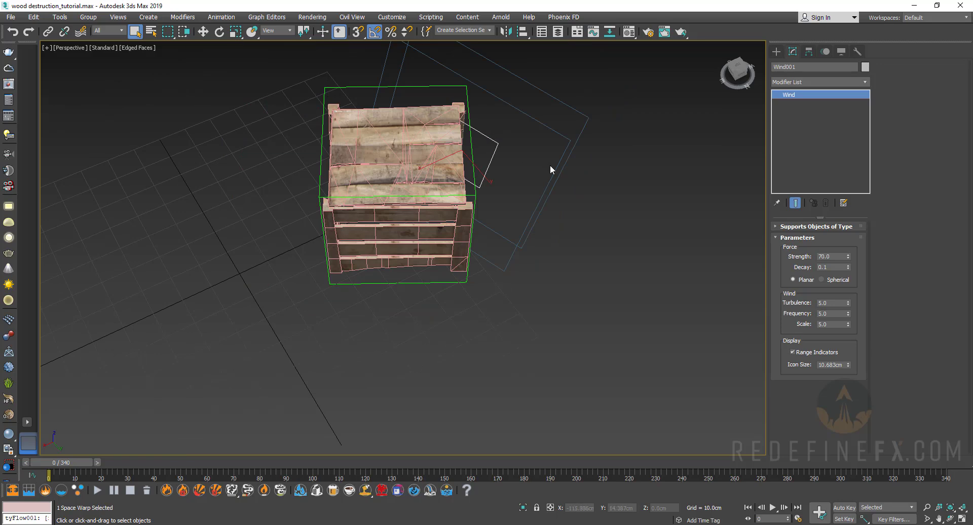
alt+middle_drag(552, 167, 532, 167)
Step: Create a second Wind space warp on the ground grid beside the crate
click(776, 51)
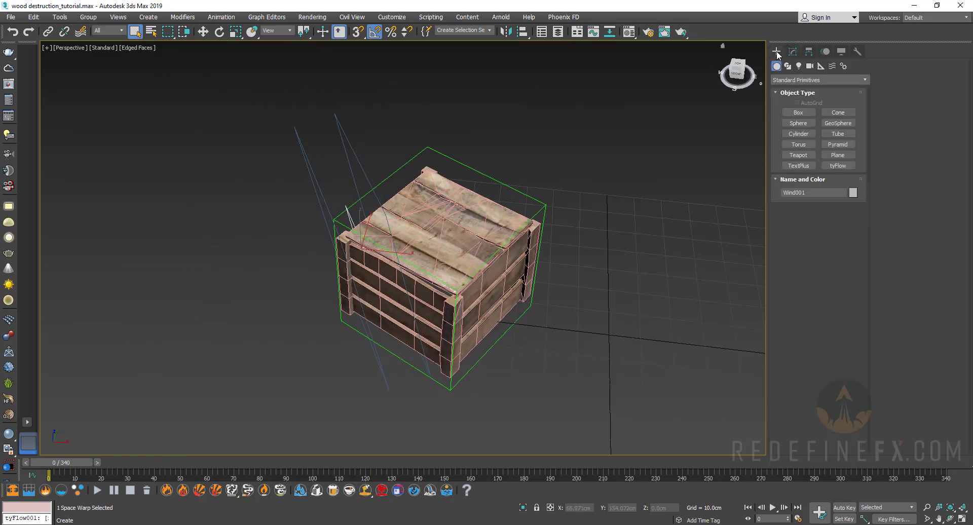
click(833, 66)
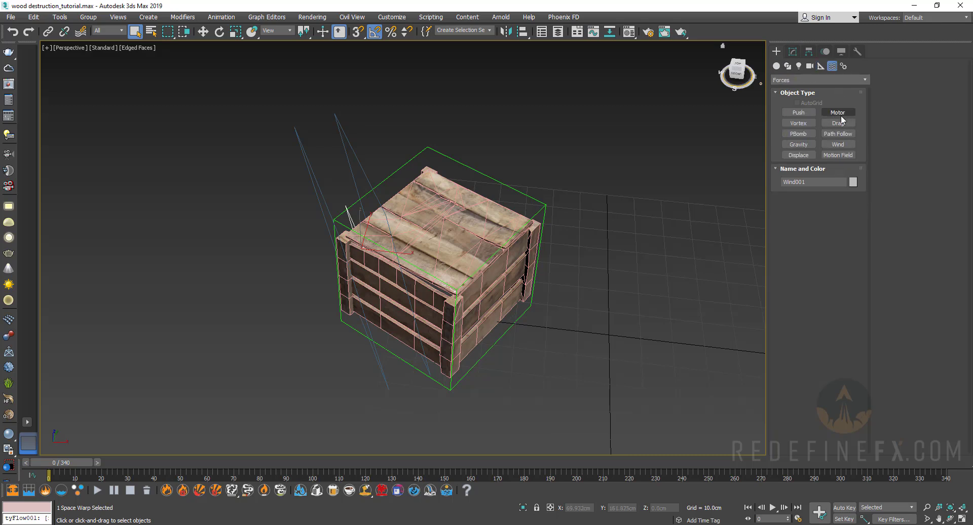
click(838, 145)
drag(643, 258, 671, 289)
right_click(702, 294)
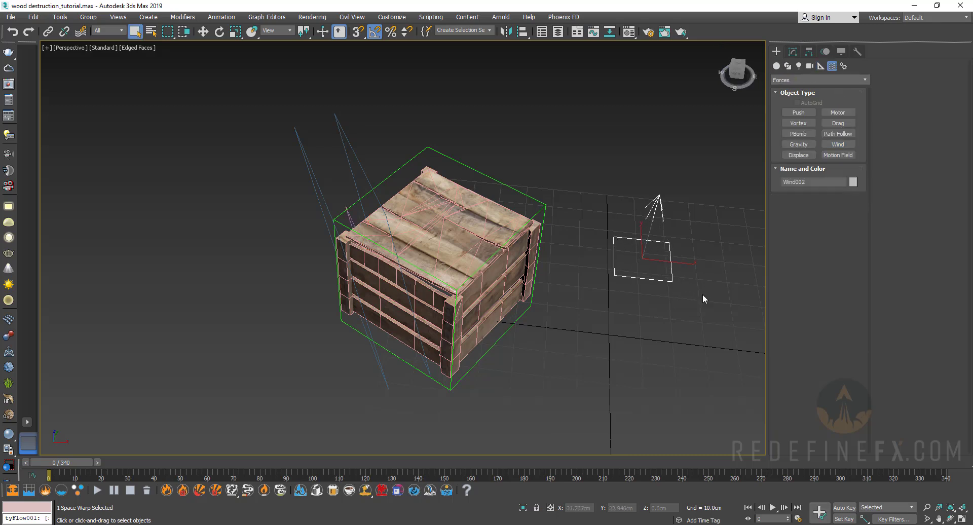
Step: Review the original wind's force settings and delete the newly created second wind
click(794, 51)
click(347, 215)
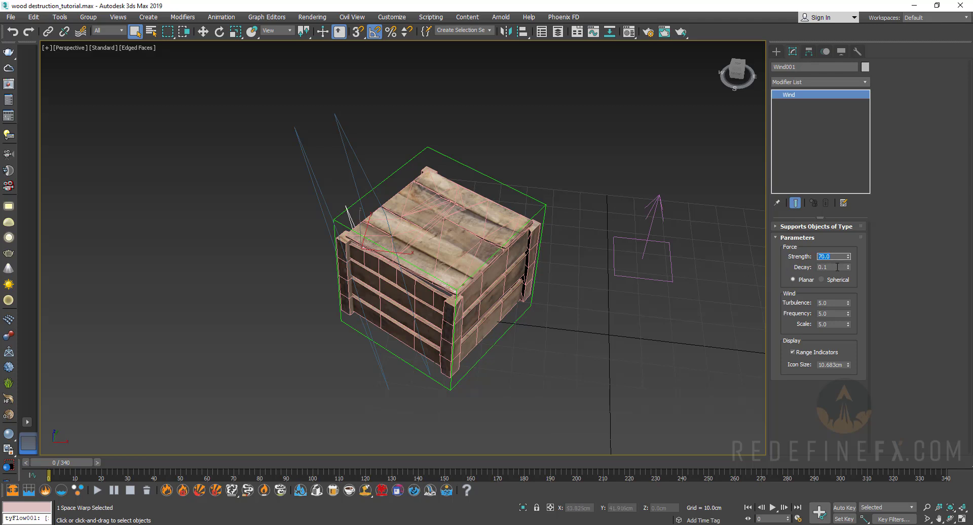
key(Tab)
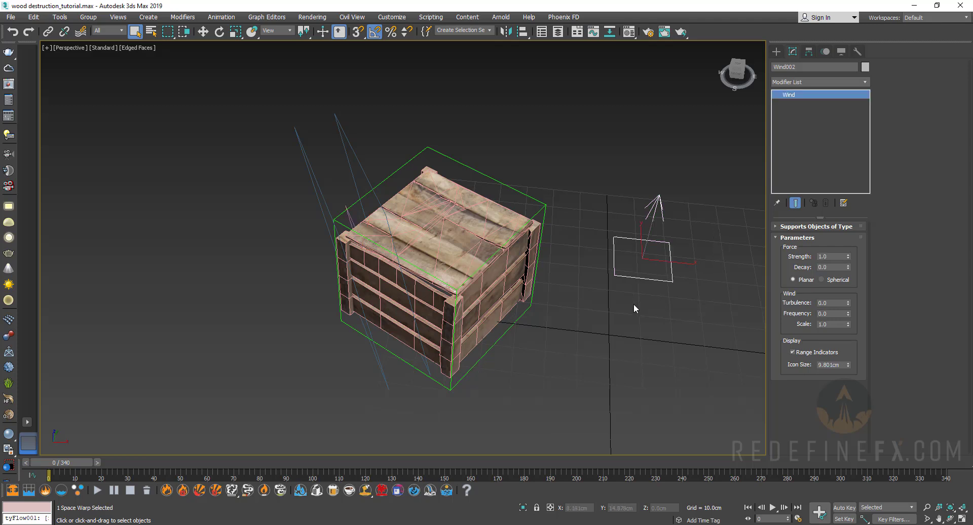
key(Delete)
Step: Create a tyFlow object on the grid beside the crate and open its editor
click(776, 51)
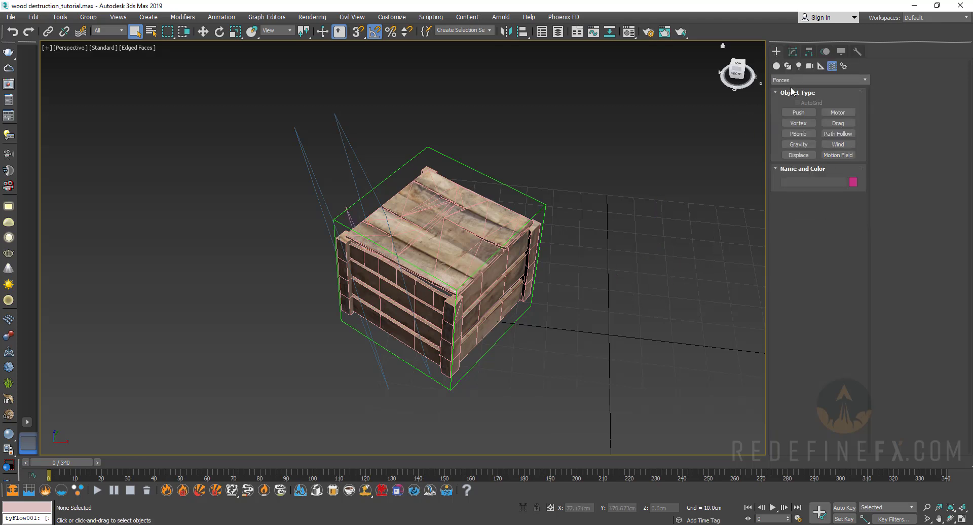
click(776, 66)
click(834, 165)
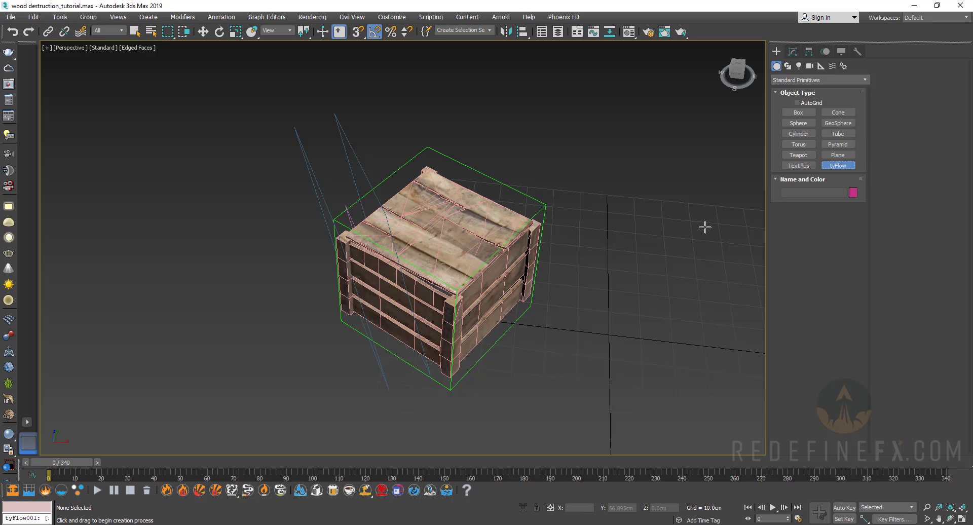
click(704, 227)
click(788, 53)
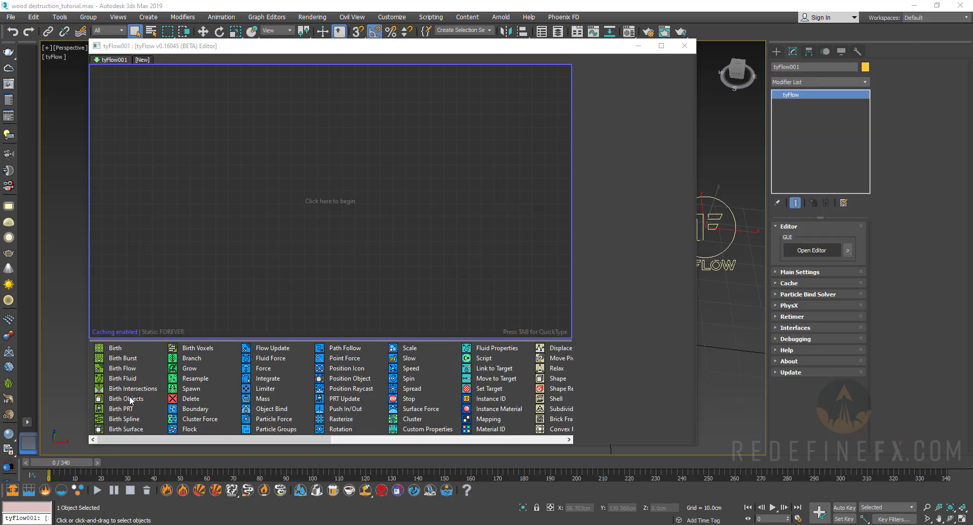
Step: Start an event with a Birth Objects operator and add all of the crate's meshes to its object list
drag(129, 397, 156, 150)
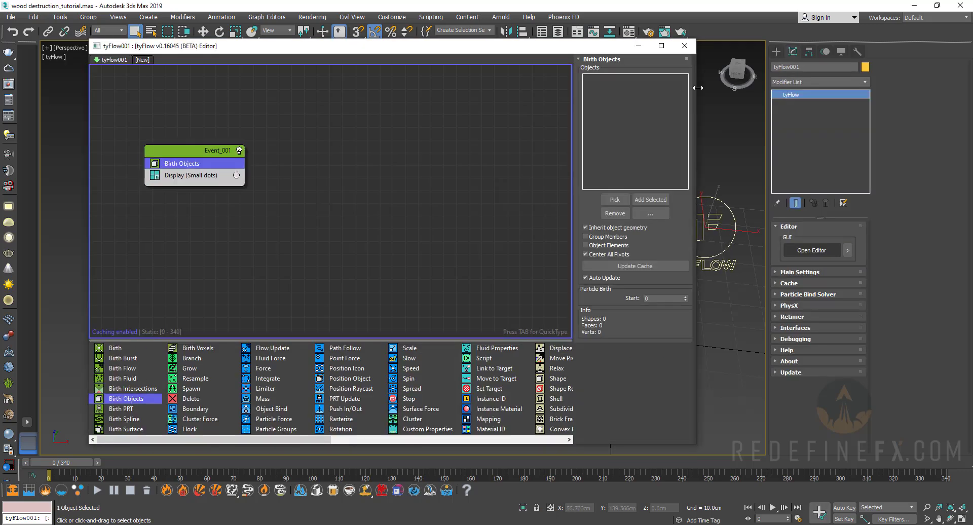
drag(698, 87, 483, 88)
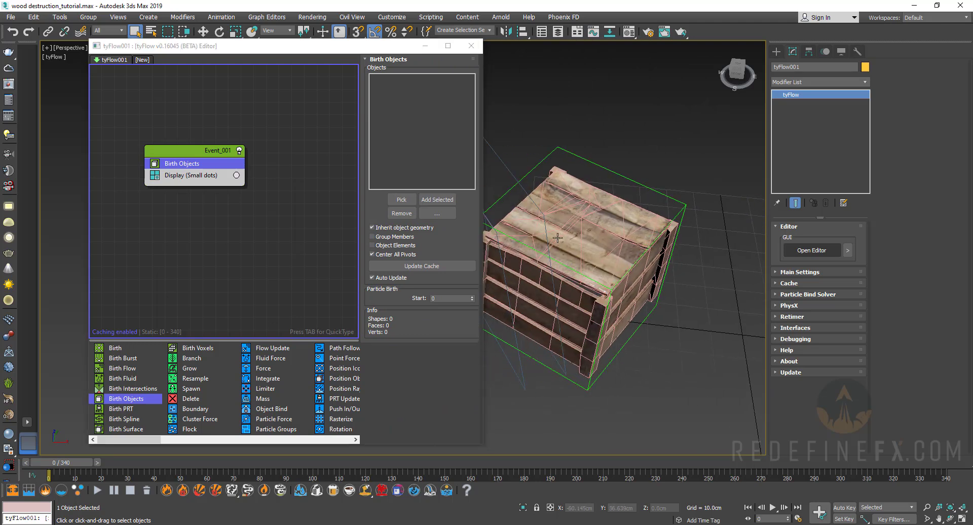
scroll(558, 237, down, 6)
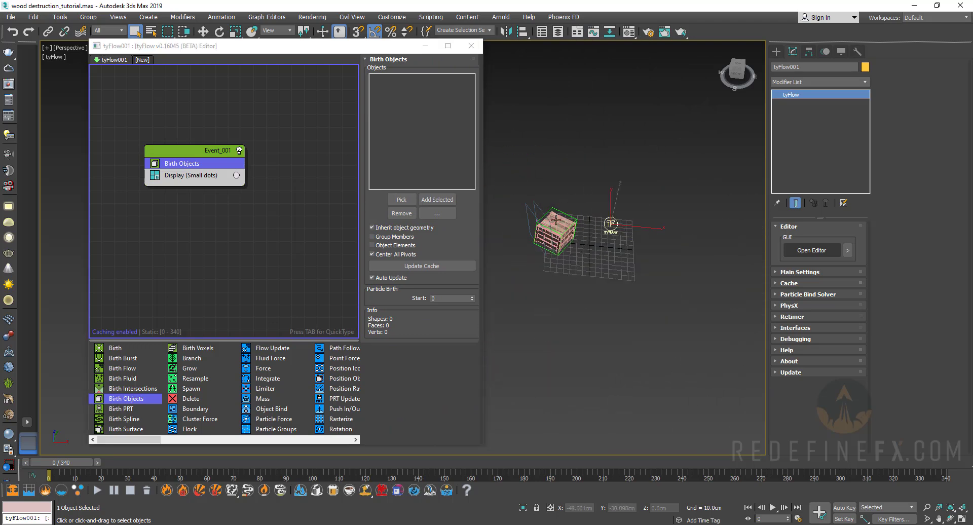
middle_drag(543, 187, 586, 216)
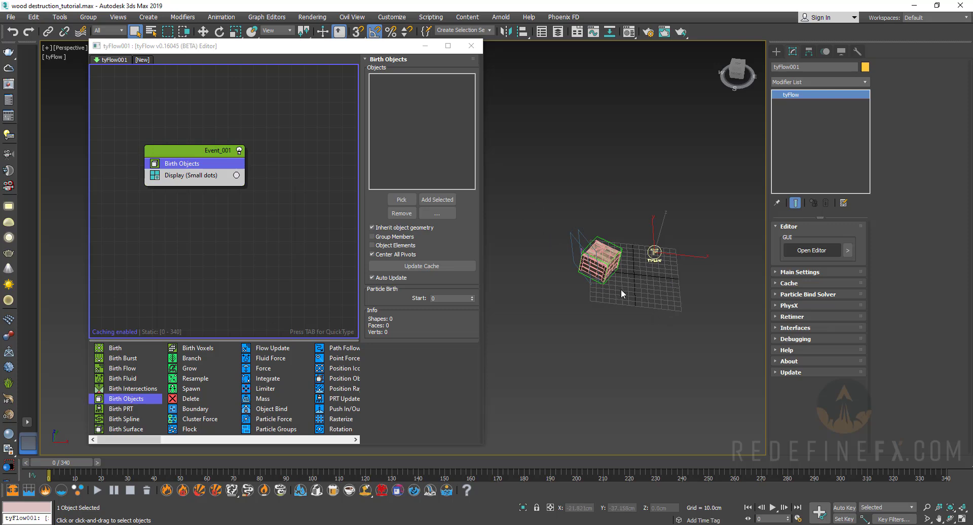
scroll(621, 288, up, 5)
middle_drag(607, 178, 629, 189)
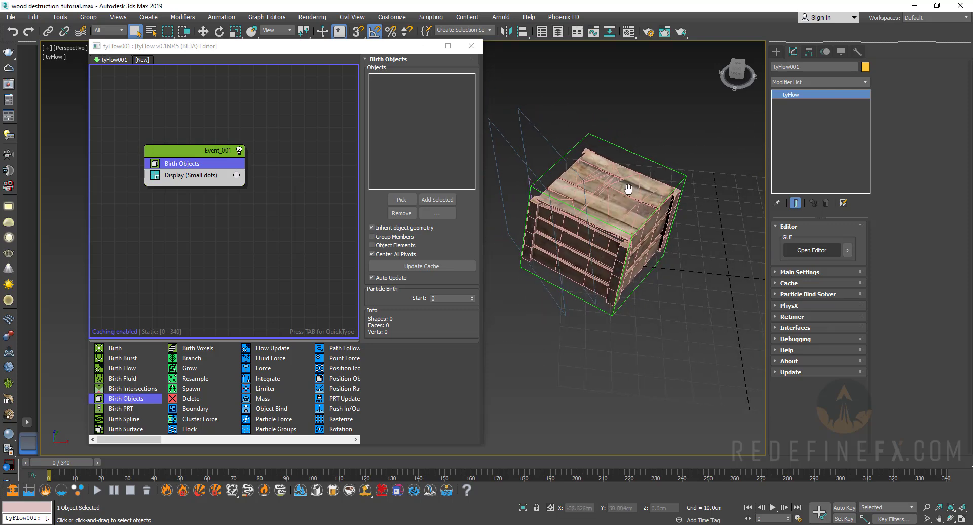
scroll(639, 173, down, 3)
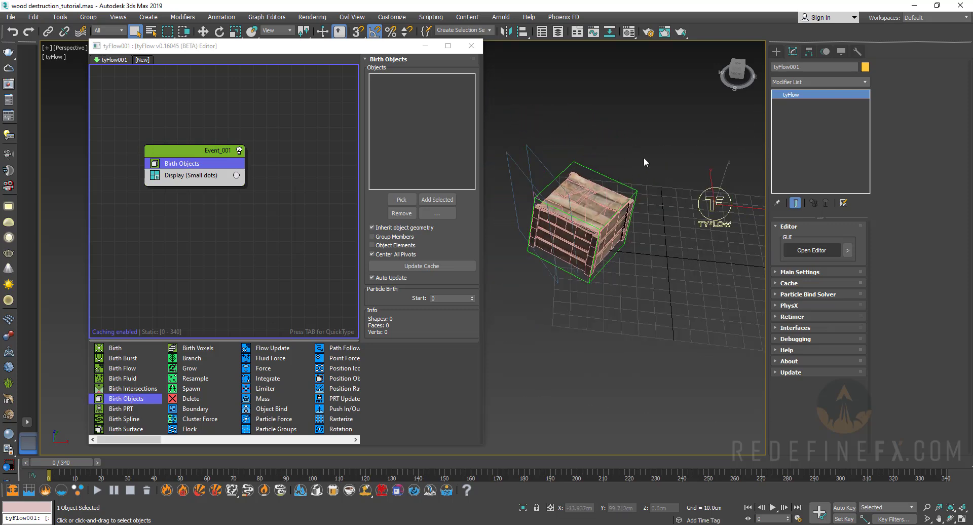
click(619, 182)
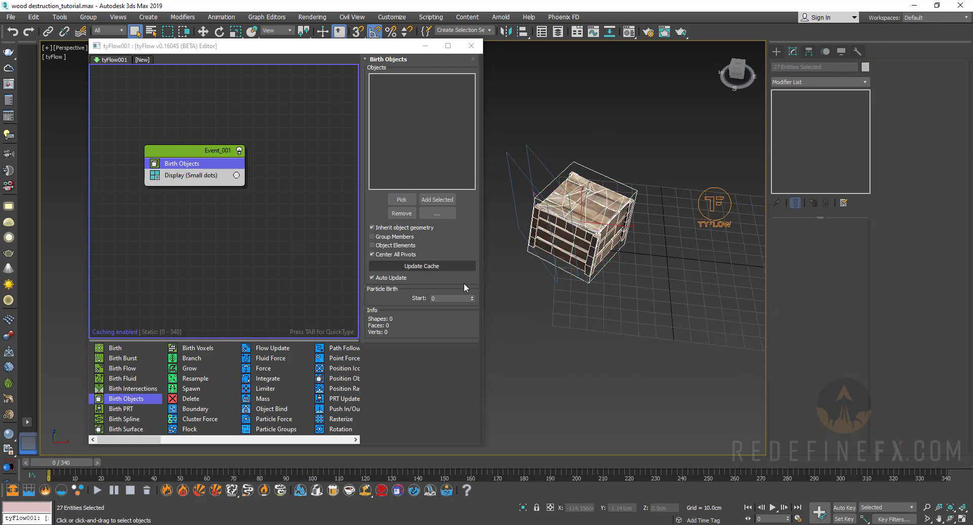
click(434, 200)
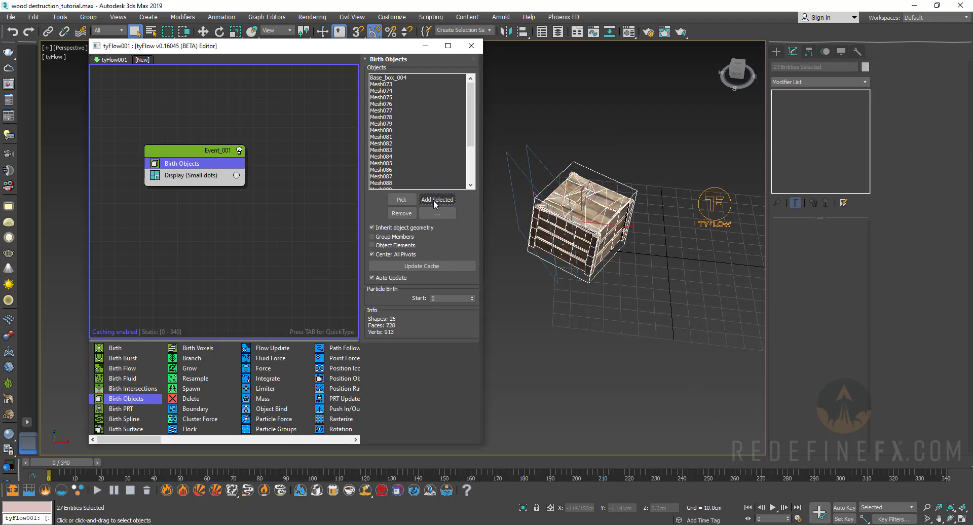
Step: Add a Voronoi Fracture operator below Birth Objects and set its slice plane normals Scale Y to 0.2
drag(153, 439, 260, 440)
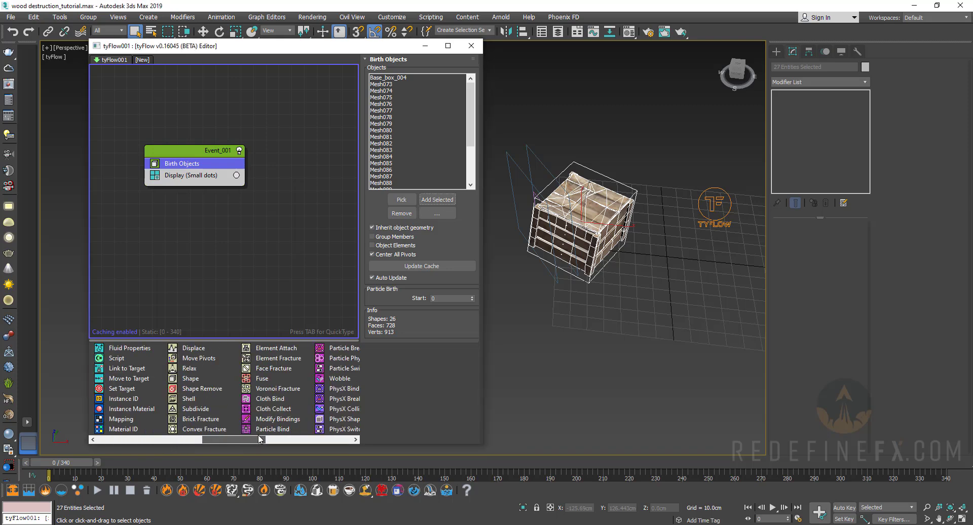
drag(260, 390, 165, 173)
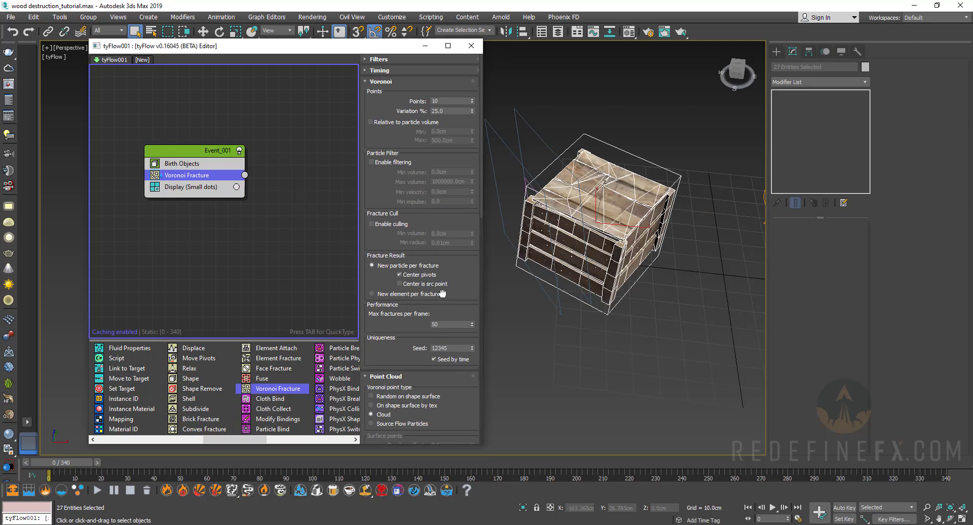
scroll(442, 302, down, 5)
scroll(461, 319, down, 5)
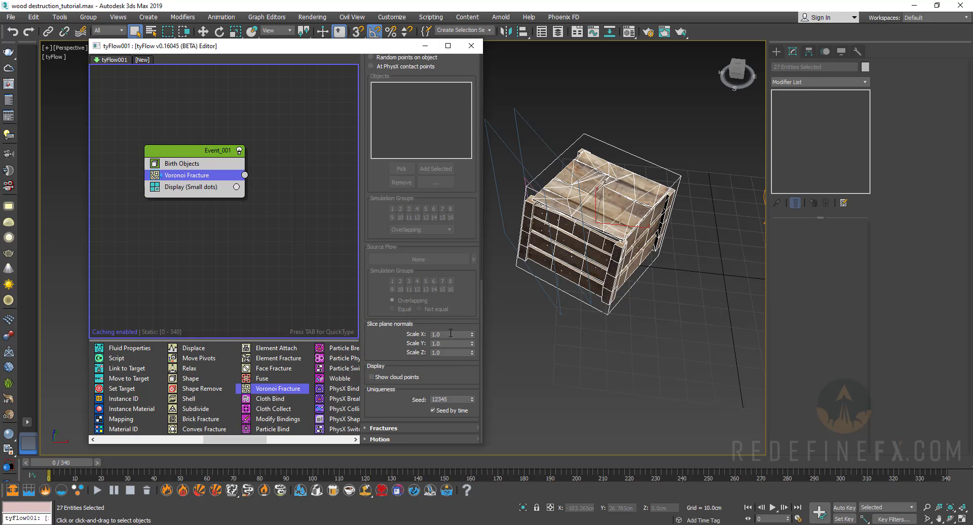
drag(440, 334, 427, 335)
key(Tab)
text(0.2)
key(Tab)
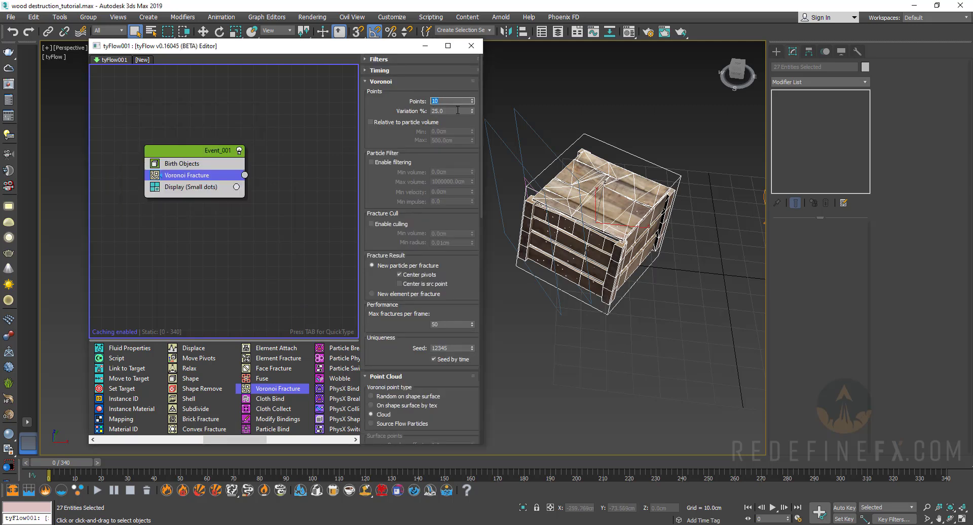
key(Tab)
scroll(580, 221, up, 2)
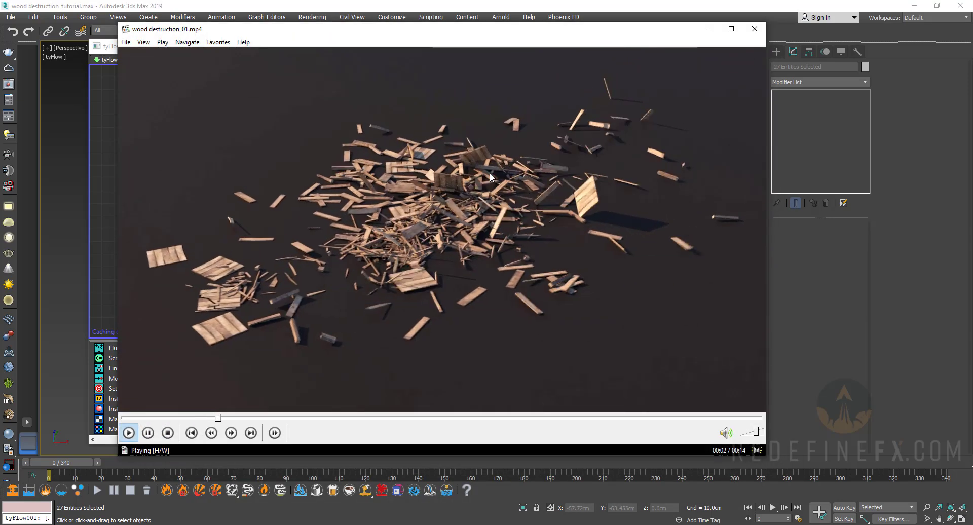
Step: Review the wood destruction_01.mp4 render, pausing to examine the shapes of the splintered planks, and minimize the player
click(510, 163)
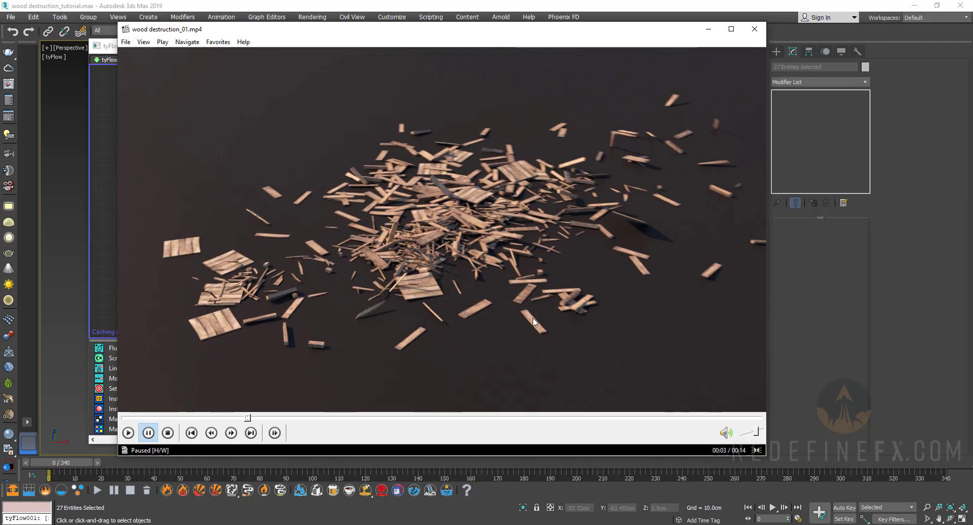
click(422, 206)
click(481, 190)
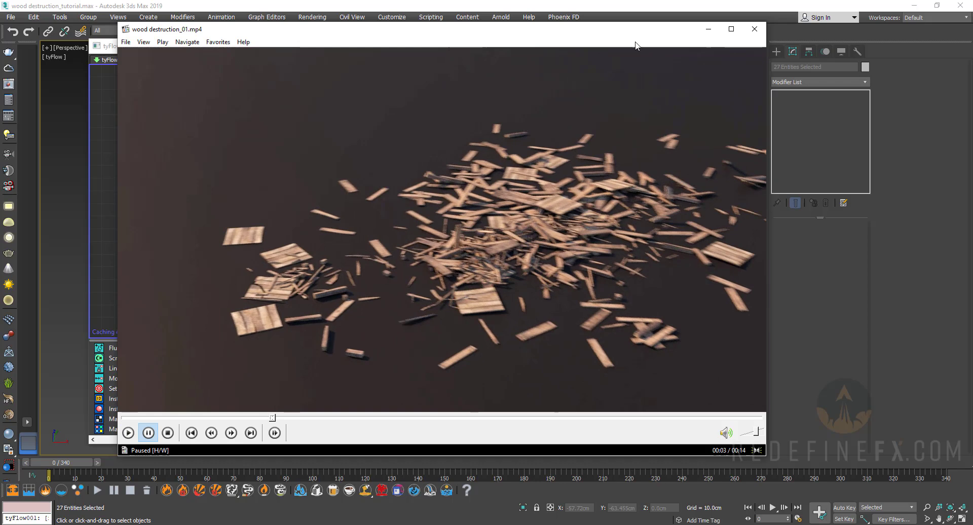
drag(632, 29, 346, 144)
drag(402, 175, 683, 79)
click(211, 434)
click(308, 289)
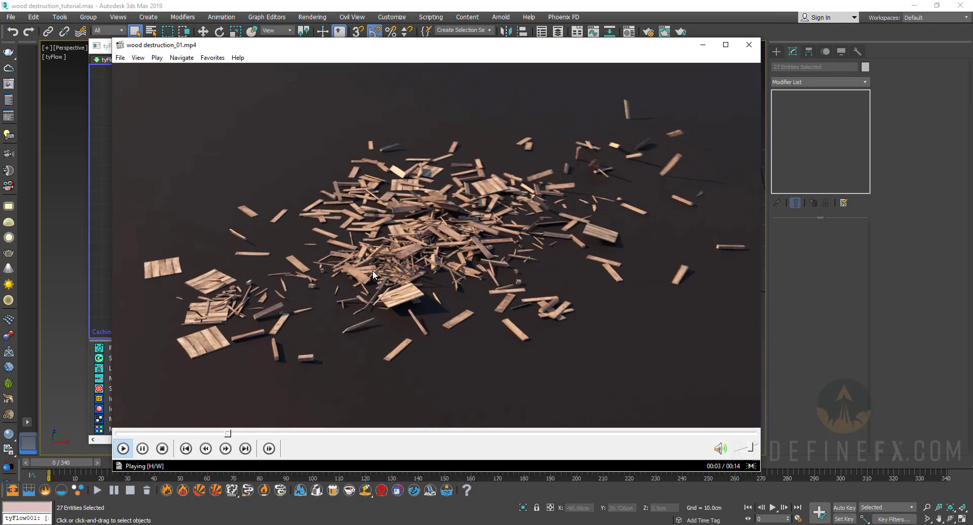
click(440, 311)
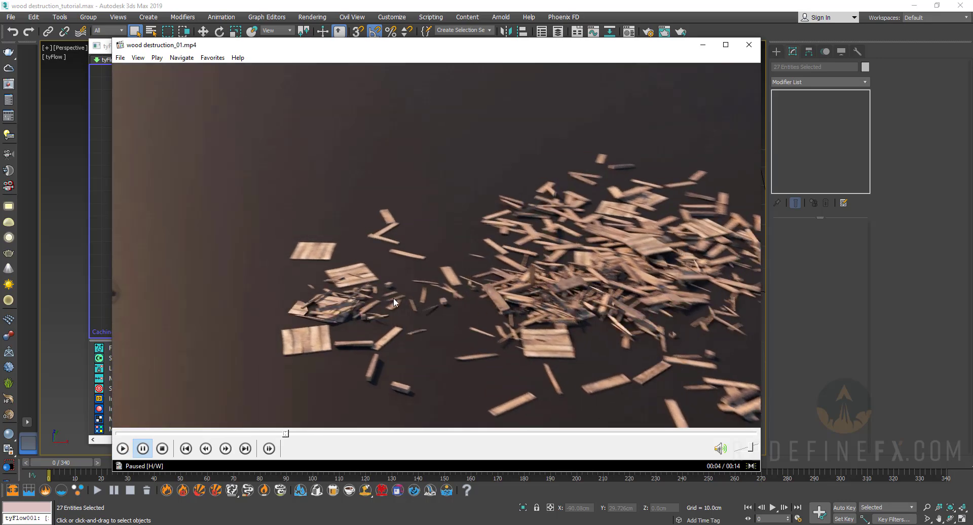
click(600, 272)
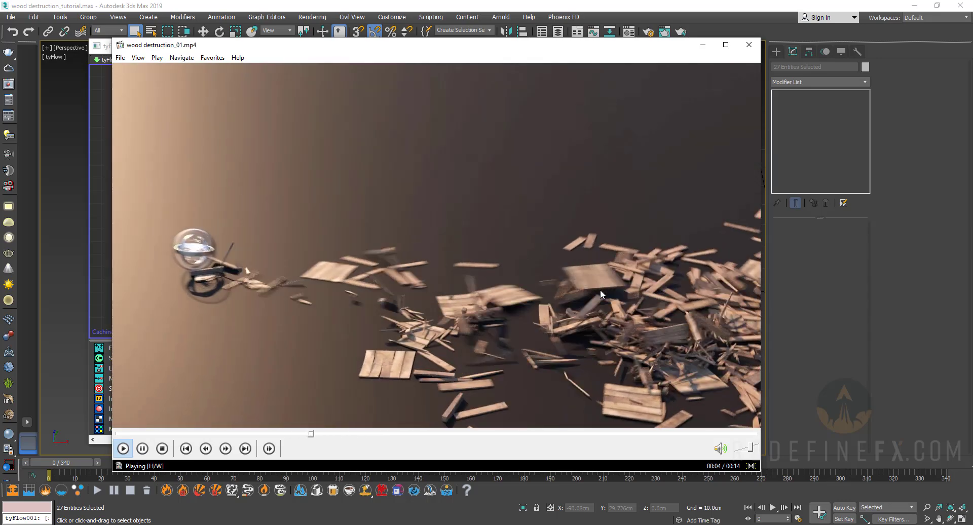
click(600, 290)
click(702, 46)
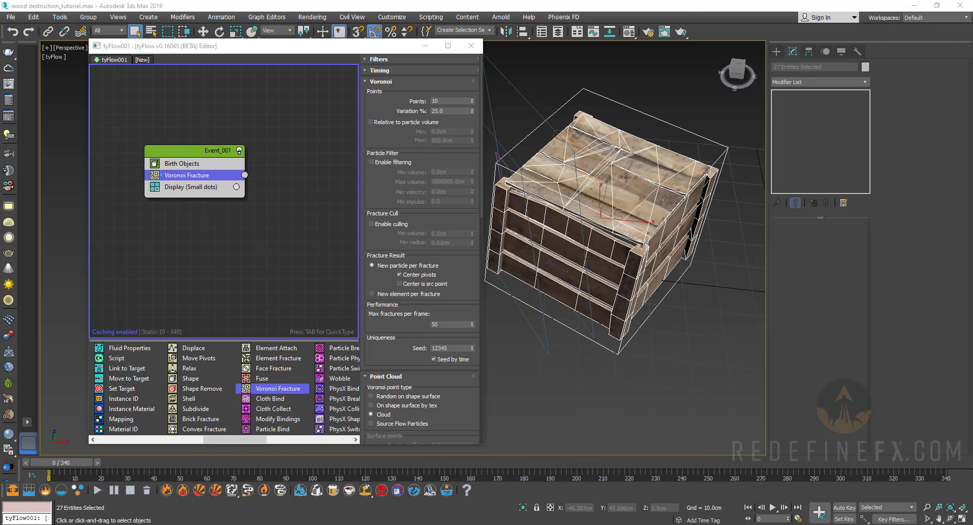
Step: Hide the selected original crate meshes and set the event's Display operator type to Geometry
right_click(612, 167)
click(640, 133)
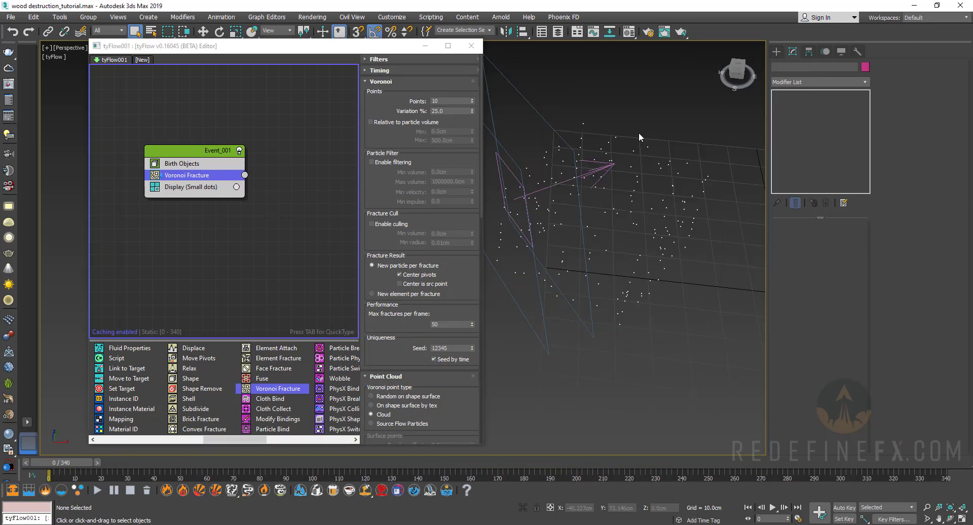
click(185, 187)
click(390, 80)
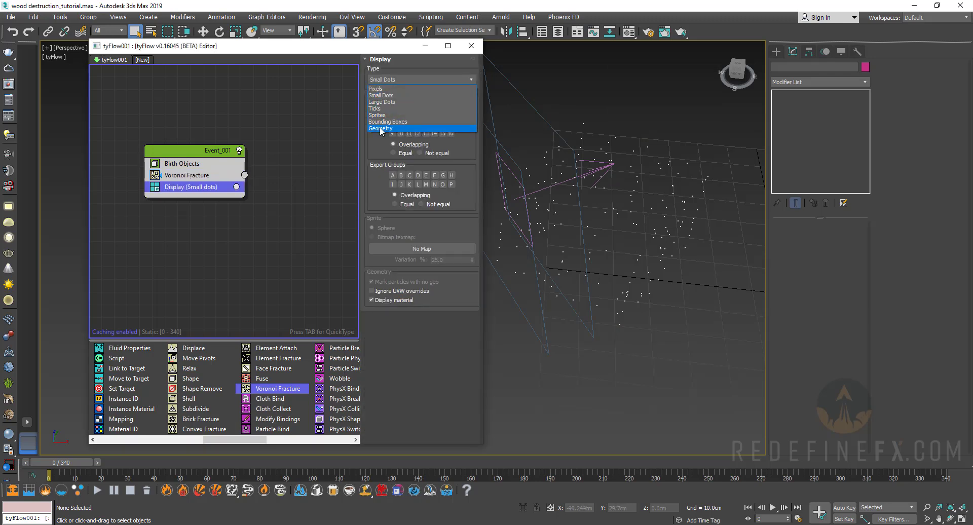
click(381, 128)
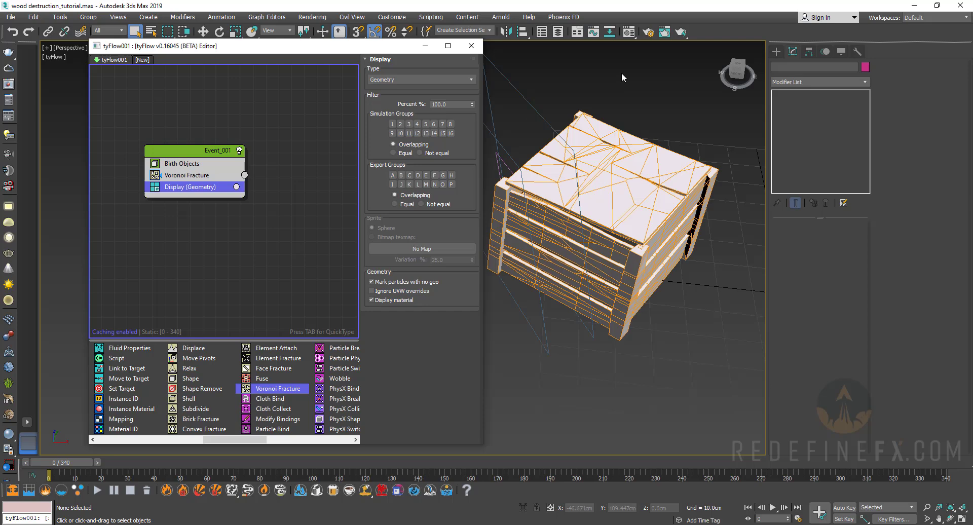
Step: Assign the Wood_box material to the tyFlow object so the fractured crate uses the wood texture
click(624, 34)
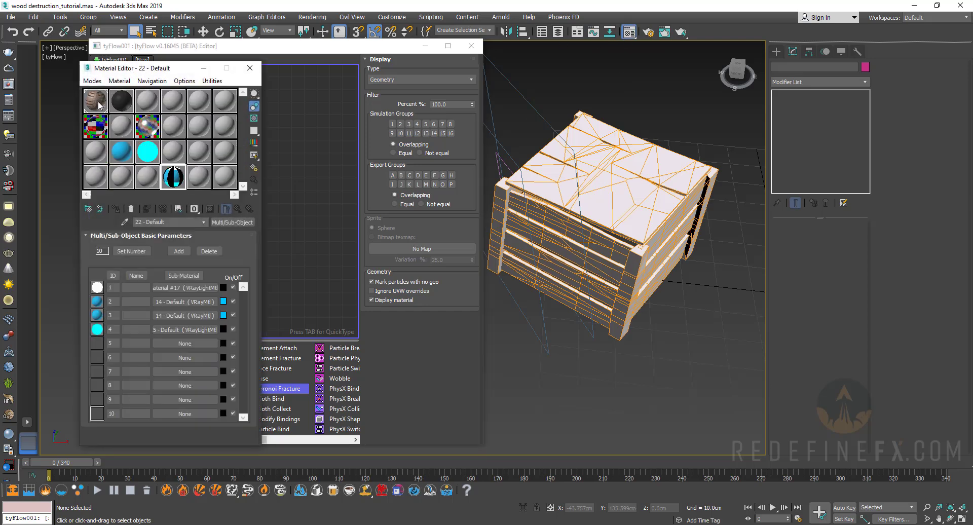
scroll(680, 292, down, 6)
middle_drag(629, 282, 500, 277)
scroll(588, 274, up, 3)
drag(624, 222, 544, 282)
key(z)
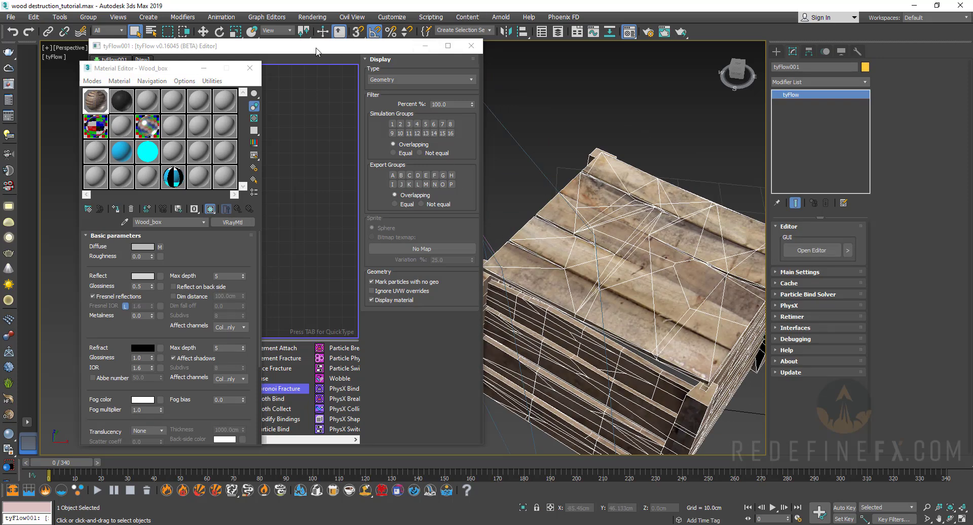
Step: Add a PhysX Shape operator with a Convex Hull below Voronoi Fracture and scrub the opening frames to check the crate
click(419, 52)
drag(215, 439, 236, 439)
drag(273, 419, 177, 186)
drag(177, 186, 177, 187)
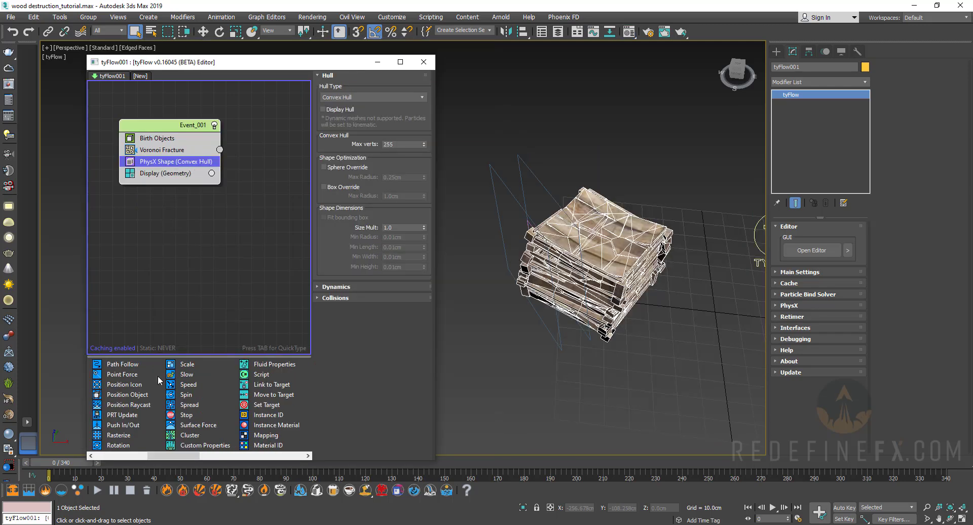
drag(63, 465, 34, 474)
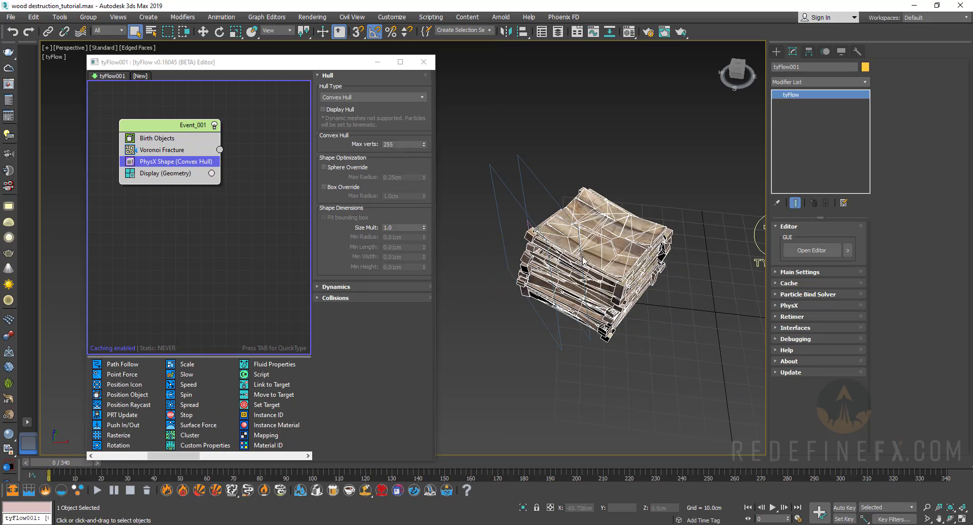
middle_drag(598, 238, 543, 223)
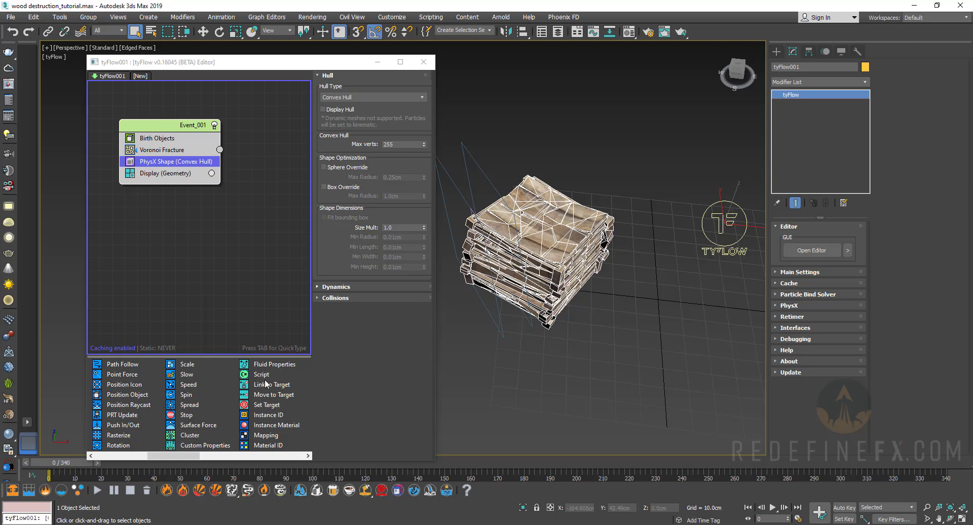
drag(66, 464, 43, 462)
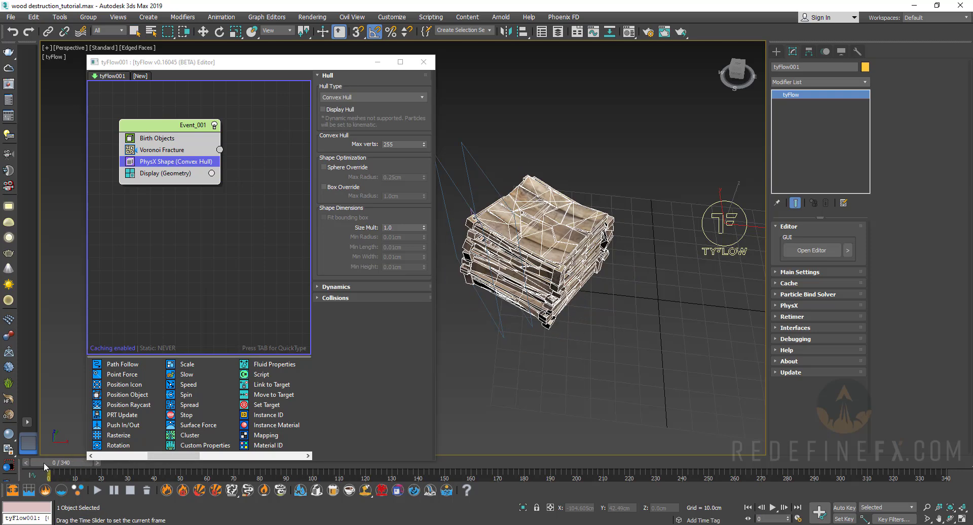
Step: Add two PhysX Switch operators below PhysX Shape, the first as Deactivate and the second set to Dynamic (Activate)
drag(160, 458, 163, 166)
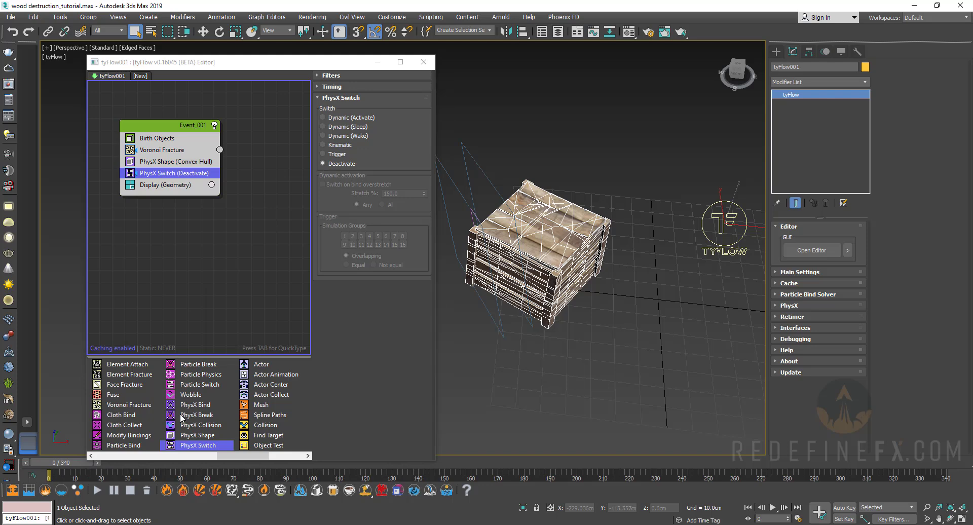
drag(204, 443, 165, 189)
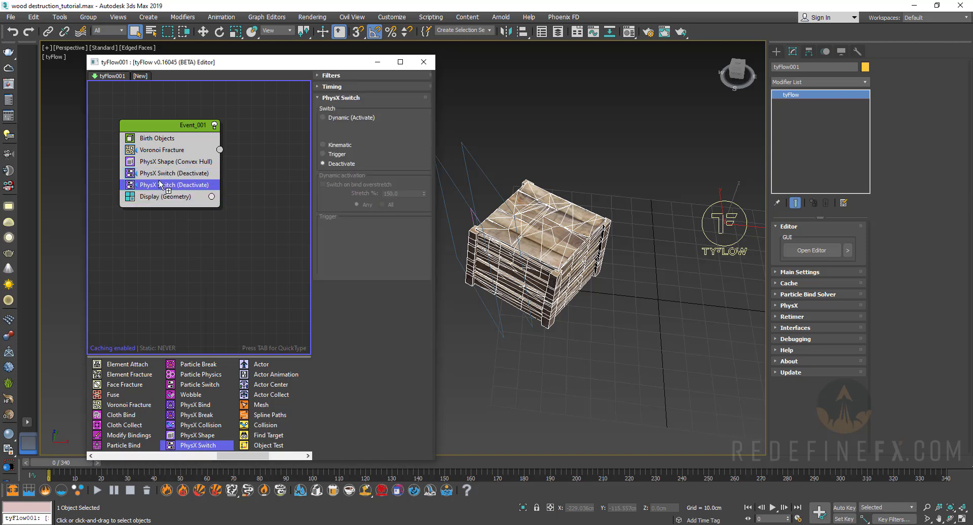
click(342, 119)
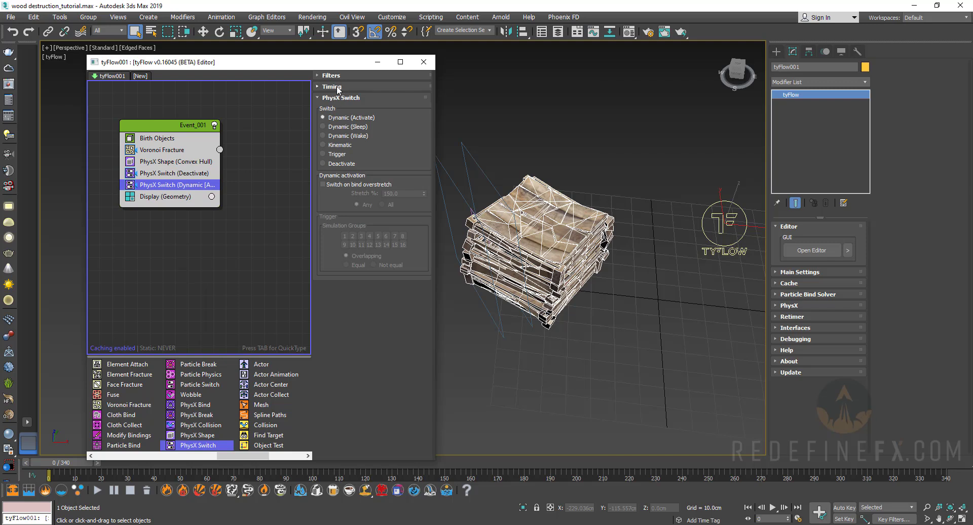
Step: Set the activating PhysX Switch's timing to Frame with a range of 5 to 5, and scrub the opening frames to check it
click(338, 88)
click(339, 97)
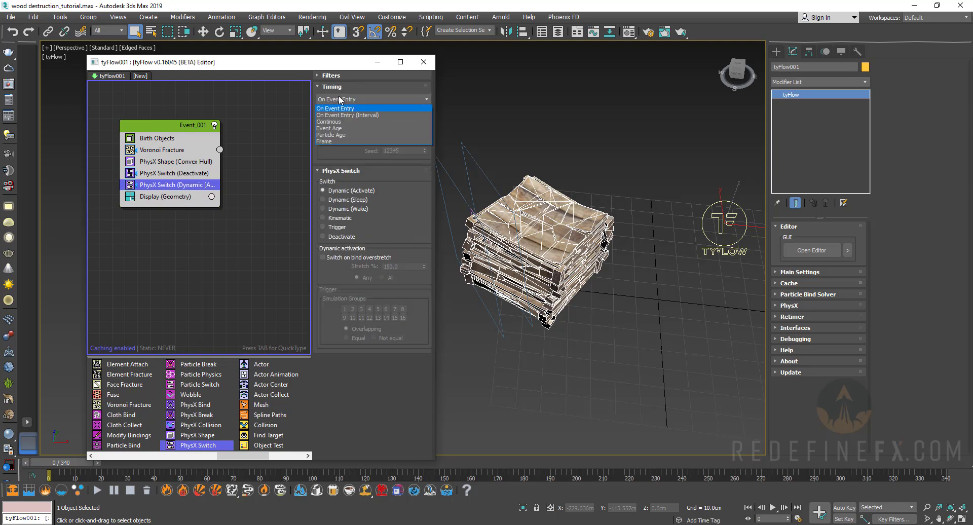
click(334, 142)
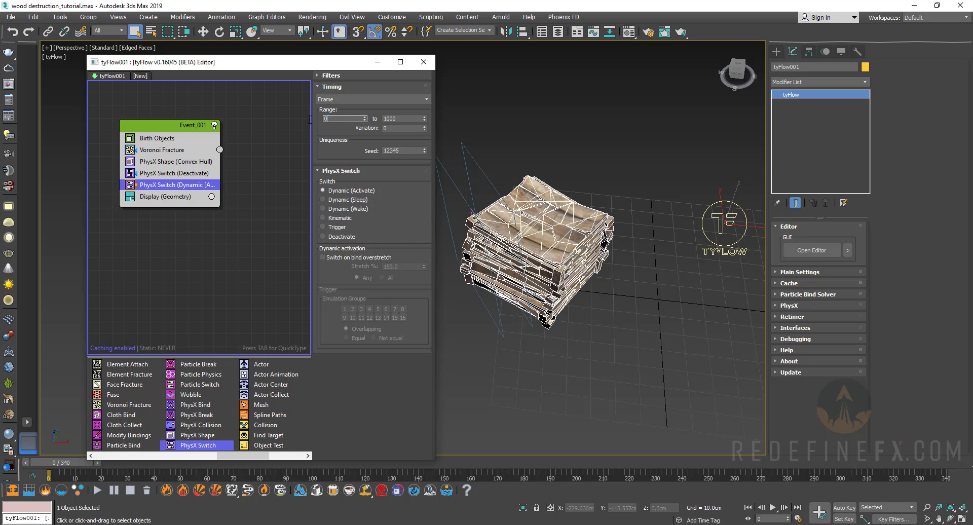
double_click(413, 118)
text(5)
mouse_move(52, 464)
mouse_down()
mouse_move(76, 466)
mouse_move(48, 467)
mouse_move(71, 467)
mouse_move(48, 476)
mouse_up()
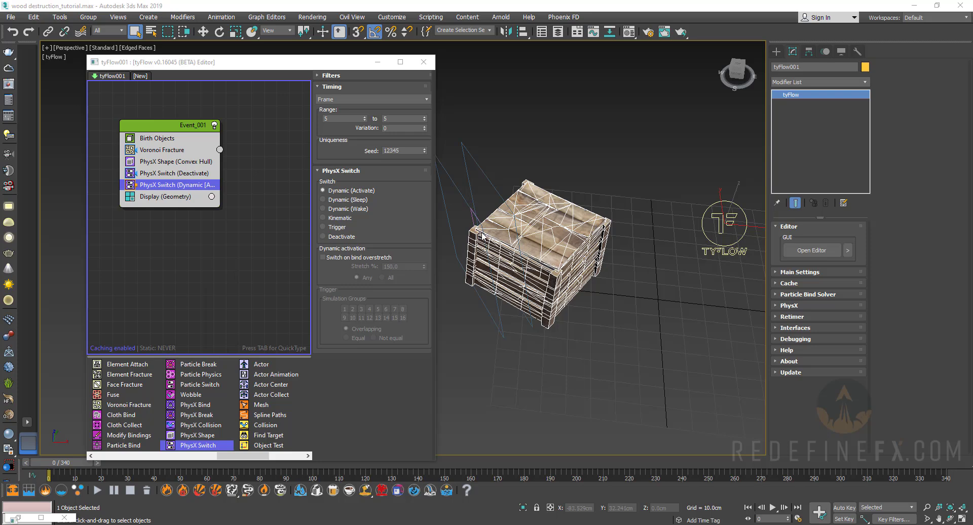
Step: Add a Force operator below the PhysX Switches, assign it the Wind001 space warp, and scrub the timeline to preview its effect
drag(232, 455, 144, 456)
drag(114, 384, 152, 197)
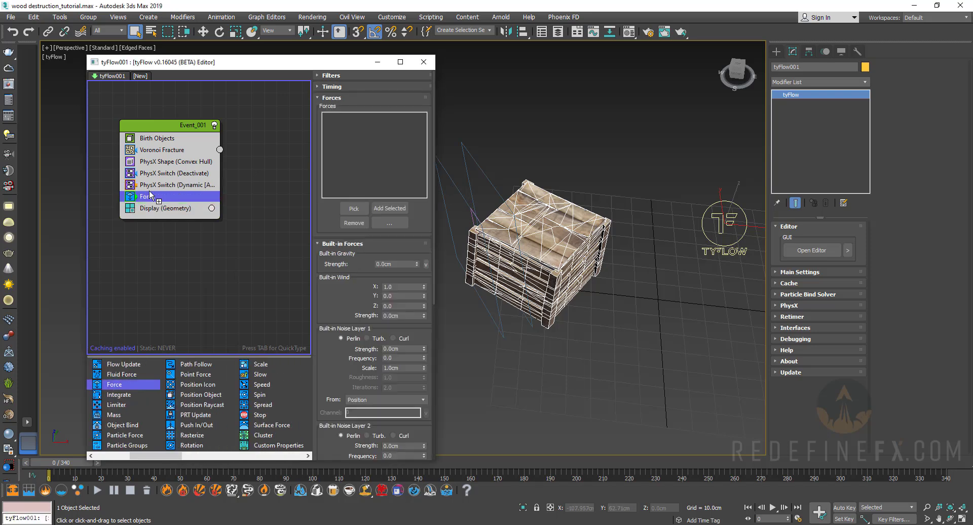
click(353, 208)
click(472, 214)
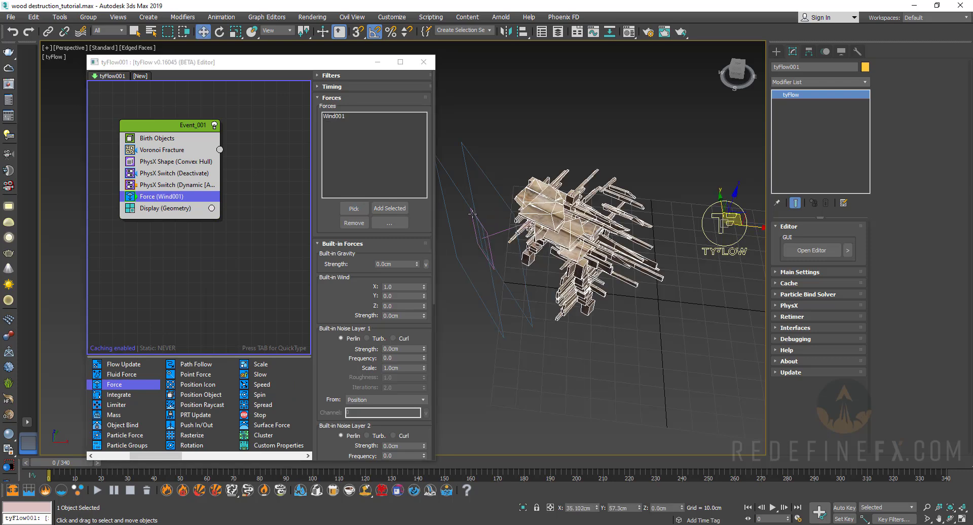
mouse_move(81, 463)
mouse_down()
mouse_move(111, 463)
mouse_move(61, 466)
mouse_move(99, 464)
mouse_up()
key(w)
middle_drag(589, 244, 508, 248)
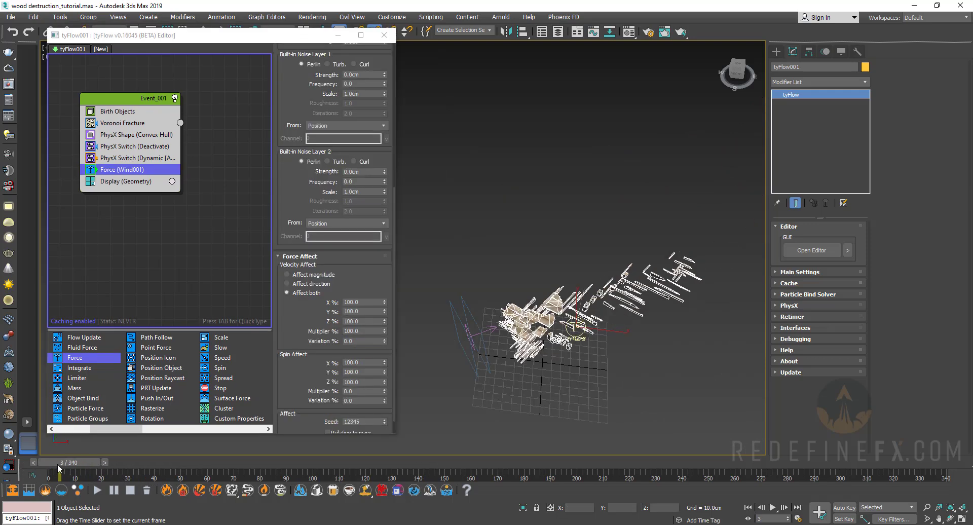
drag(81, 462, 53, 473)
scroll(330, 249, up, 5)
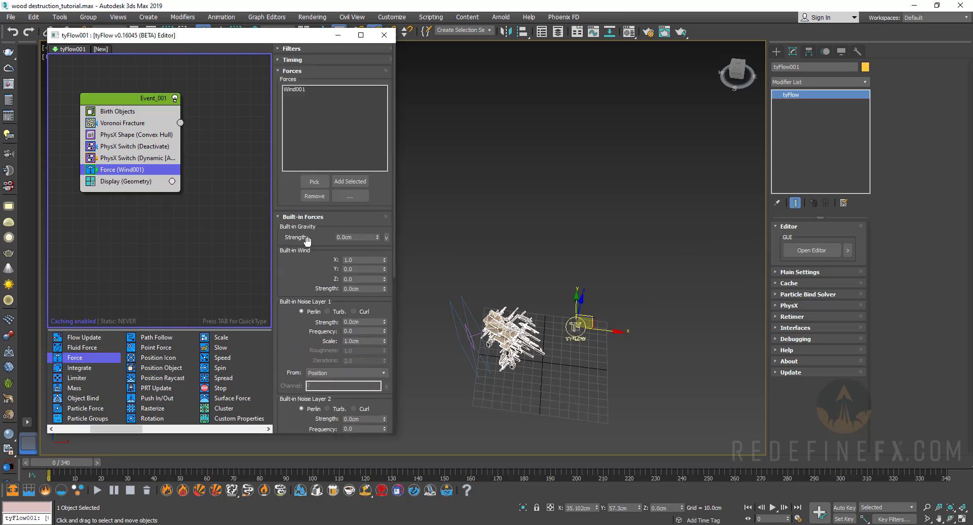
Step: Set the Force operator's timing to Frame with a range of 5 to 10, and scrub the timeline to preview the blast
click(309, 60)
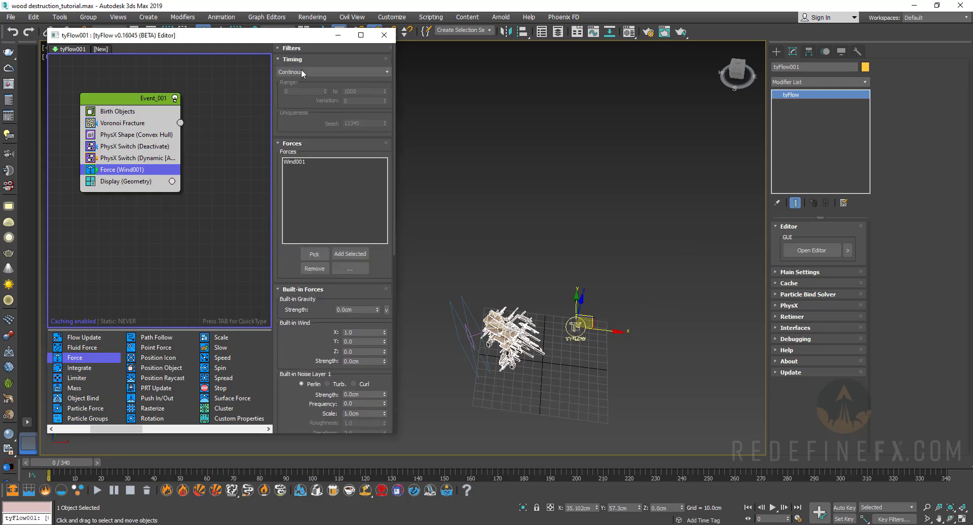
click(301, 71)
click(290, 115)
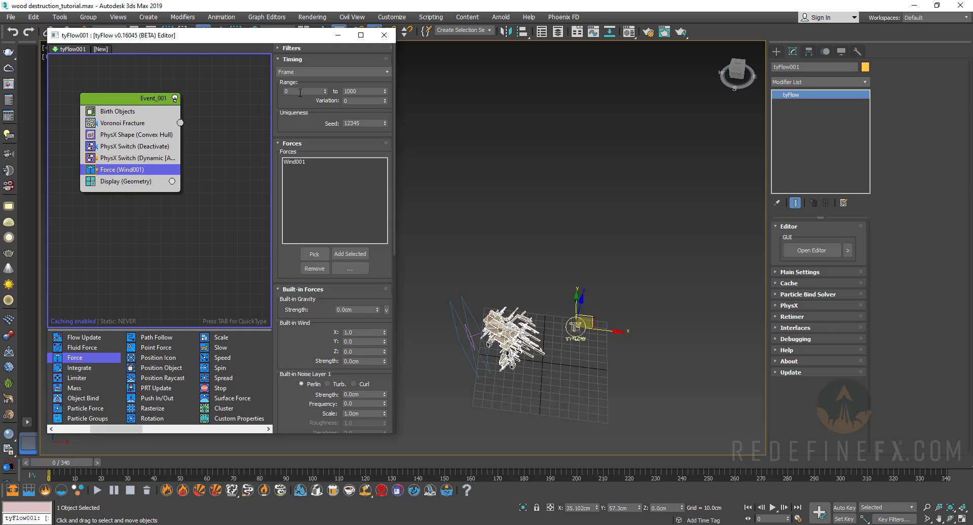
double_click(301, 91)
text(5)
key(Tab)
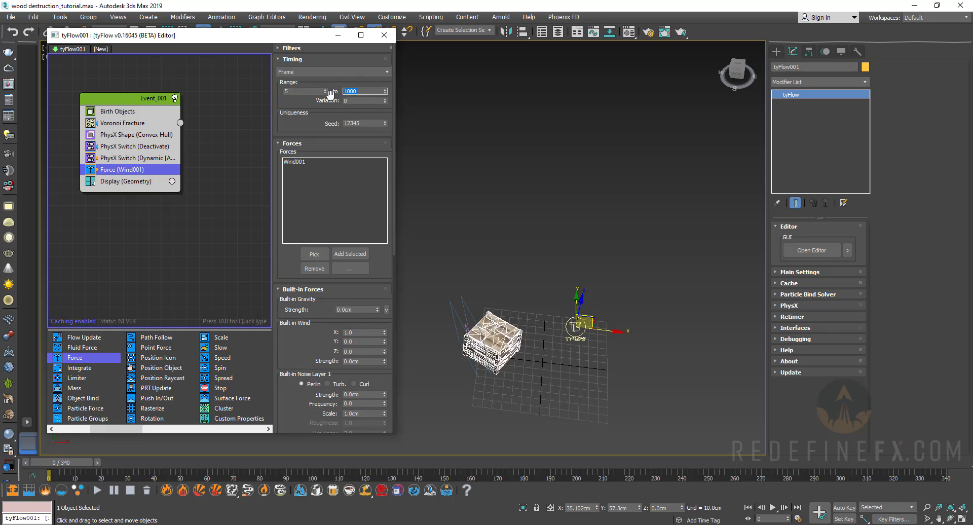
text(10)
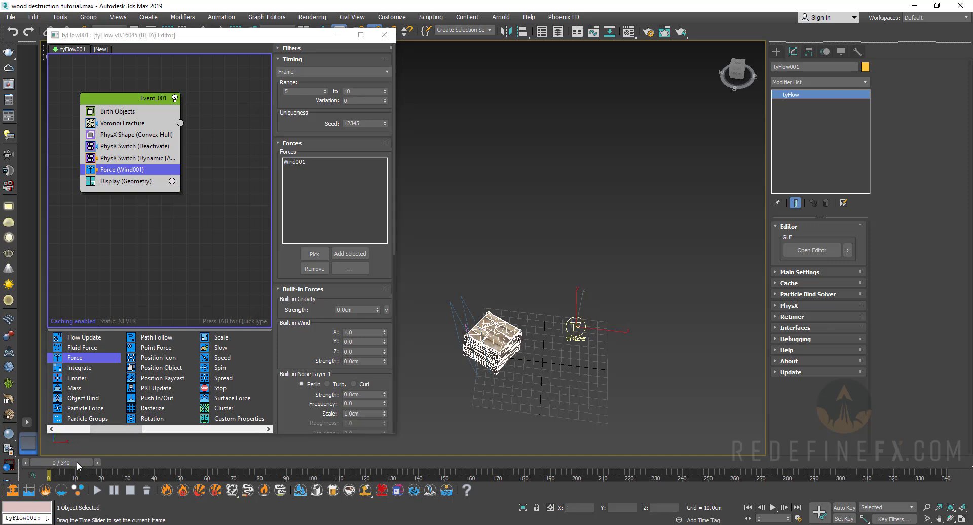
mouse_move(77, 461)
mouse_down()
mouse_move(120, 460)
mouse_move(85, 462)
mouse_up()
key(w)
middle_drag(682, 213, 600, 253)
scroll(628, 233, down, 3)
drag(106, 458, 60, 460)
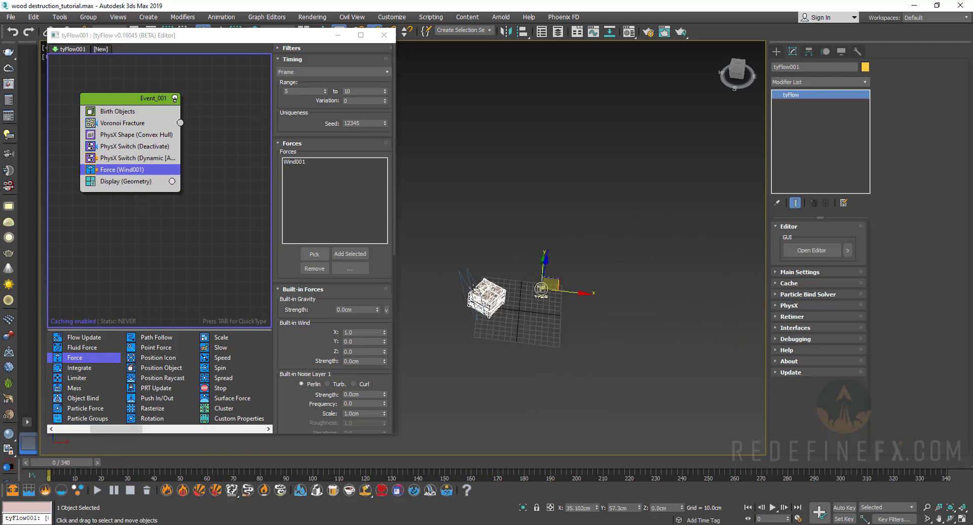
Step: Select the wind space warp to check its Strength, and open the Force operator's velocity Multiplier % for editing
scroll(467, 297, up, 6)
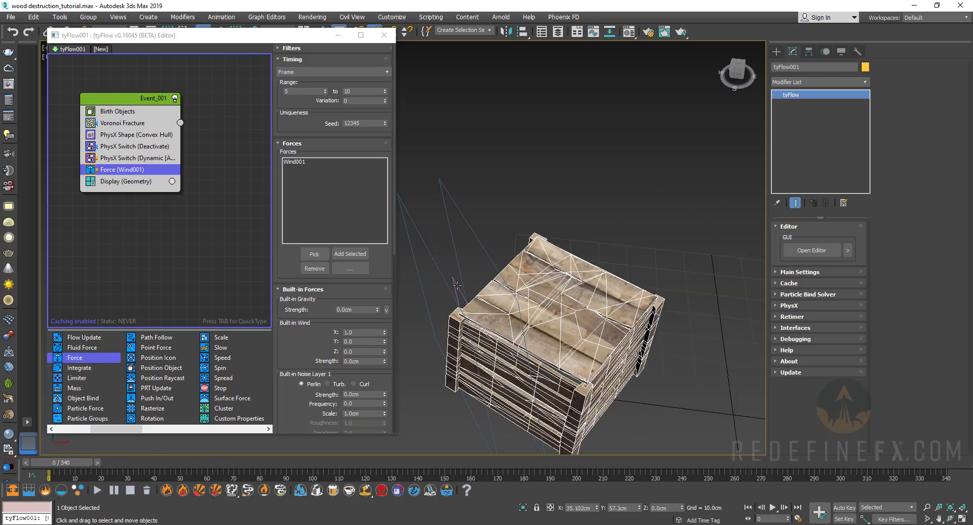
click(454, 283)
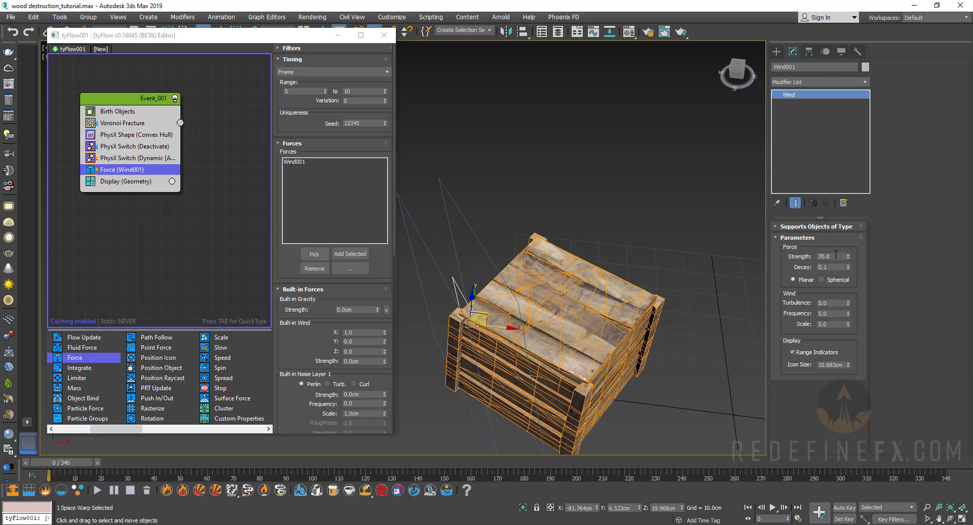
drag(836, 255, 813, 257)
drag(325, 337, 326, 46)
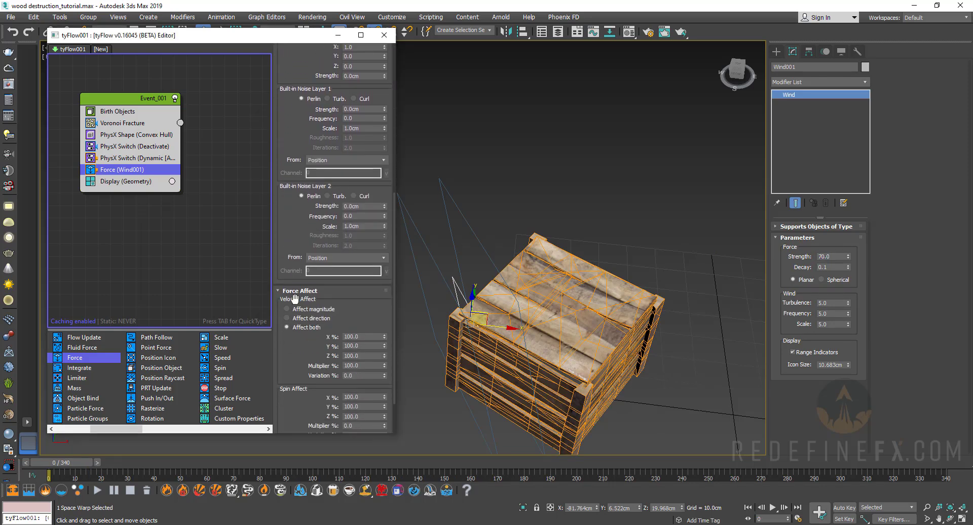
drag(302, 341, 310, 299)
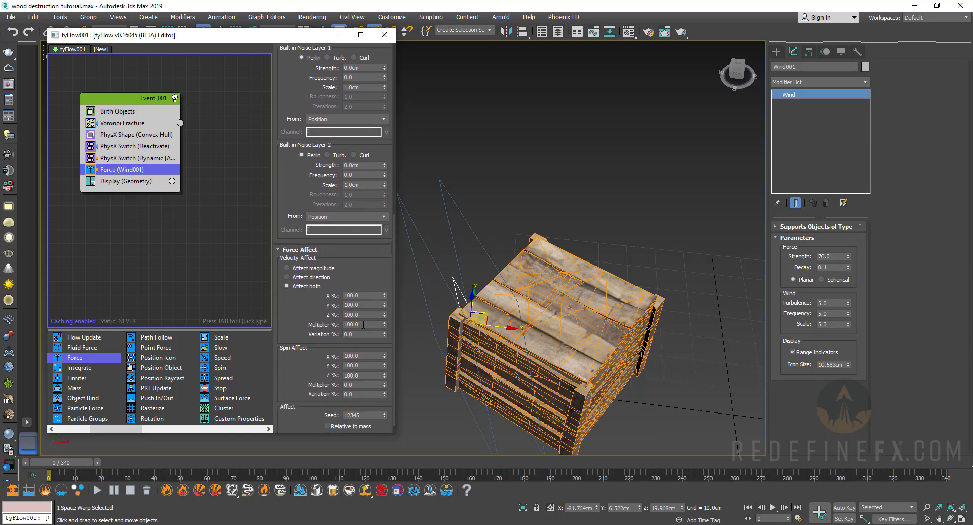
double_click(356, 325)
scroll(513, 335, down, 5)
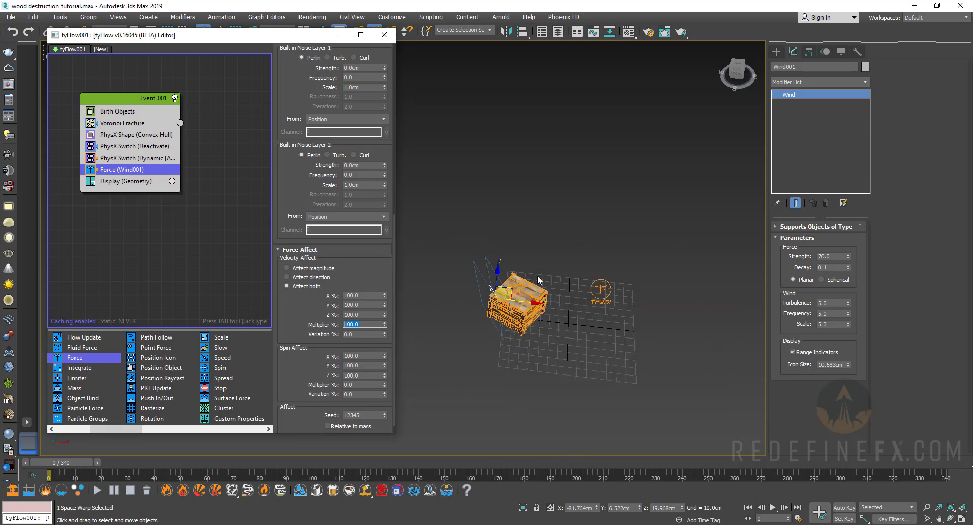
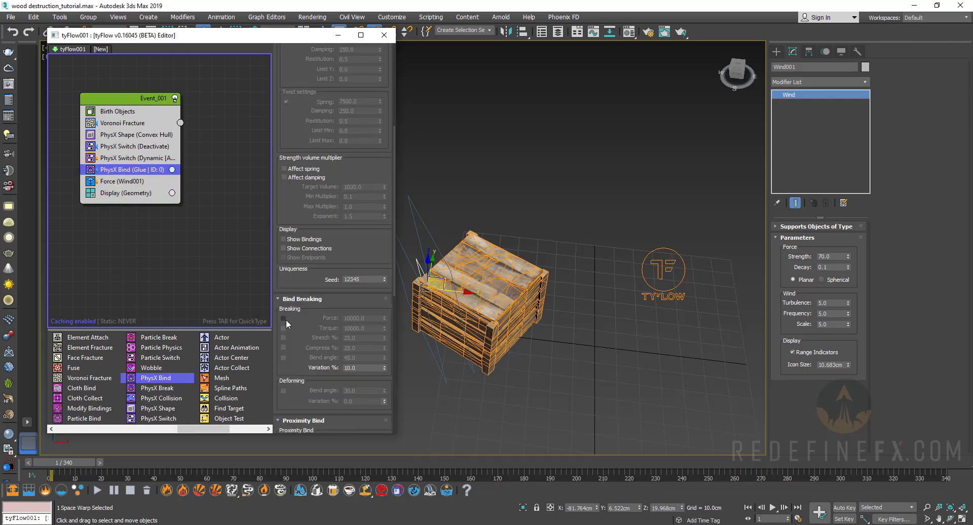
Step: Enable Force breaking on the PhysX Bind at 50000 with 20% variation, and scrub the opening frames
click(283, 319)
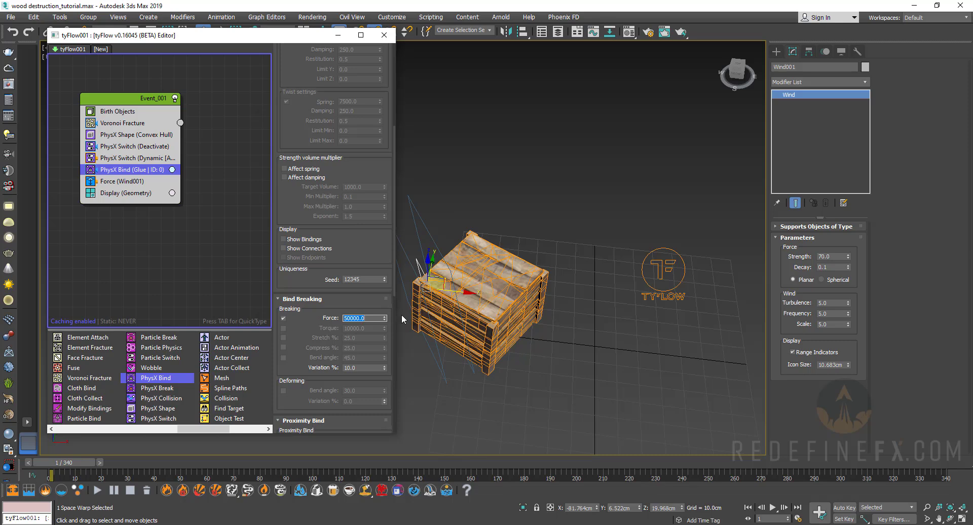
scroll(495, 259, down, 3)
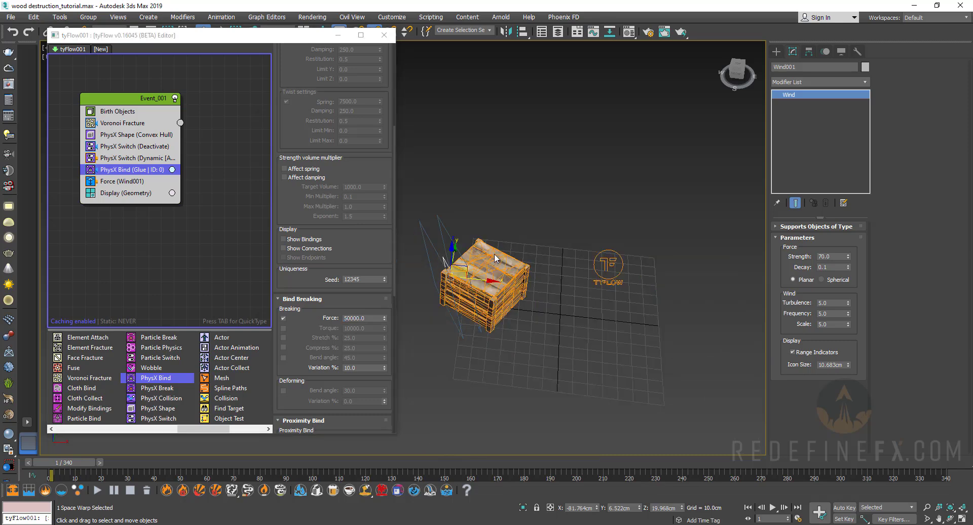
mouse_move(84, 465)
mouse_down()
mouse_move(113, 464)
mouse_move(99, 463)
mouse_up()
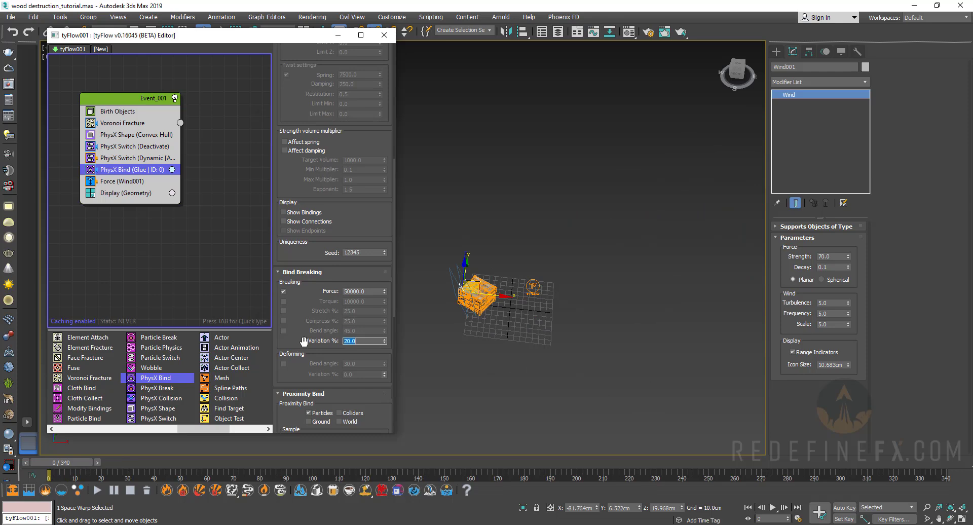
mouse_move(57, 463)
mouse_down()
mouse_move(105, 464)
mouse_move(57, 466)
mouse_up()
Step: Set the PhysX Bind's timing to Frame with a start of 5, and scrub to about frame 40 to check the breakup
scroll(347, 168, up, 5)
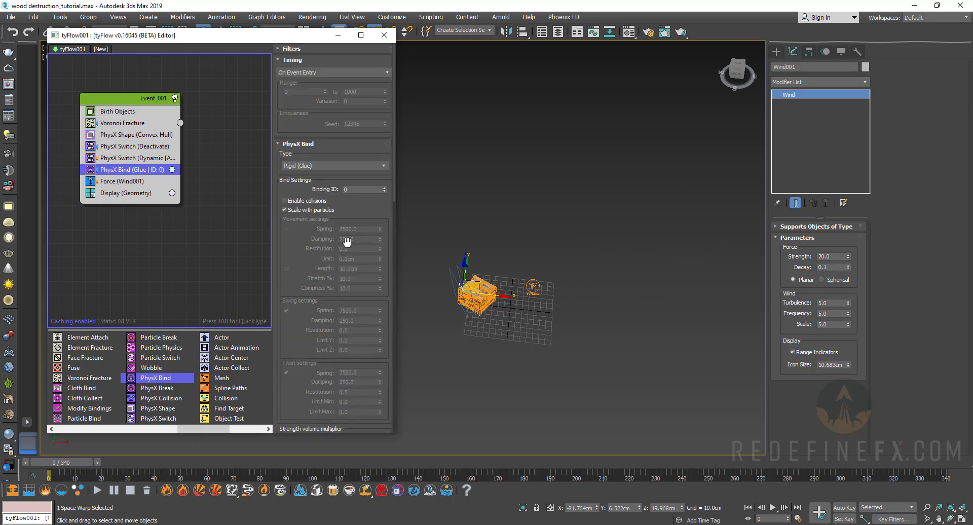
click(293, 75)
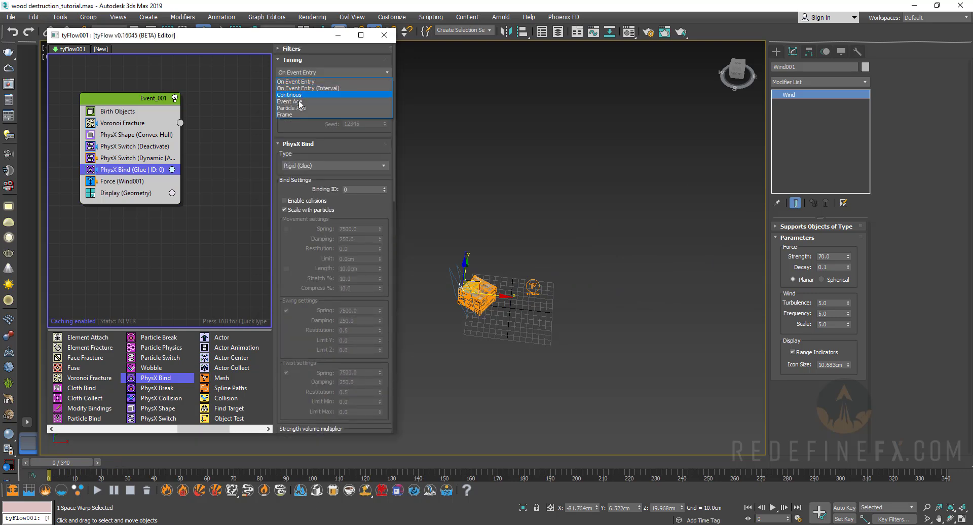
click(293, 115)
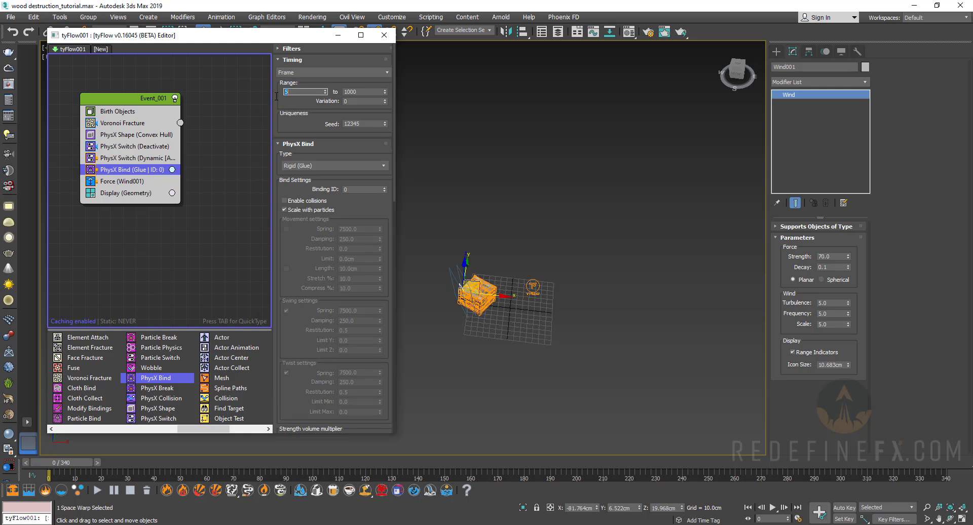
drag(78, 464, 179, 468)
scroll(485, 280, up, 5)
key(w)
scroll(712, 263, down, 5)
key(w)
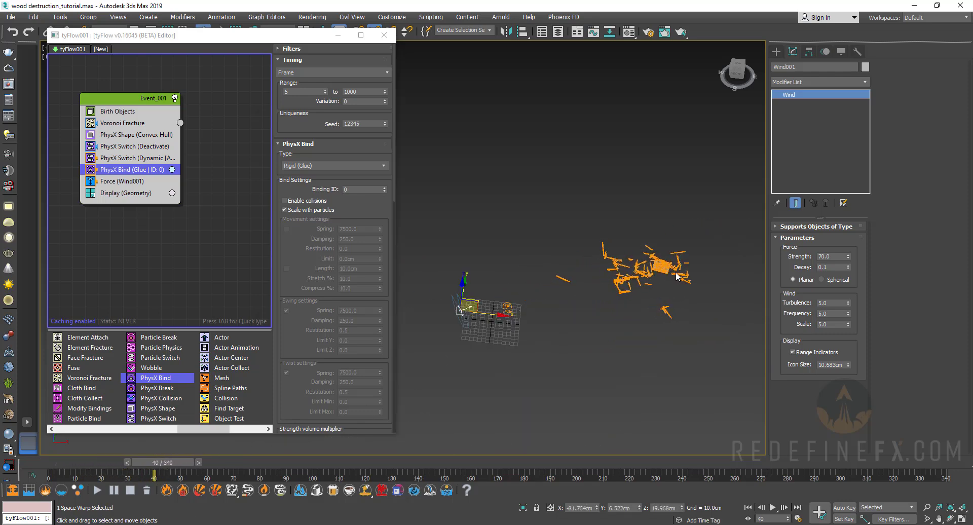
Step: Review the bind breaking settings and scrub the early frames to examine how the crate's pieces separate and hold together
scroll(649, 258, up, 5)
drag(301, 346, 300, 108)
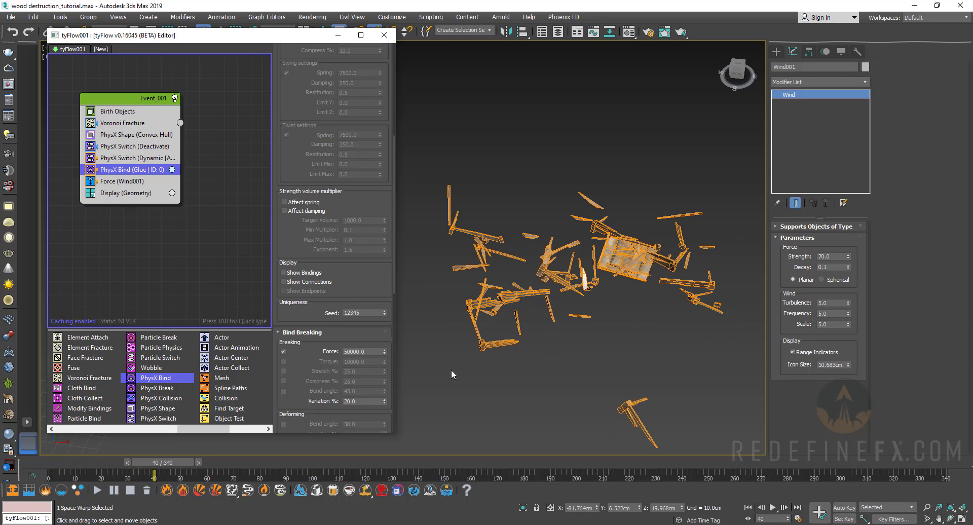
drag(169, 467, 96, 474)
scroll(543, 264, down, 5)
middle_drag(543, 269, 645, 259)
drag(94, 465, 126, 467)
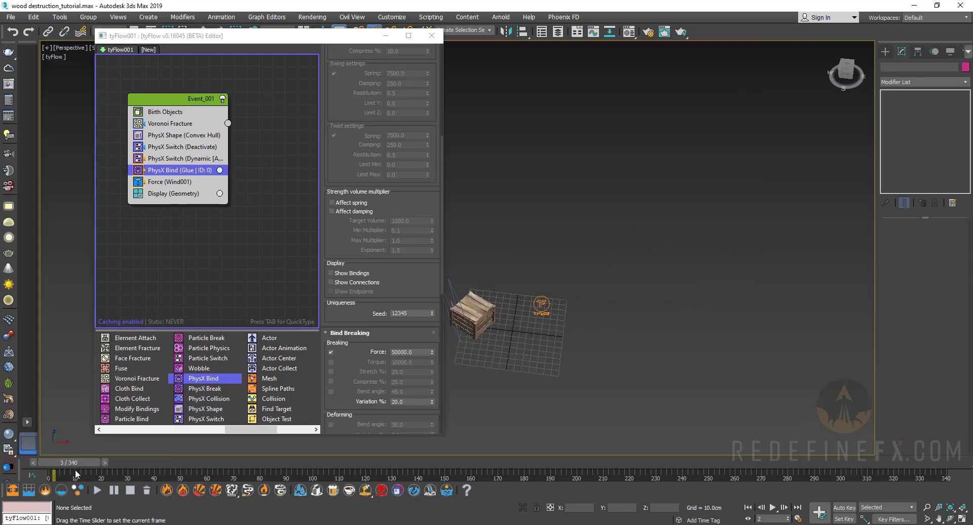
drag(56, 467, 78, 466)
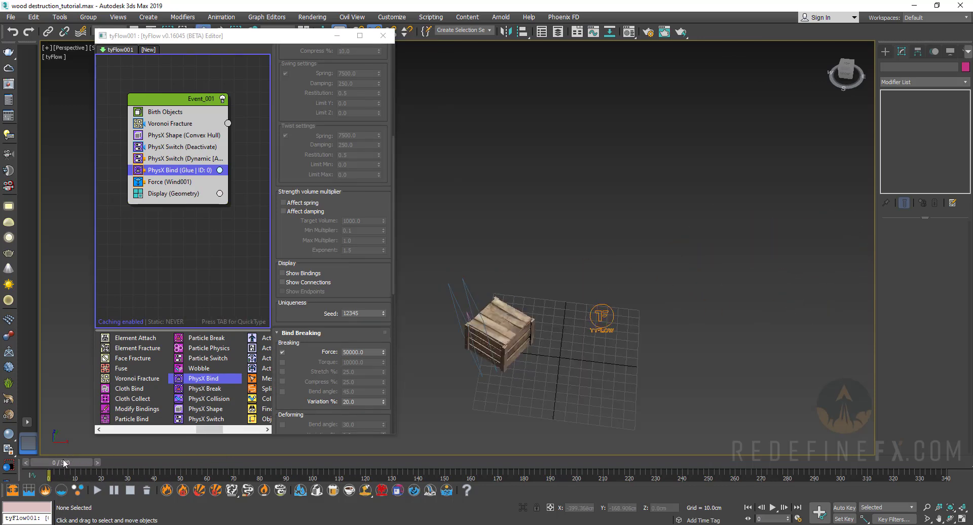
mouse_move(65, 463)
mouse_down()
mouse_move(120, 459)
mouse_move(56, 463)
mouse_move(128, 456)
mouse_move(83, 460)
mouse_up()
scroll(672, 245, down, 4)
scroll(672, 244, up, 2)
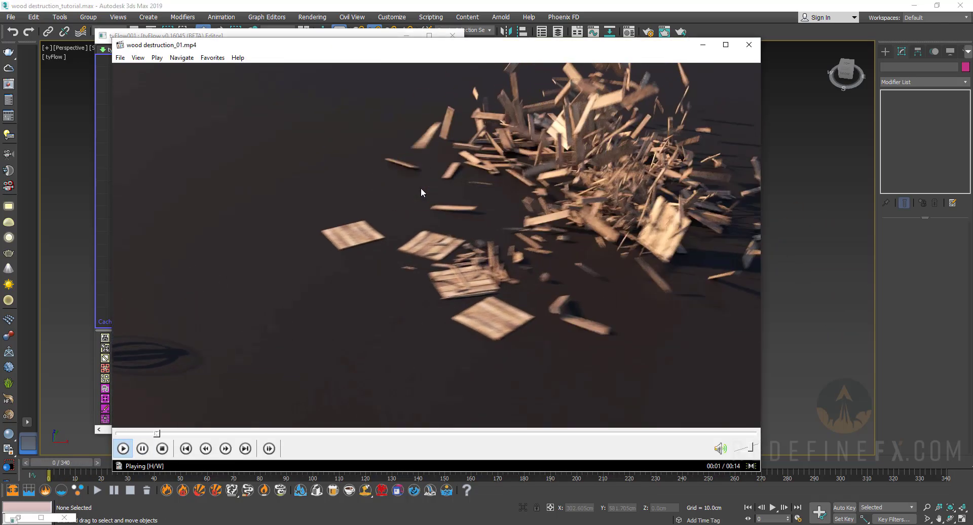
Step: Play the wood destruction_01.mp4 preview, pausing on the scattered debris and on the planks gathering around the sphere
click(447, 219)
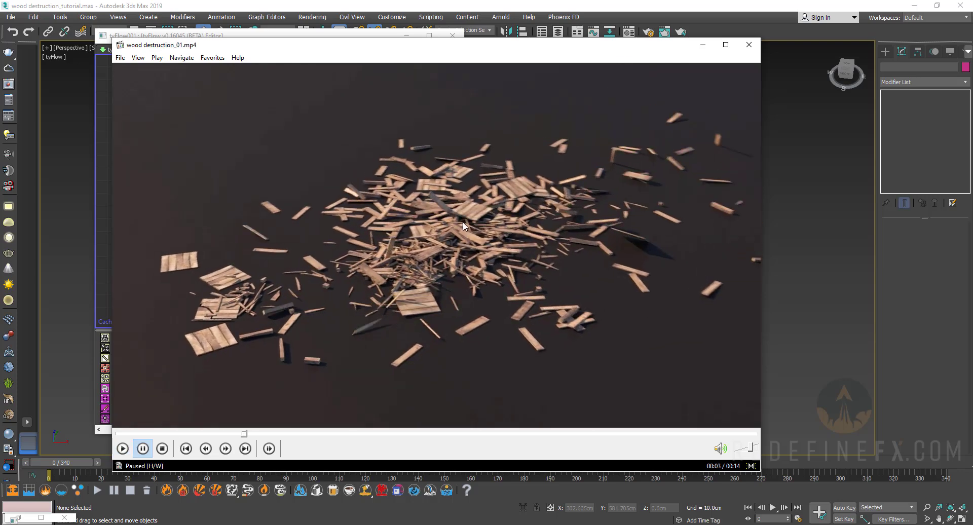
click(402, 207)
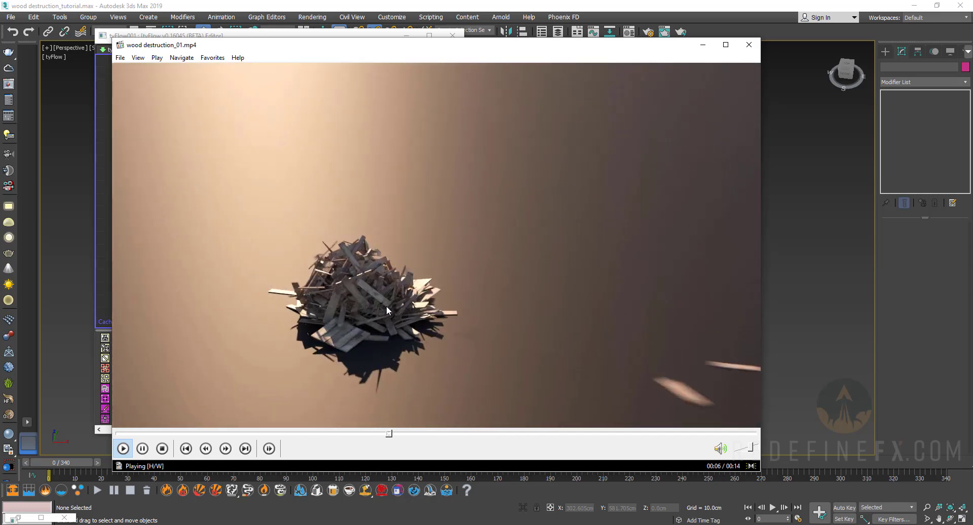
click(278, 316)
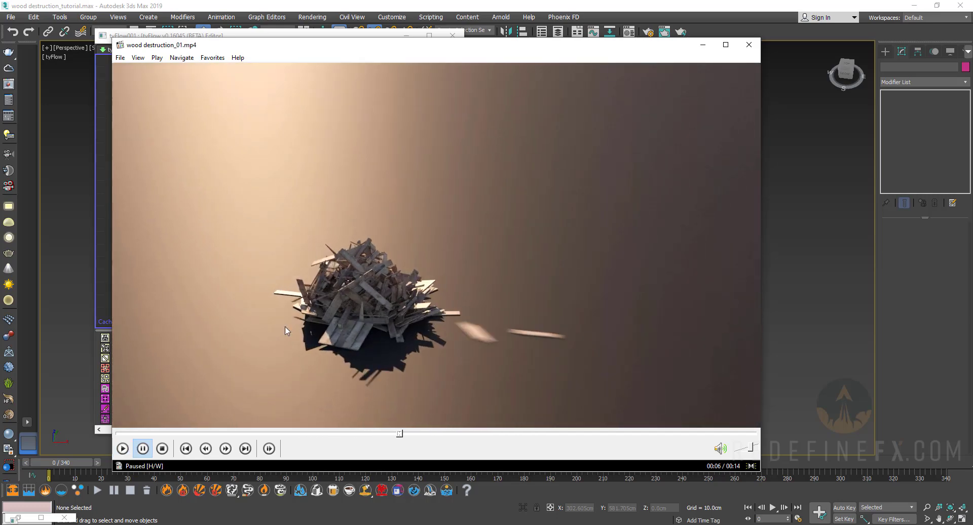
click(703, 44)
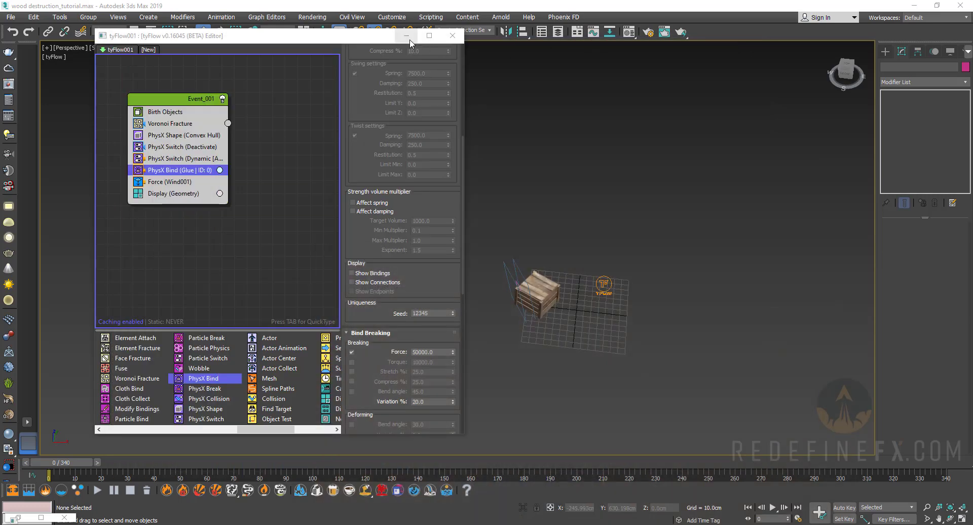
Step: Create a sphere with a radius of about 21 cm, well away from the crate on the wind's side
click(406, 35)
click(886, 52)
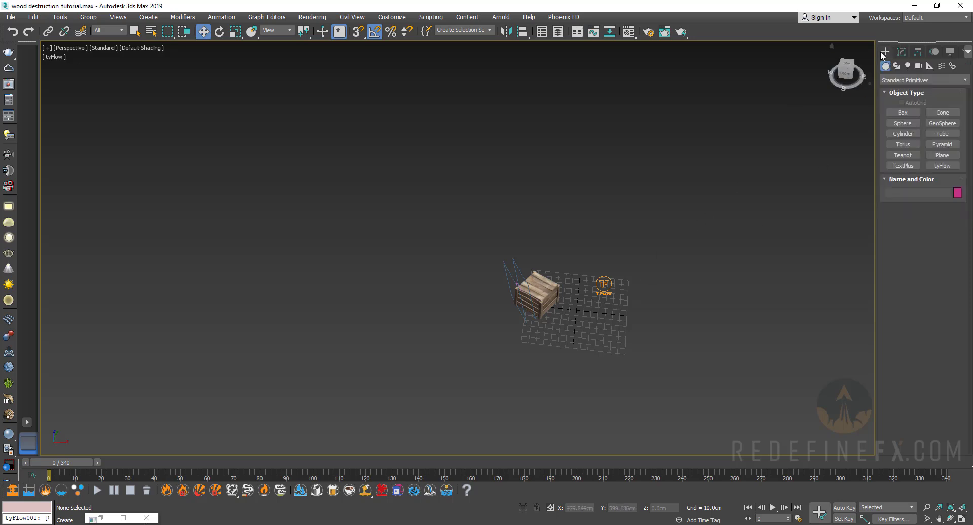
click(903, 123)
alt+middle_drag(584, 308, 557, 316)
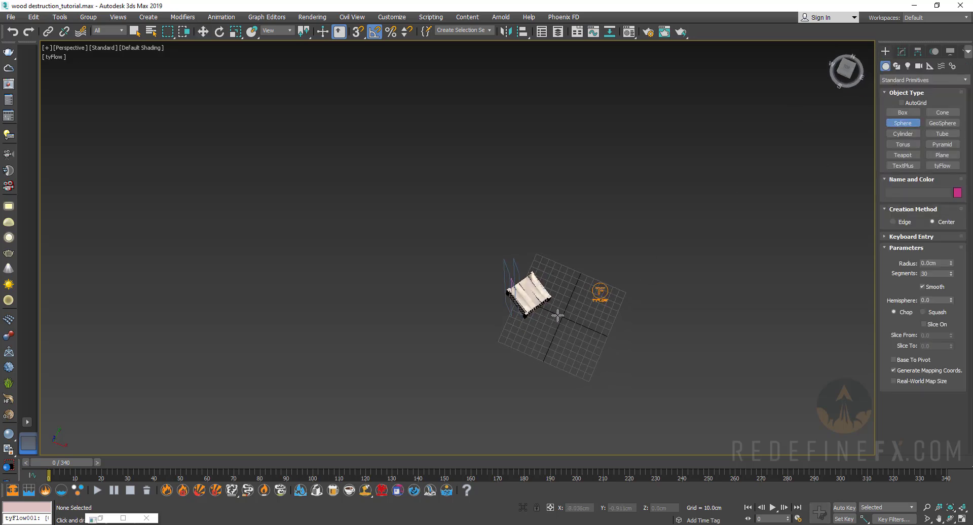
drag(366, 307, 396, 327)
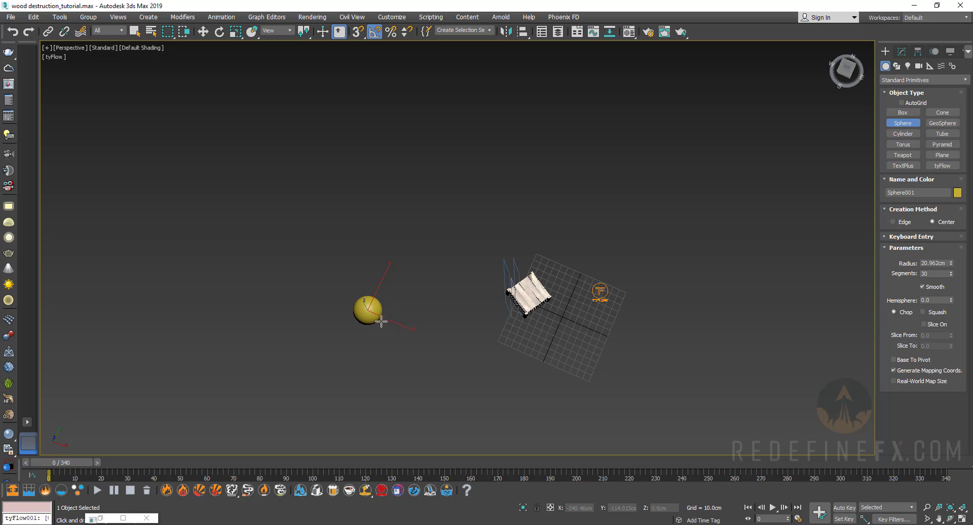
key(w)
Step: Rename the sphere as activator sphere and adjust its object properties
click(908, 52)
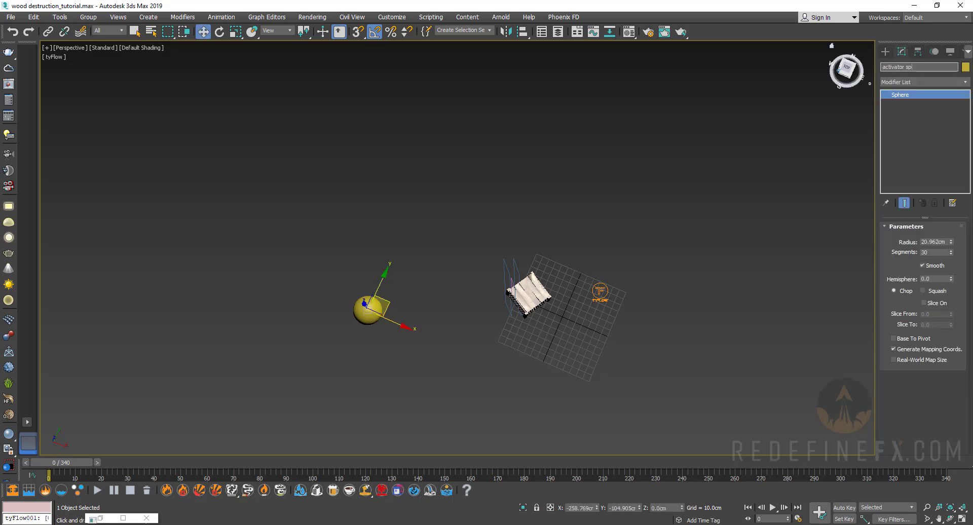
text(ere)
alt+middle_drag(589, 227, 440, 283)
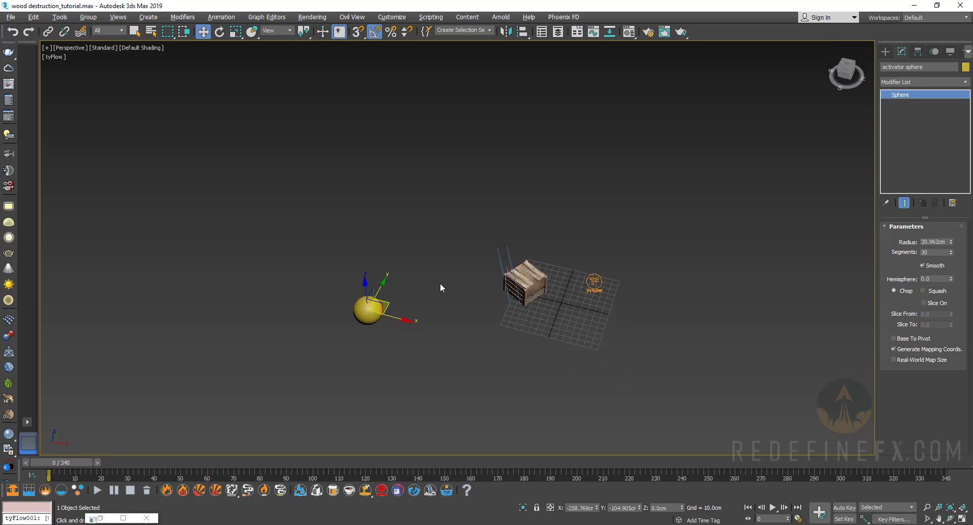
right_click(370, 310)
click(398, 382)
click(492, 249)
click(521, 411)
Step: Reopen the tyFlow editor, add a Time Test operator below Force in Event_001, and scrub the timeline to judge the timing
click(596, 282)
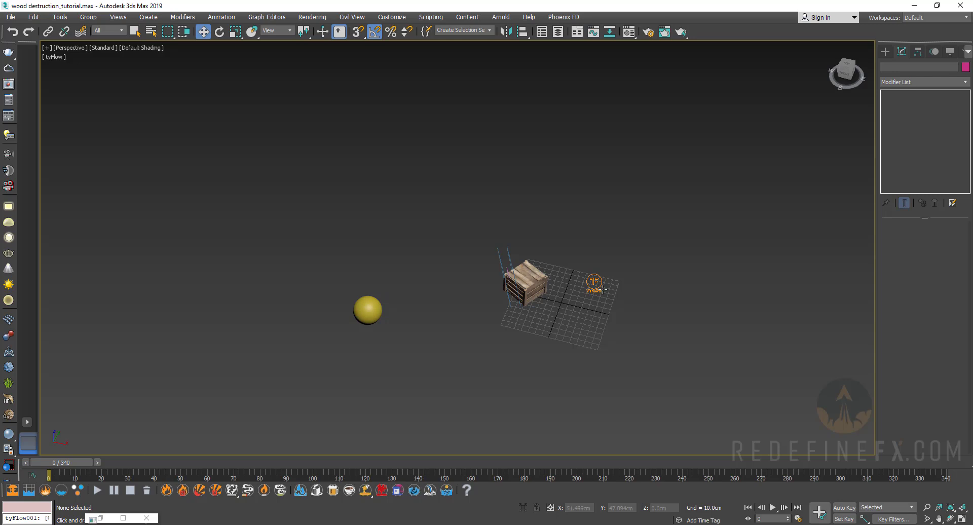
drag(464, 185, 575, 185)
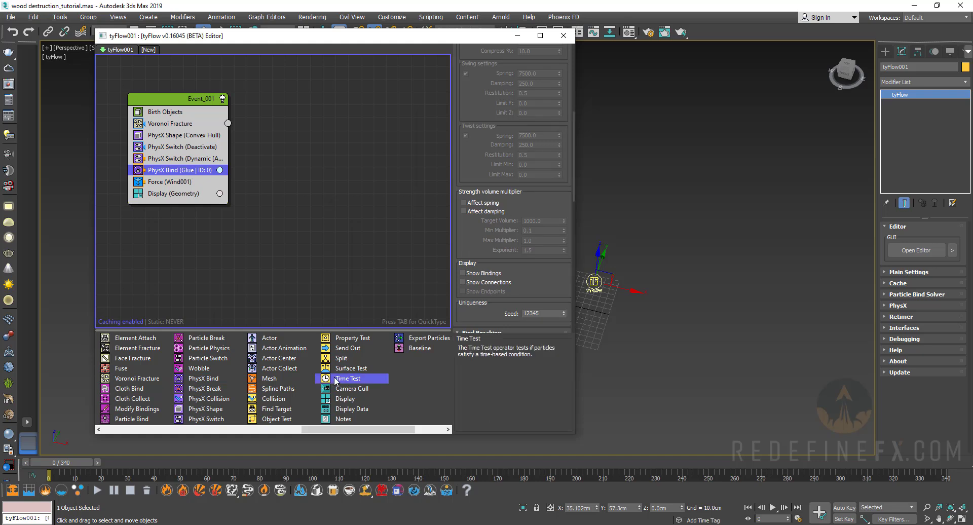
drag(203, 264, 172, 192)
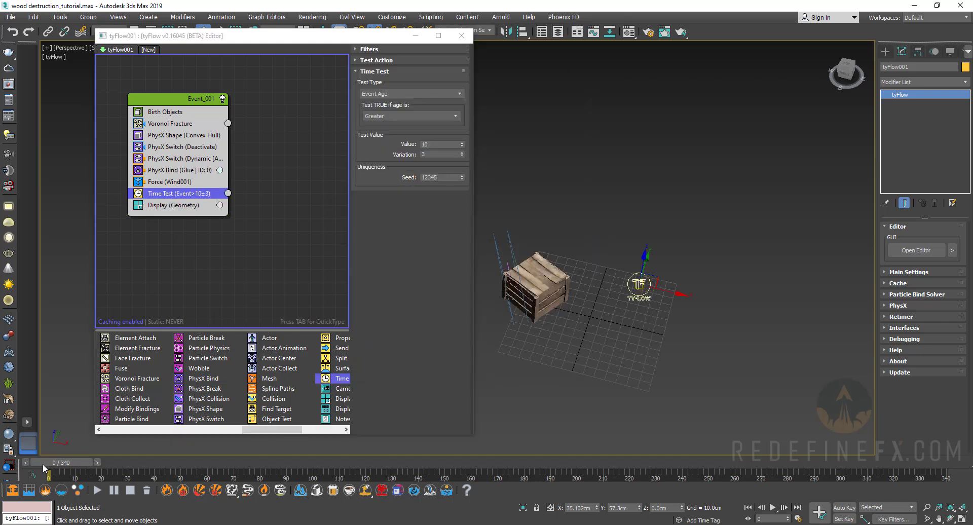
drag(44, 467, 144, 466)
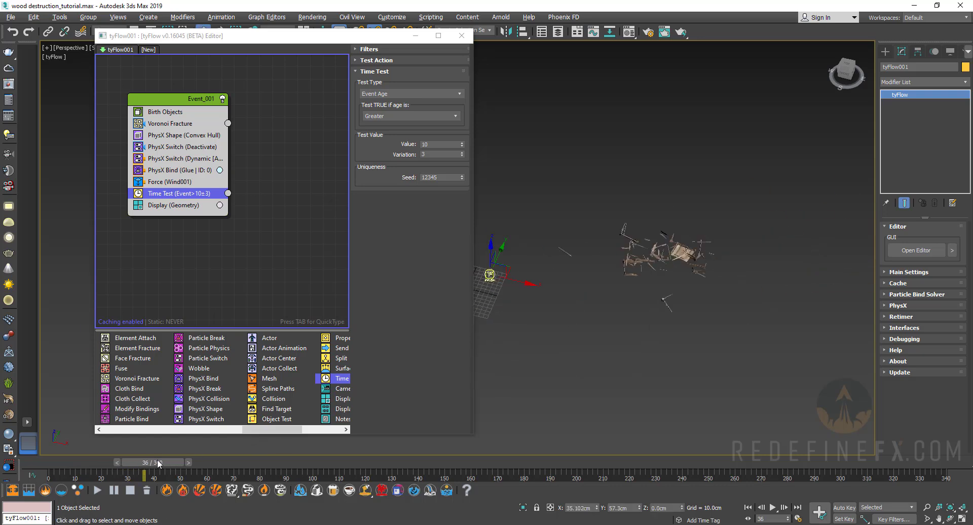
drag(158, 463, 285, 475)
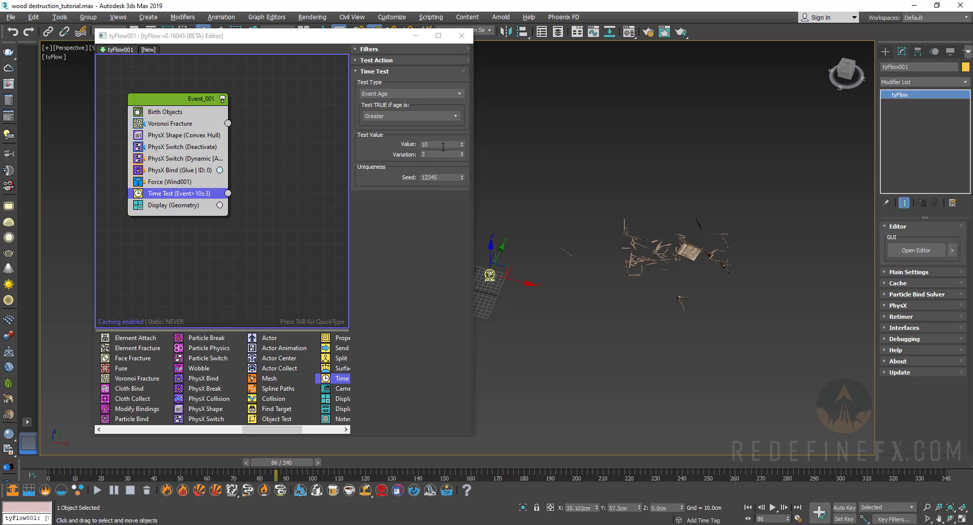
Step: Set the Time Test's value to 100 and its variation to 20
drag(436, 145, 397, 147)
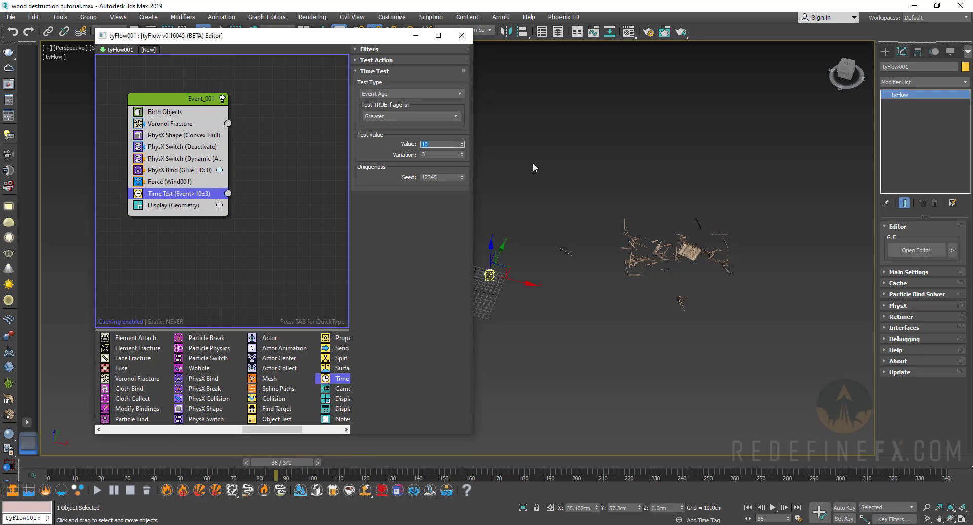
text(100)
key(Return)
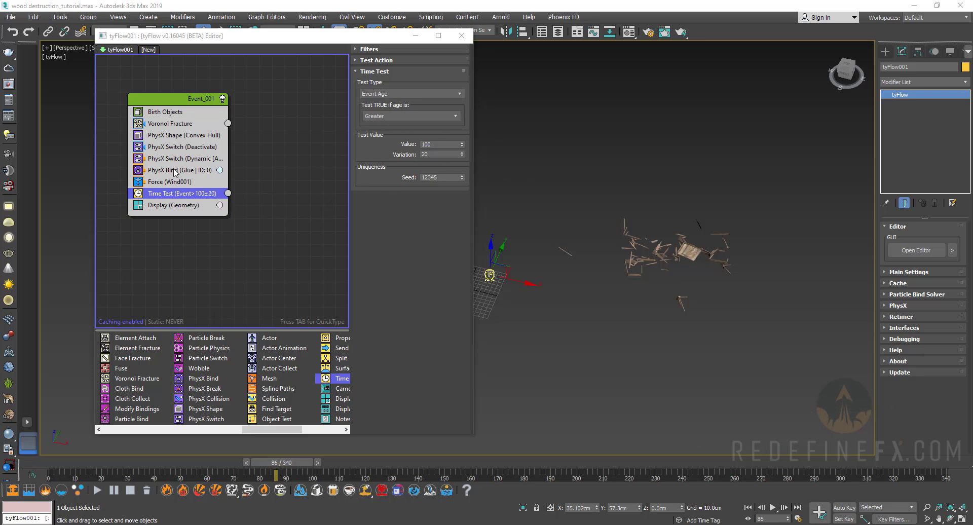
Step: Create a new event with a Find Target operator, assign activator sphere as its target, and connect the Time Test to the event
middle_drag(626, 261, 678, 254)
drag(474, 222, 539, 223)
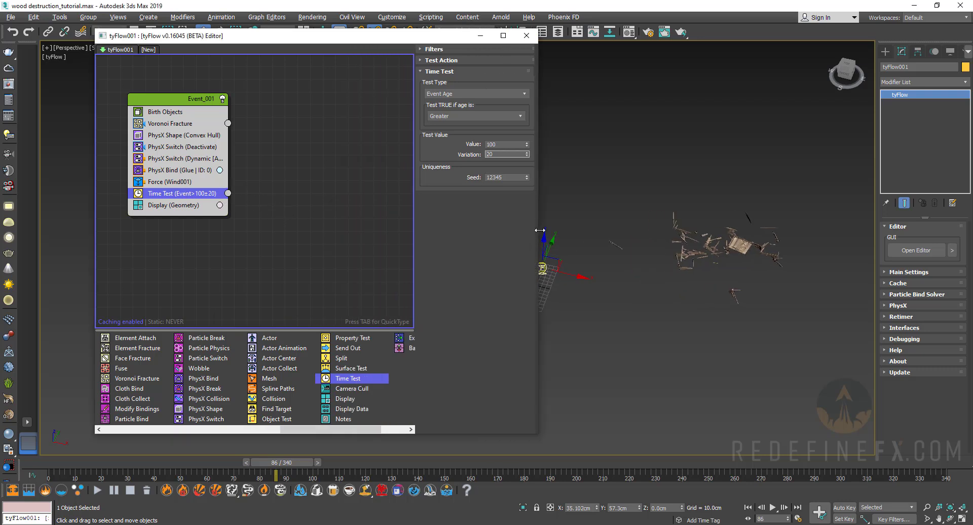
drag(279, 412, 295, 213)
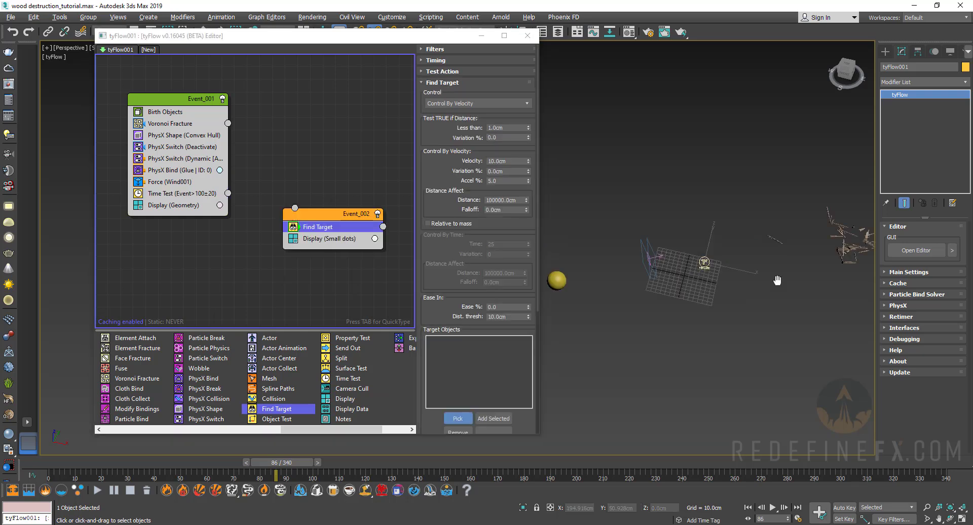
click(558, 279)
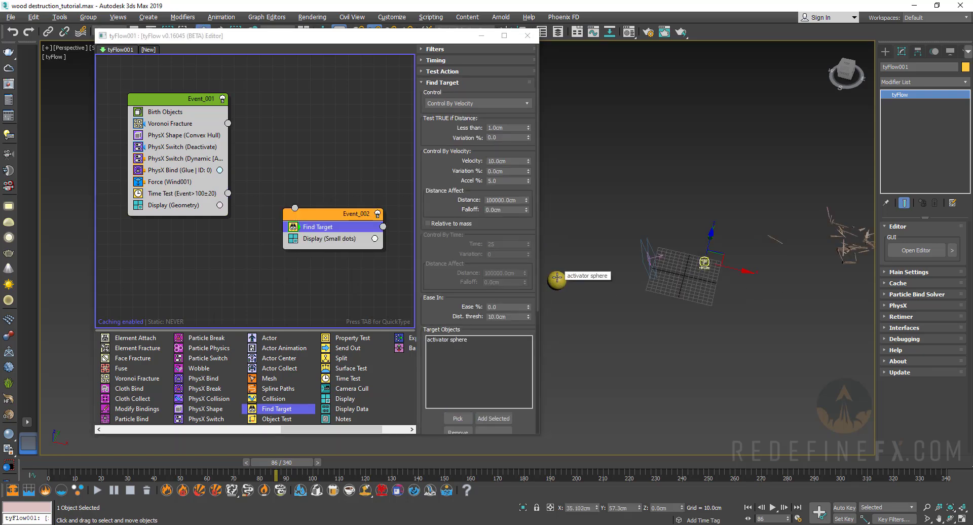
drag(228, 193, 296, 209)
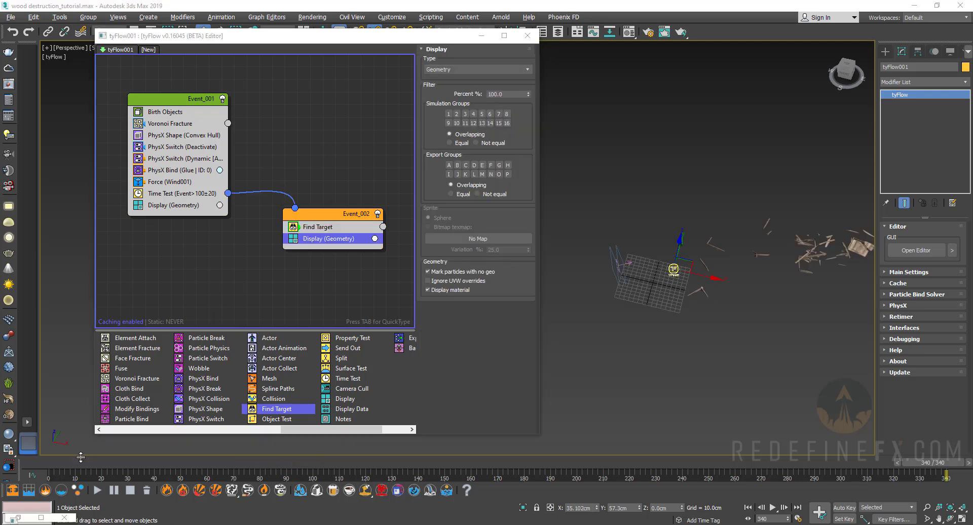
Step: Display Event_002's particles as Geometry and set the Find Target velocity to 85 cm
drag(77, 466, 938, 464)
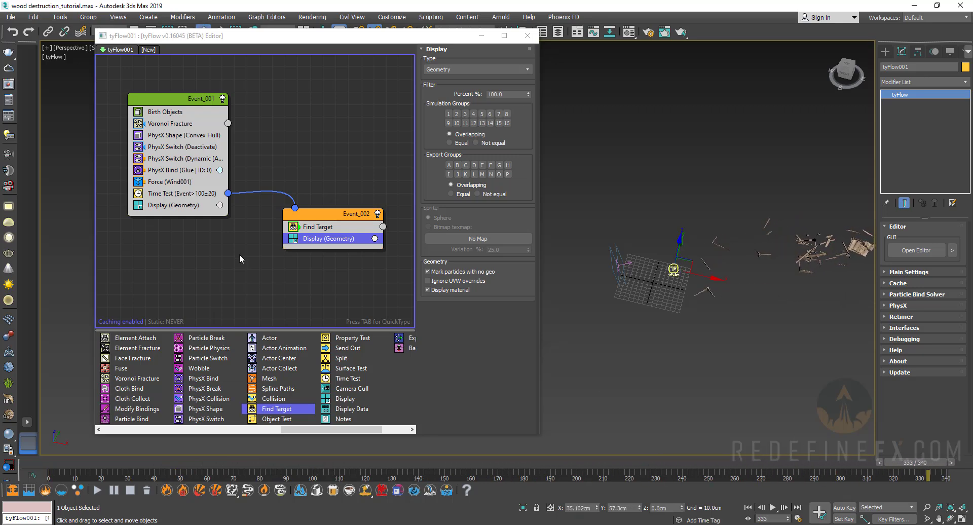
click(315, 228)
double_click(515, 161)
text(85)
key(Return)
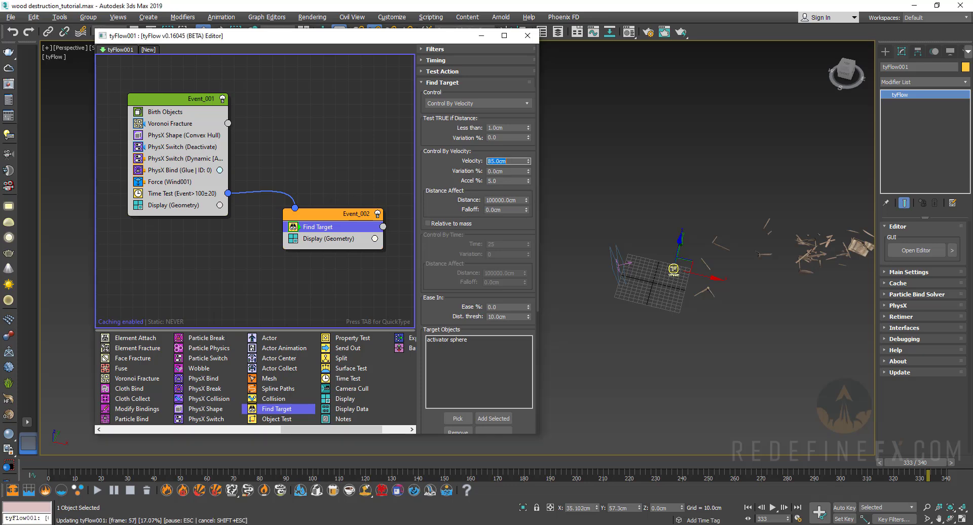
key(Tab)
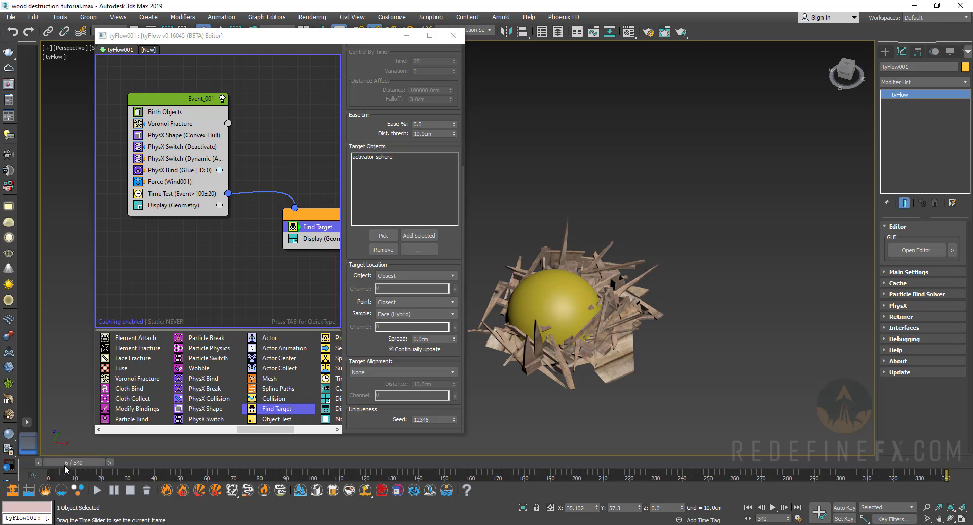
Step: Return to frame 0 and set the Find Target's target location Point to Random
click(60, 464)
click(389, 302)
click(392, 315)
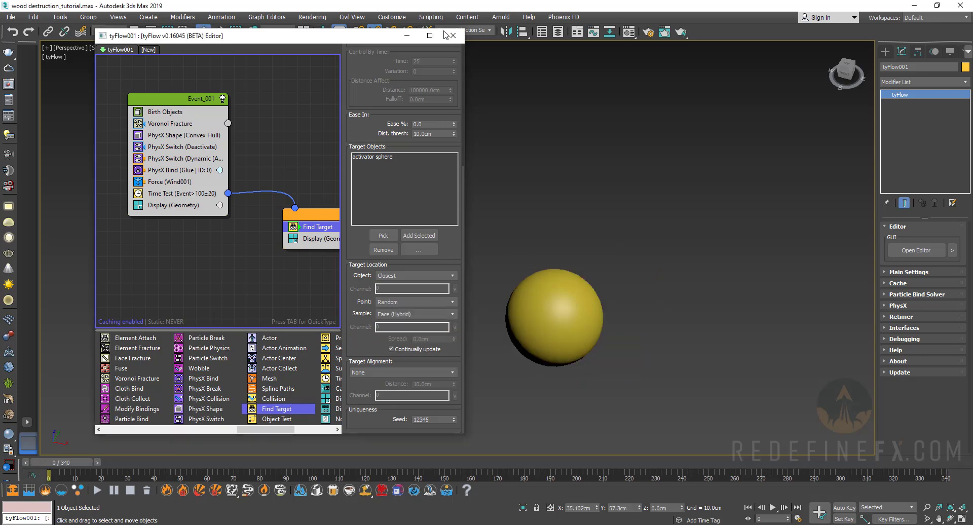
Step: Minimize the tyFlow editor, switch to the four-viewport layout, and raise the activator sphere to about 21.1 cm in Z
click(407, 36)
scroll(470, 205, down, 10)
mouse_move(471, 205)
middle_down()
mouse_move(502, 208)
mouse_move(488, 209)
middle_up()
scroll(482, 202, up, 3)
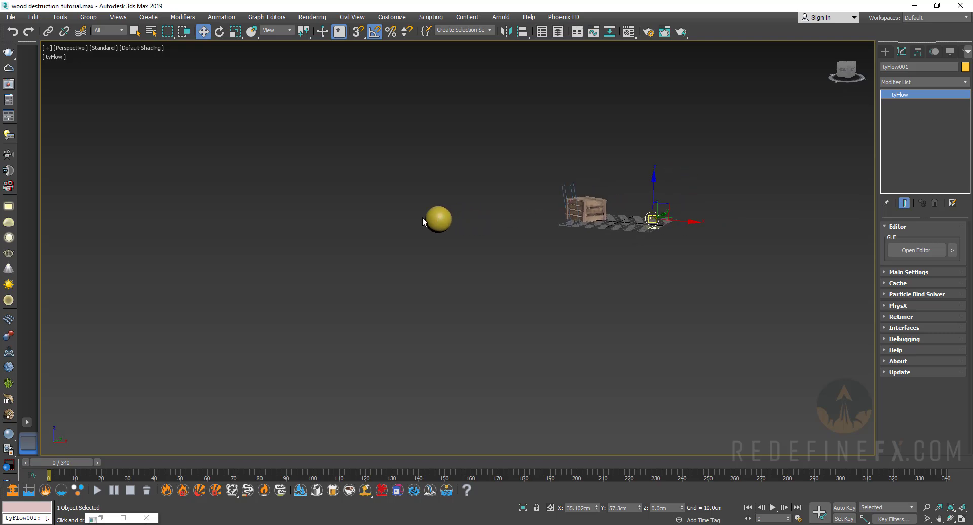
key(alt+w)
middle_drag(238, 334, 323, 309)
scroll(323, 308, down, 4)
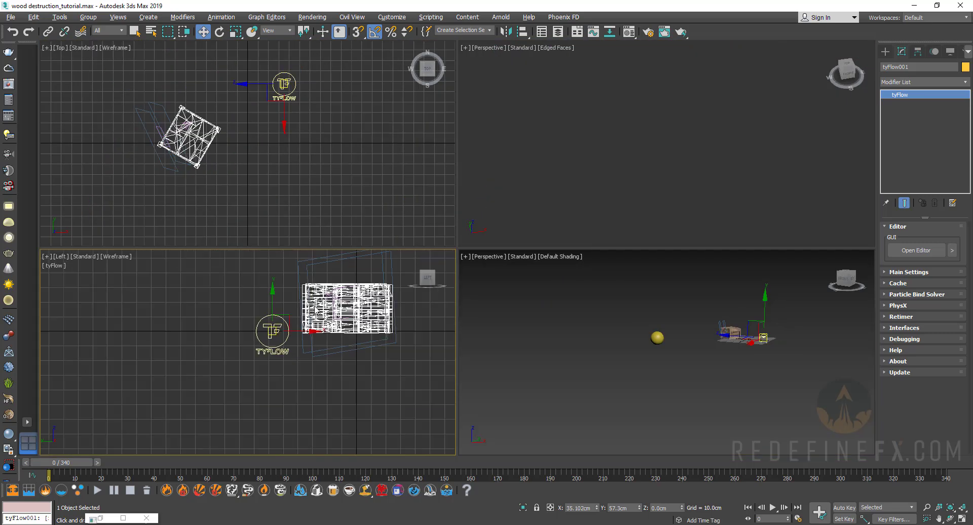
scroll(341, 318, down, 3)
scroll(355, 324, up, 5)
click(388, 307)
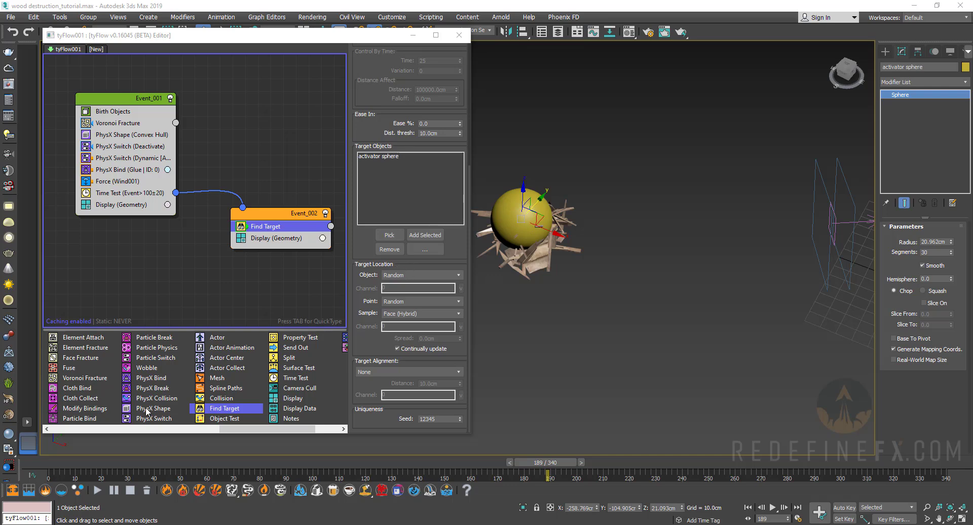
Step: Add a PhysX Collision operator to Event_002 with the activator sphere as collider, and scrub to around frame 202 to check the simulation
drag(233, 260, 264, 237)
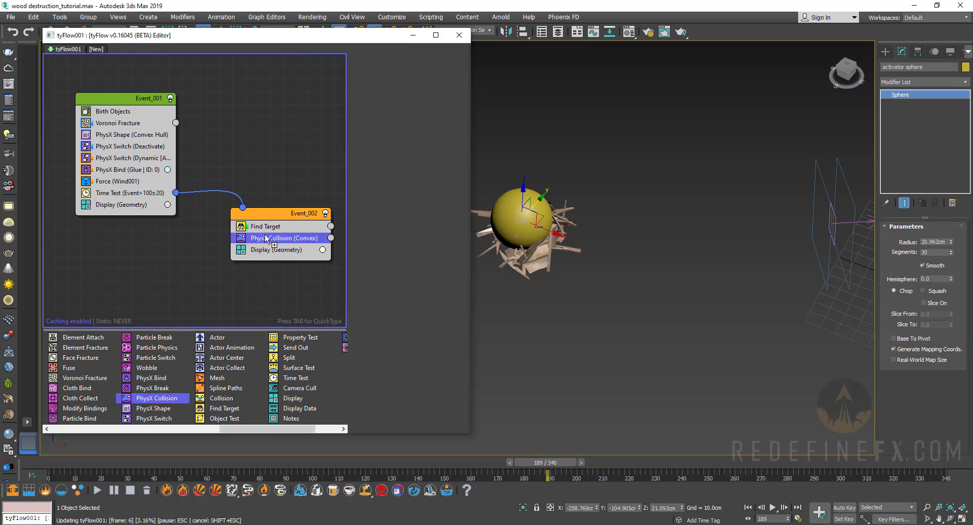
click(390, 166)
click(520, 228)
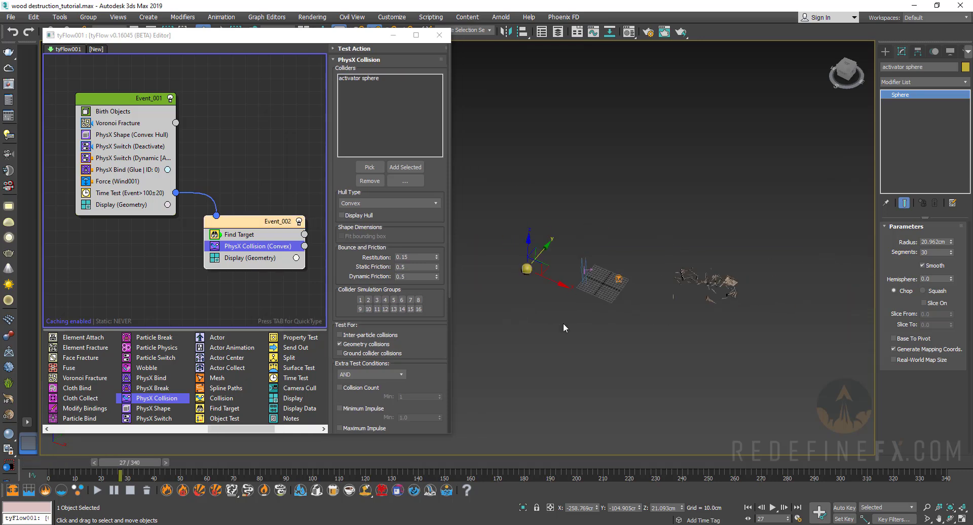
drag(154, 463, 578, 462)
key(w)
scroll(544, 269, up, 6)
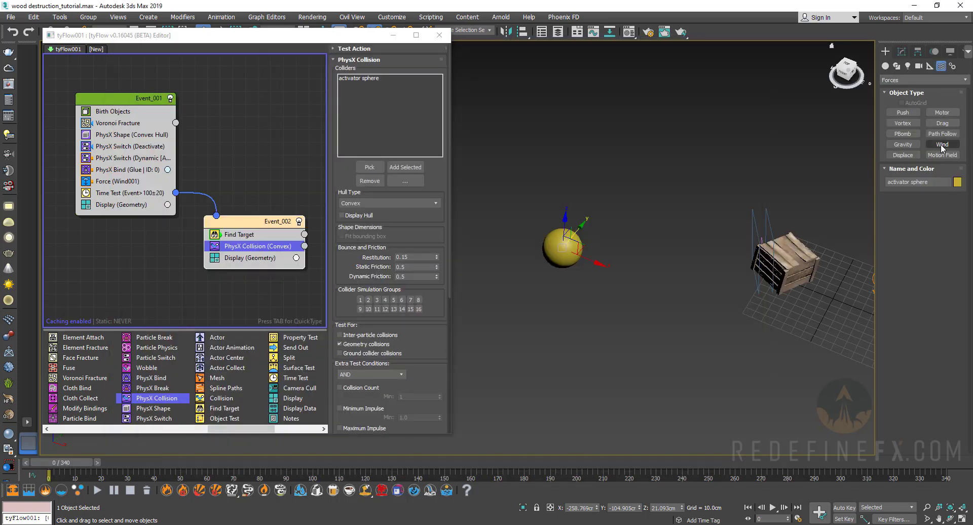
Step: Create a second Wind space warp on the ground near the activator sphere, with an icon size of about 11.75 cm
click(942, 144)
drag(548, 298, 566, 309)
key(w)
click(902, 52)
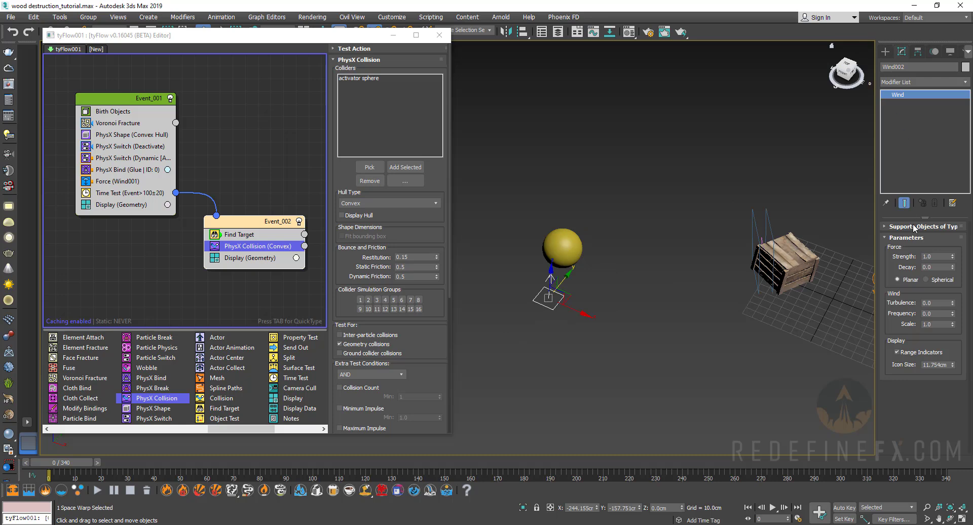
Step: Make the new wind Spherical with strength 400, decay 0.1, and turbulence, frequency and scale all set to 5
click(942, 282)
click(923, 256)
text(400)
key(Return)
click(934, 267)
text(0)
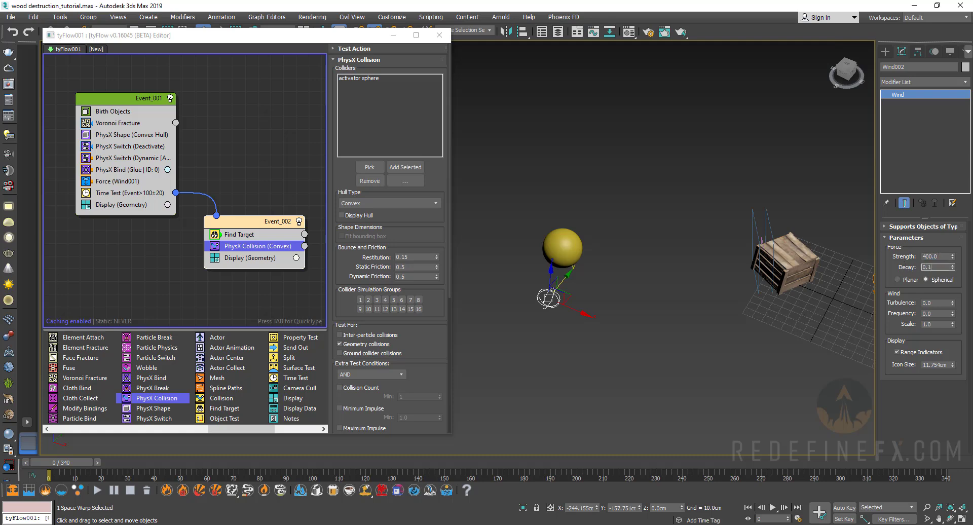
click(923, 303)
key(Tab)
click(930, 324)
text(5)
Step: Scale up the spherical wind icon until it encloses the activator sphere's size, and align it to the sphere
middle_drag(556, 280, 563, 284)
key(r)
drag(554, 297, 543, 237)
click(523, 32)
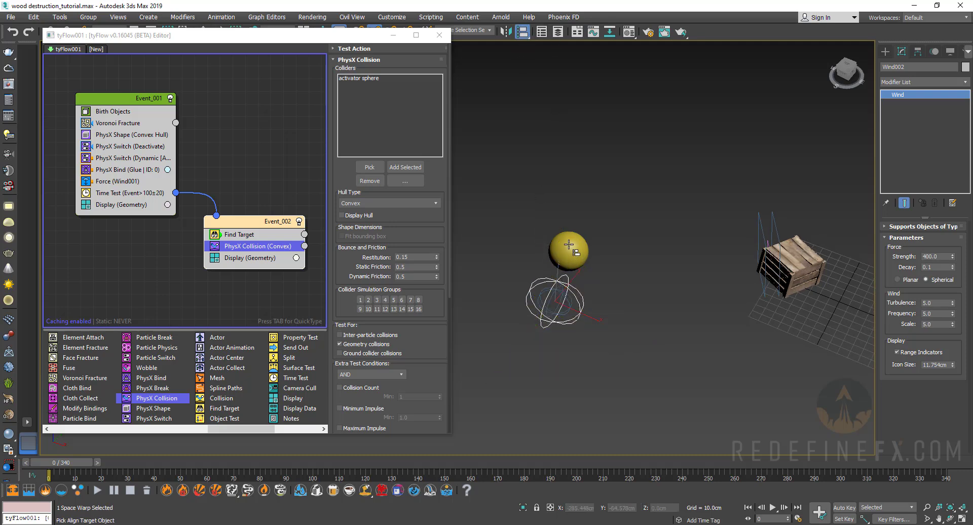
click(570, 246)
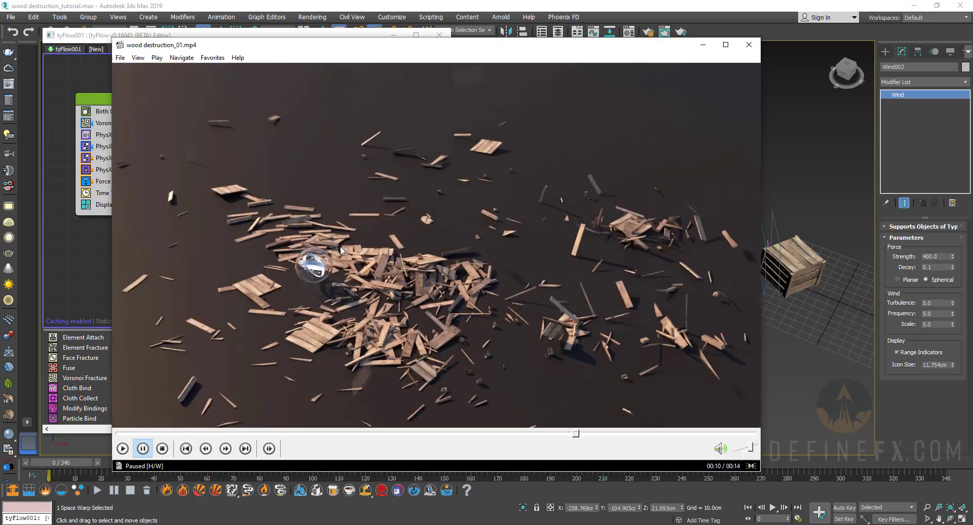
Step: Play the wood destruction_01.mp4 preview to examine how the planks move around the sphere, and minimize the player
click(298, 434)
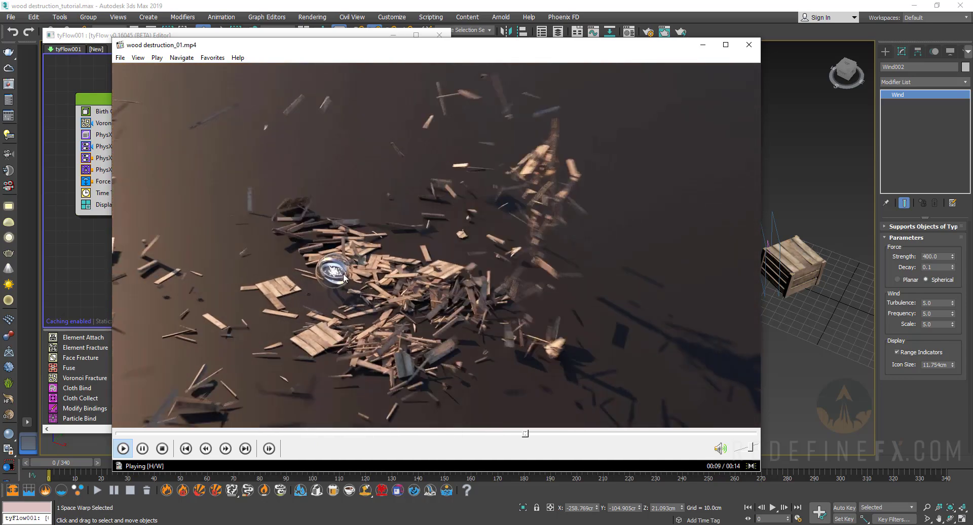
key(space)
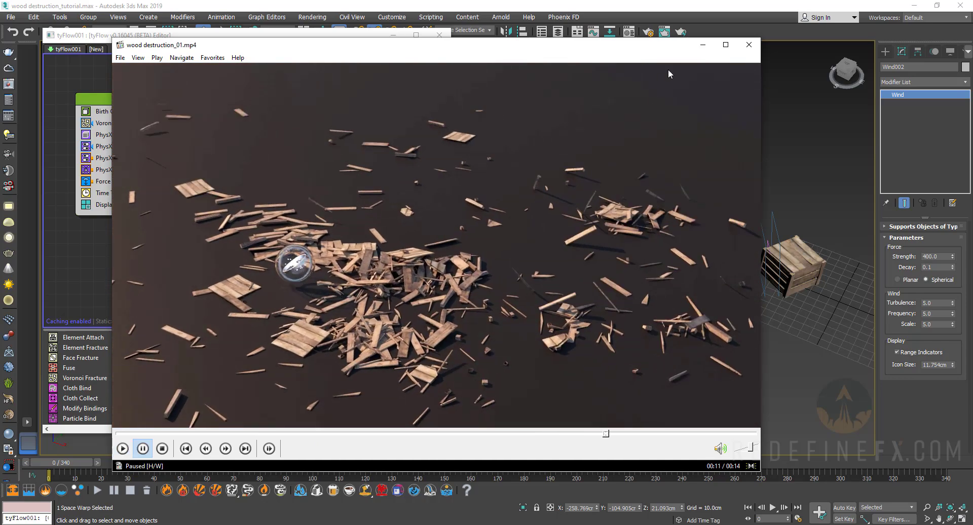
click(703, 47)
Step: Widen the tyFlow editor and add a Time Test operator with a value of 200 below the PhysX Collision in Event_002
drag(451, 228, 535, 233)
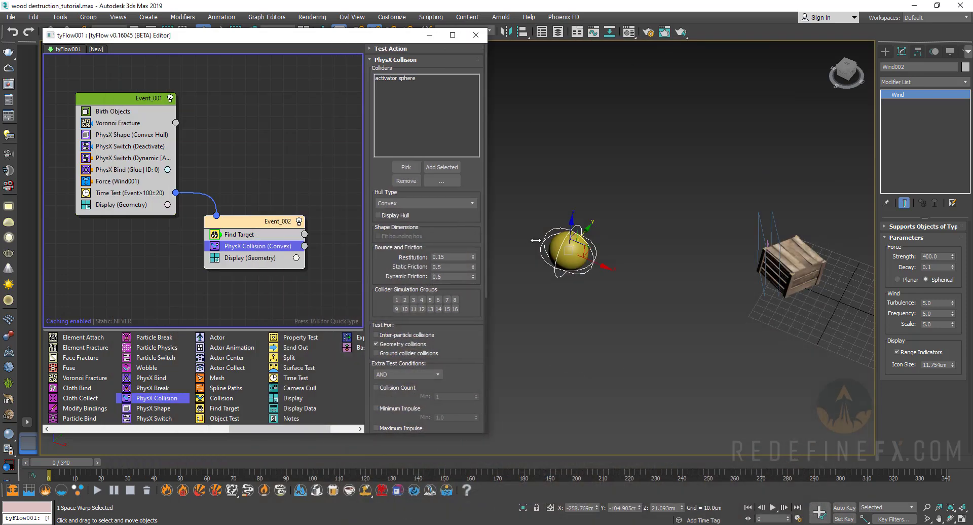
drag(299, 379, 239, 256)
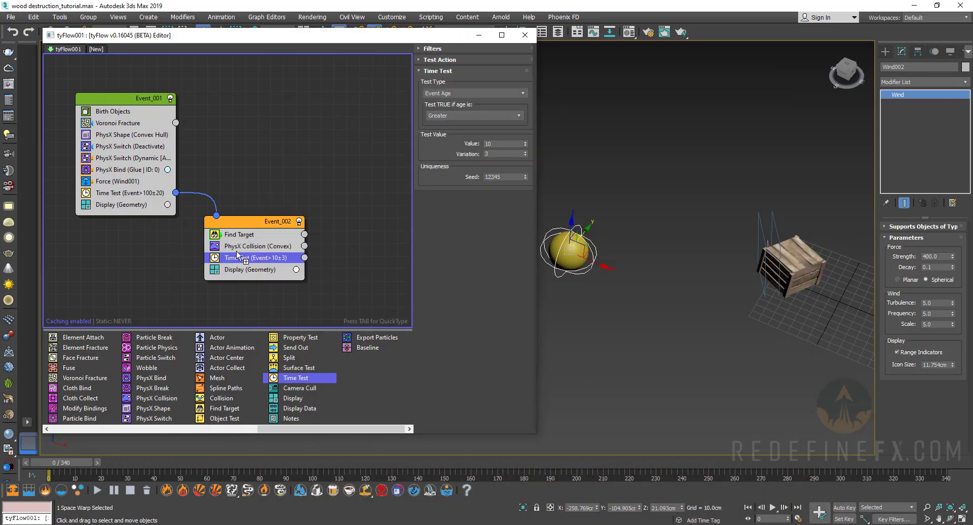
drag(497, 144, 456, 145)
text(2)
Step: Create a new event with a Force operator, connect Event_002's Time Test to it, and assign Wind002 as its force
click(152, 429)
drag(71, 358, 348, 282)
middle_drag(341, 285, 292, 259)
drag(299, 236, 256, 231)
click(455, 182)
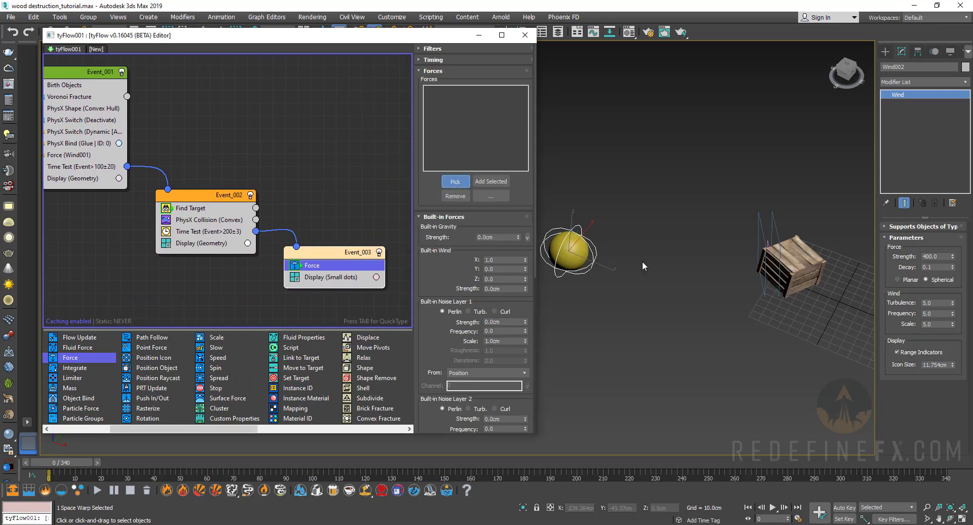
click(587, 271)
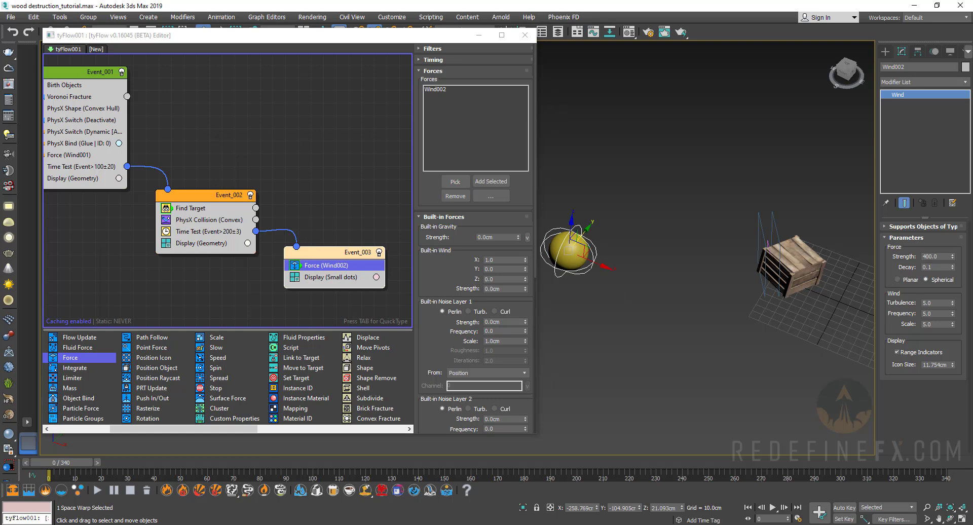
Step: Set the test type of Event_002's Time Test to Frame and scrub the timeline around frame 213 to check the result
click(186, 231)
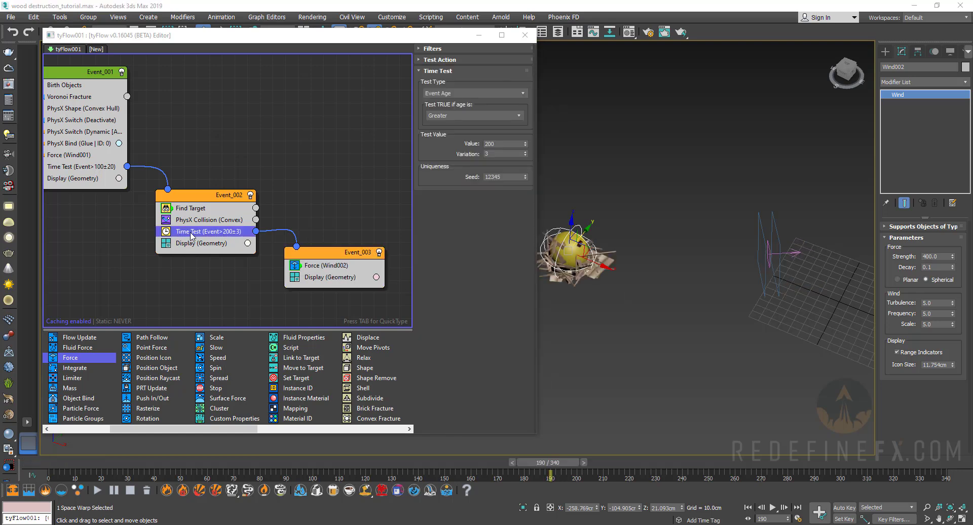
click(450, 94)
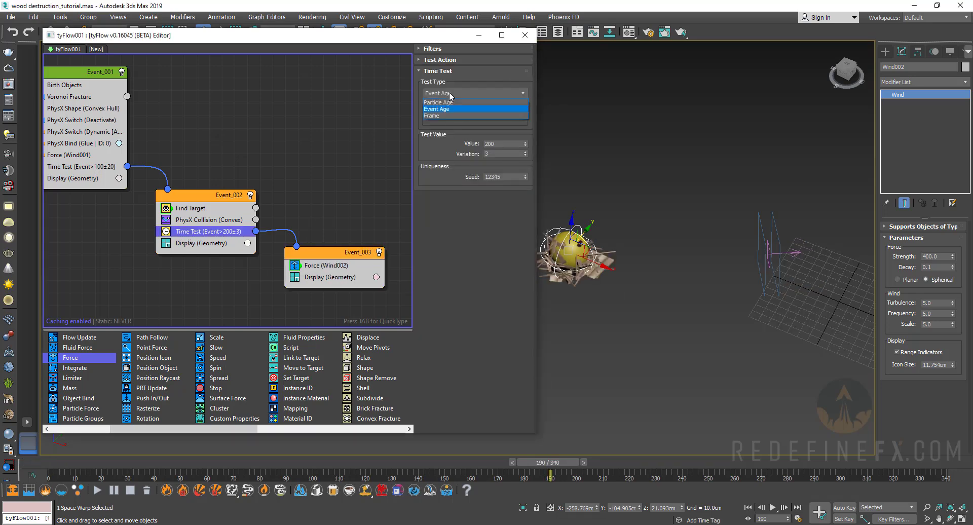
click(435, 116)
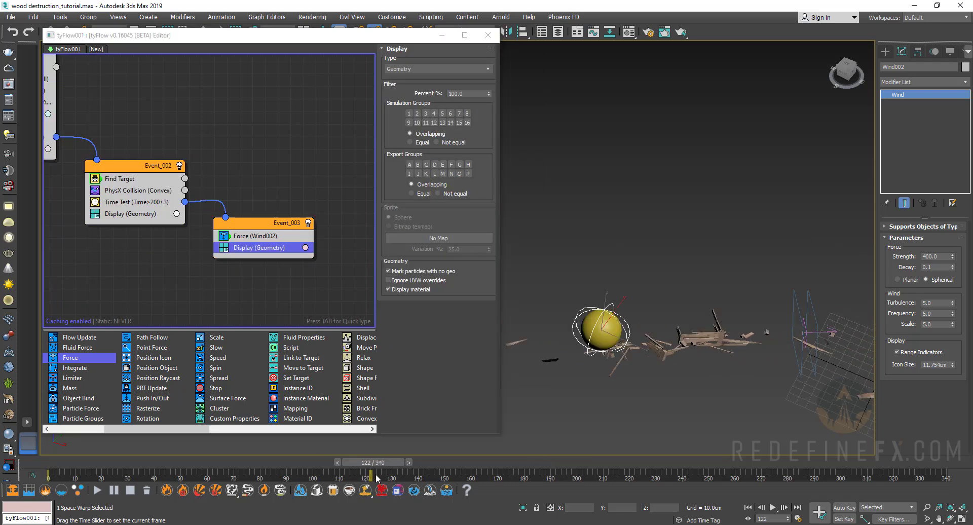
drag(345, 474, 610, 474)
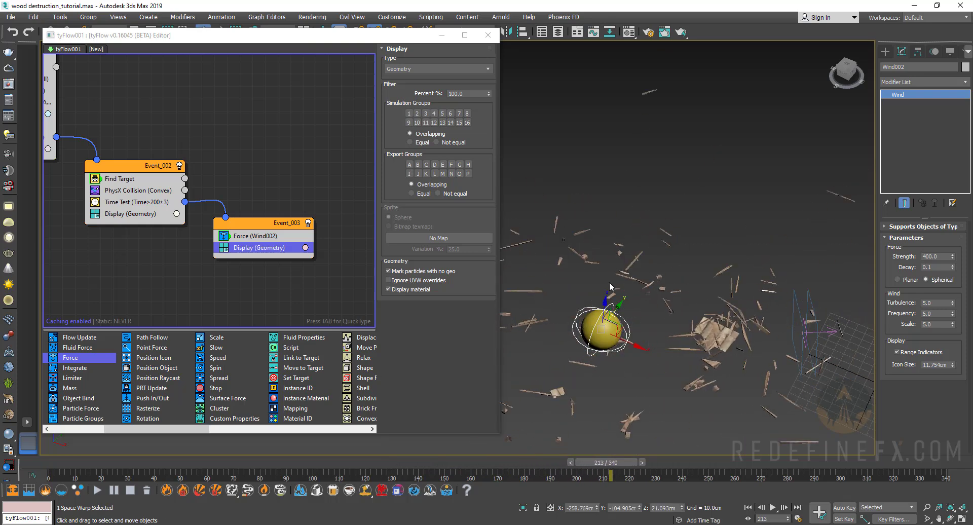
drag(597, 462, 550, 471)
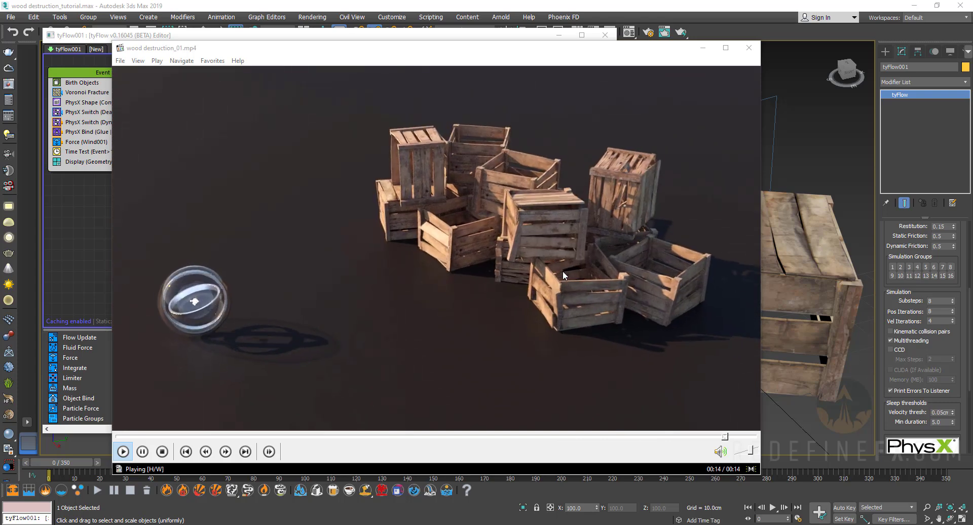
Step: Compare the ending of the wood destruction_01.mp4 preview with its first frame to study how the crates reassemble, and minimize the player
click(709, 436)
click(613, 323)
click(579, 302)
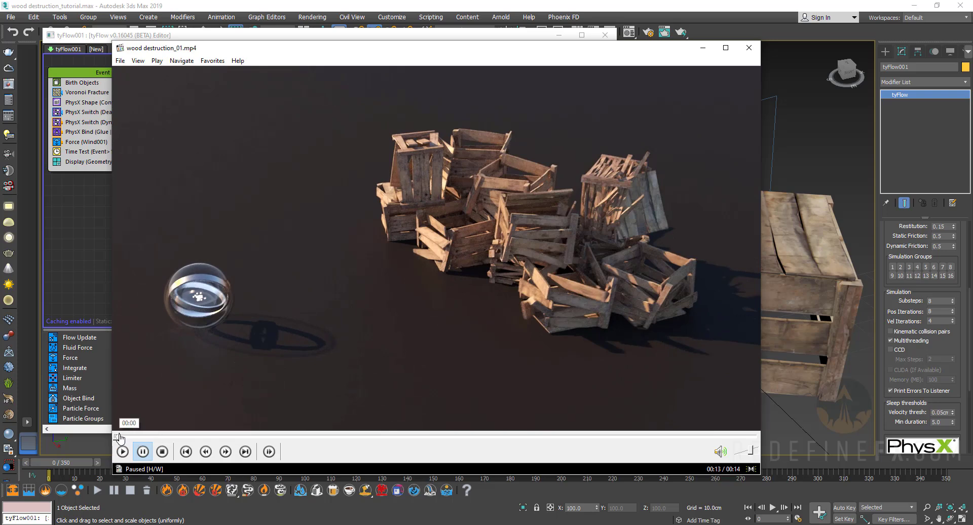
click(116, 436)
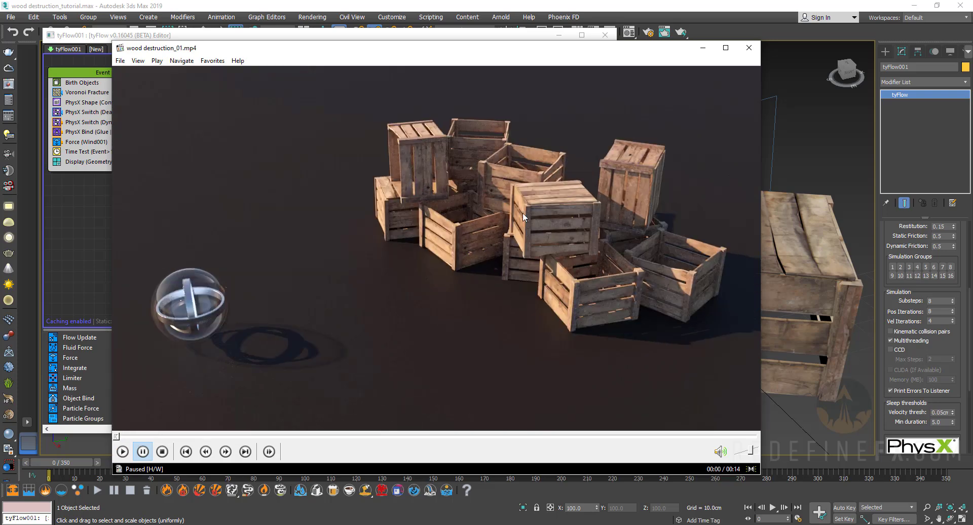
click(685, 435)
click(591, 303)
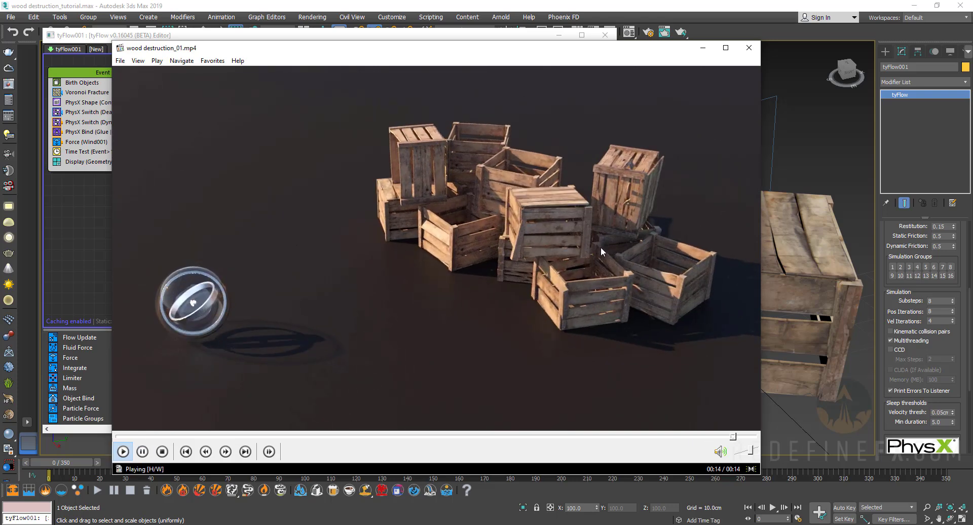
click(703, 48)
Step: Add a Custom Properties operator to Event_001 directly below the Voronoi Fracture
middle_drag(212, 136, 269, 169)
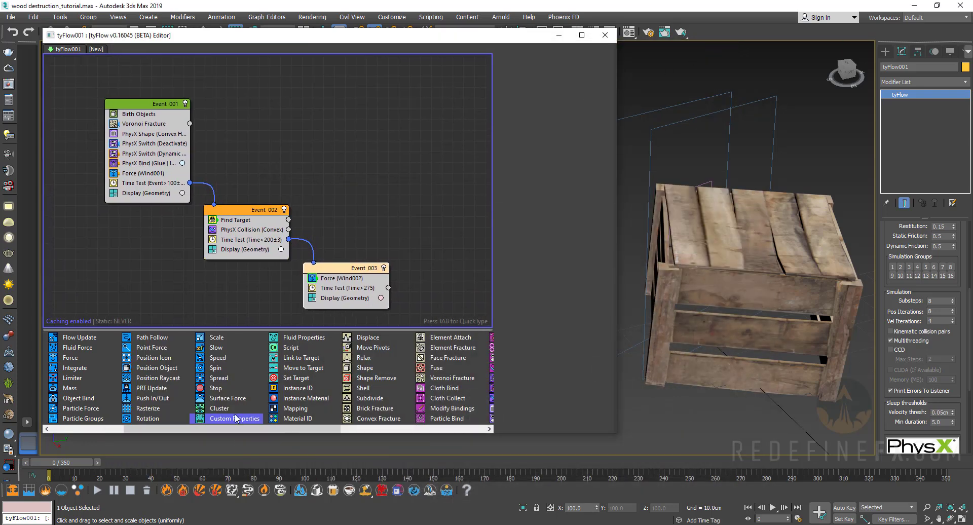
drag(234, 418, 135, 135)
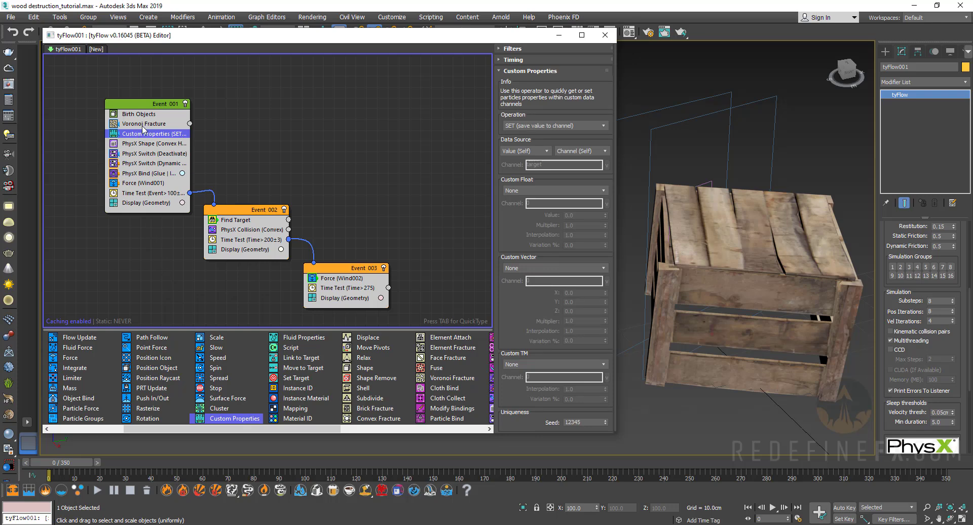
click(141, 125)
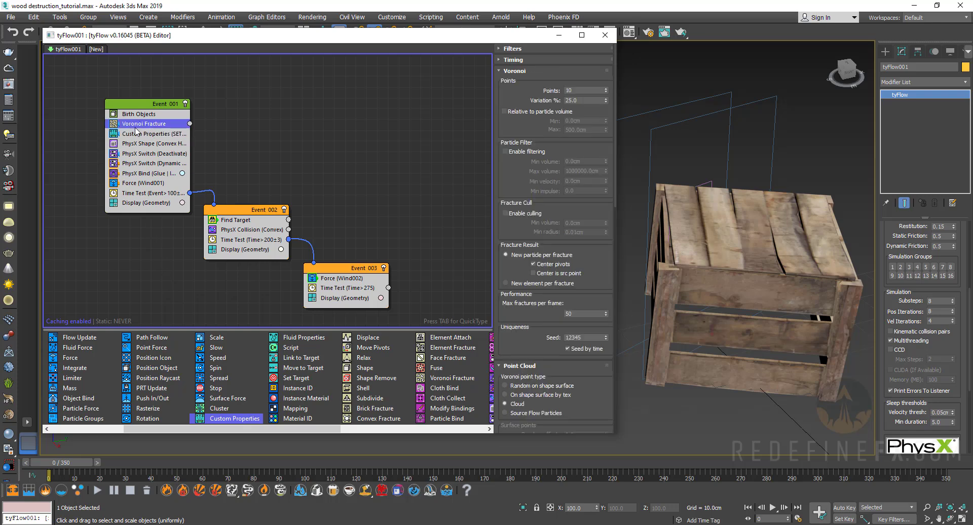
click(136, 134)
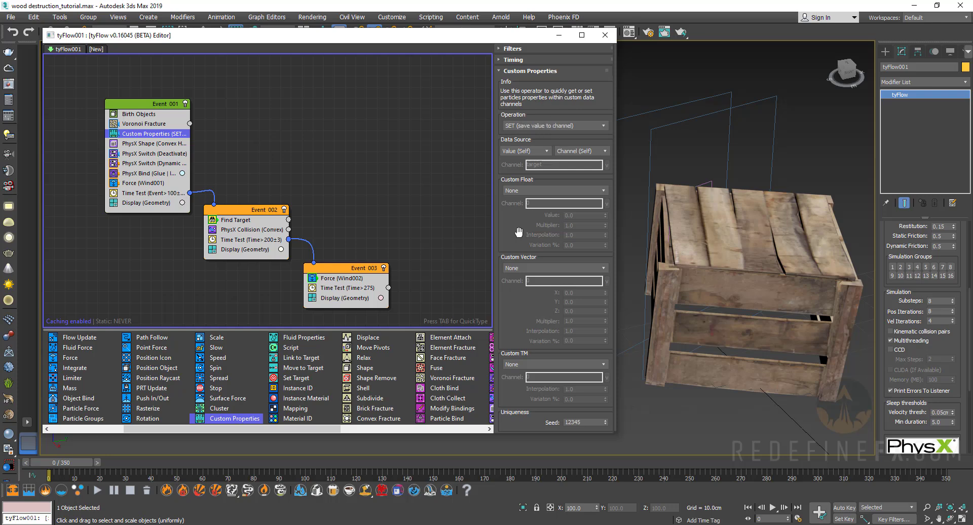
Step: Set the Custom Properties operator to save the particles' TM value to a custom TM channel named tm
drag(520, 232, 526, 101)
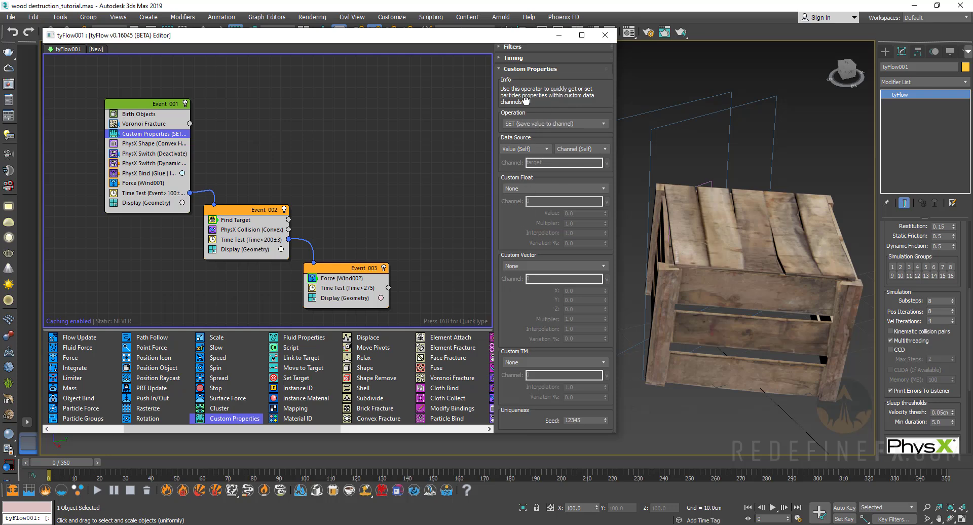
click(530, 363)
click(515, 386)
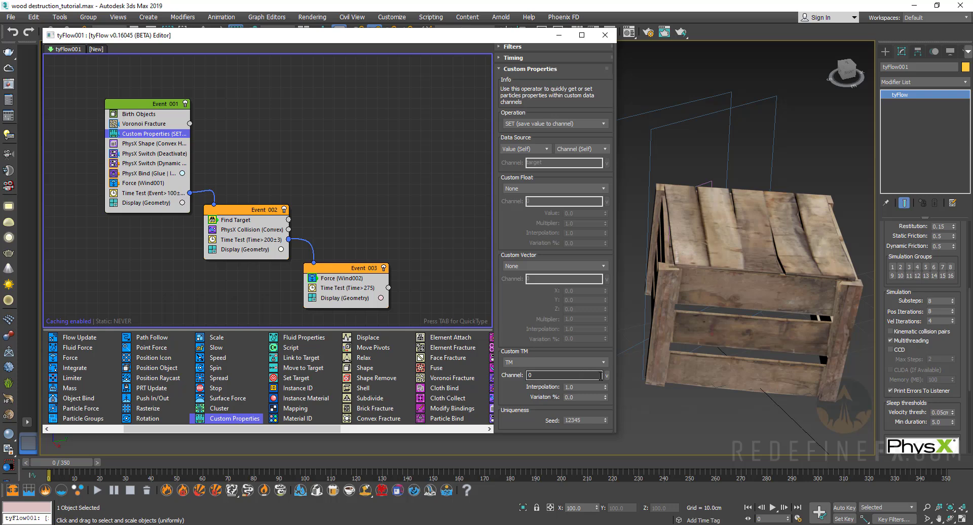
click(554, 378)
click(608, 377)
click(615, 392)
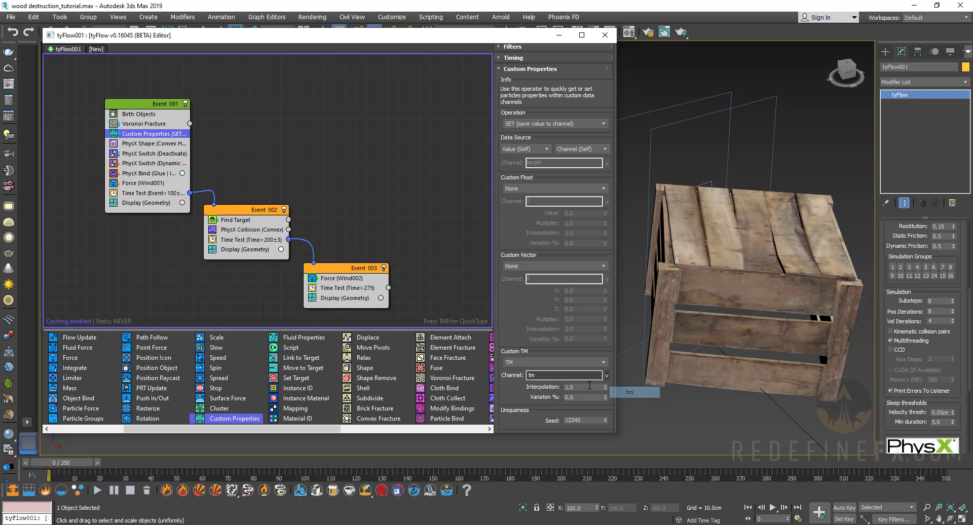
Step: Check the Time Test in Event_003, create a new event beside it with a Find Target operator, and set its control to Control By Time
middle_drag(411, 246, 315, 177)
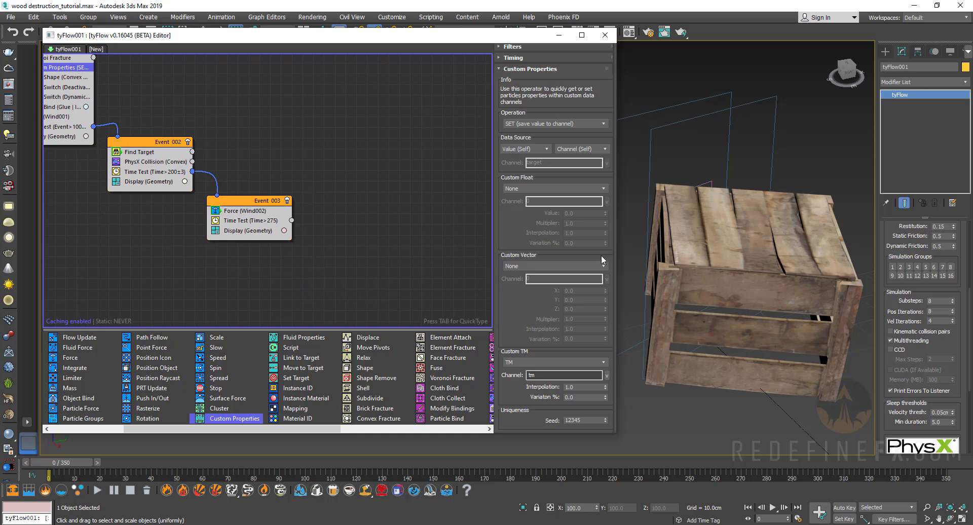
click(242, 223)
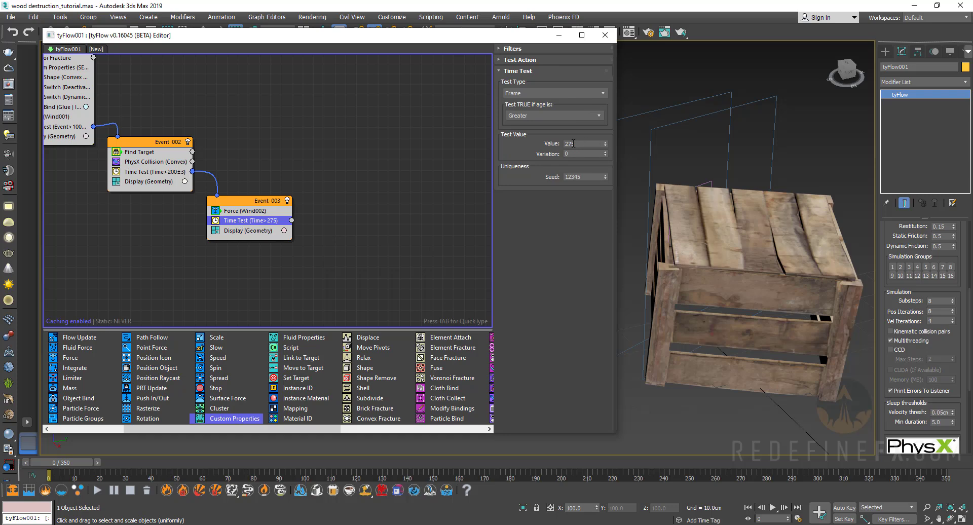
scroll(704, 416, down, 3)
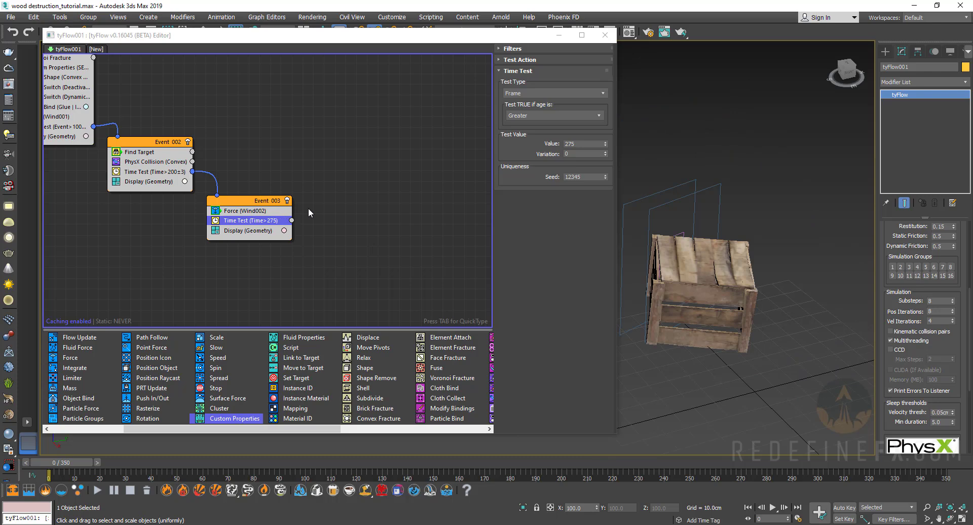
drag(247, 429, 362, 320)
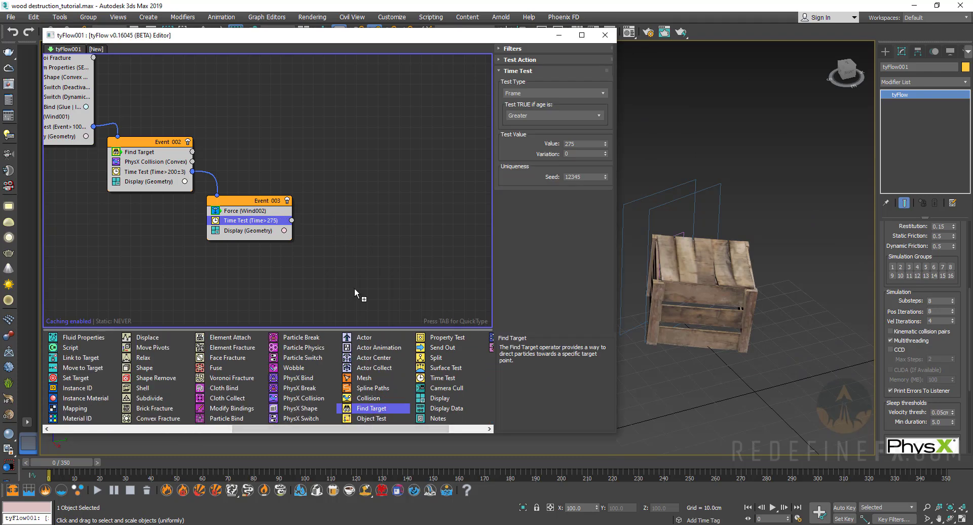
drag(326, 234, 327, 236)
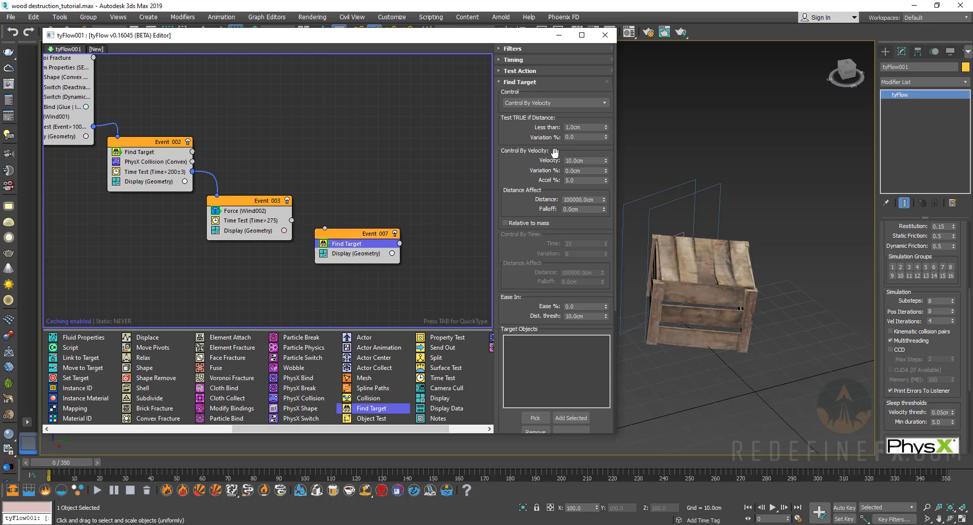
click(538, 103)
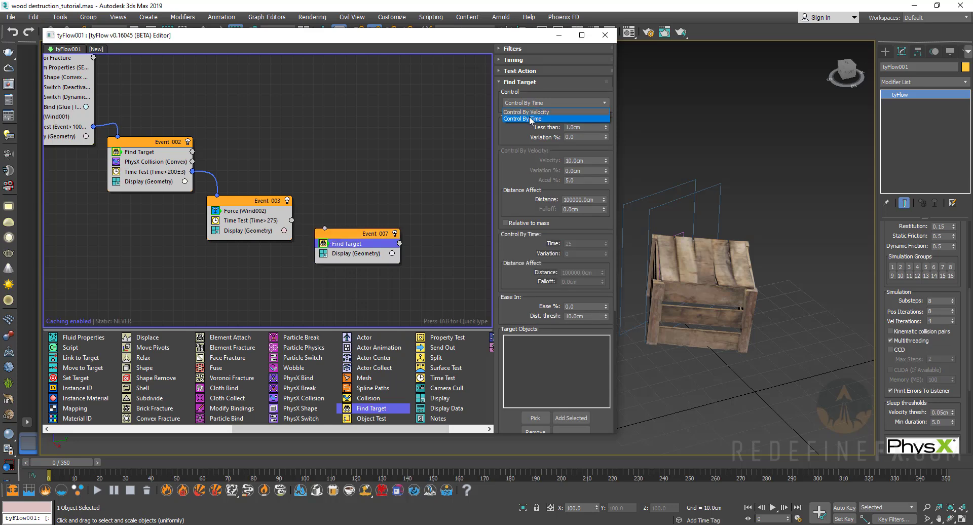
click(529, 118)
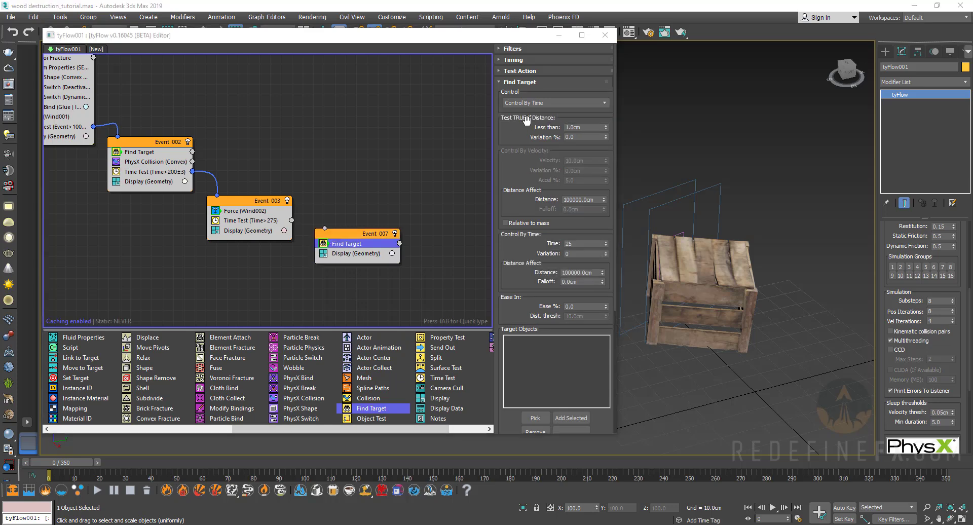
Step: Set the Event_007 Find Target's test distance to less than 0.1 cm and its control time to 60
double_click(575, 128)
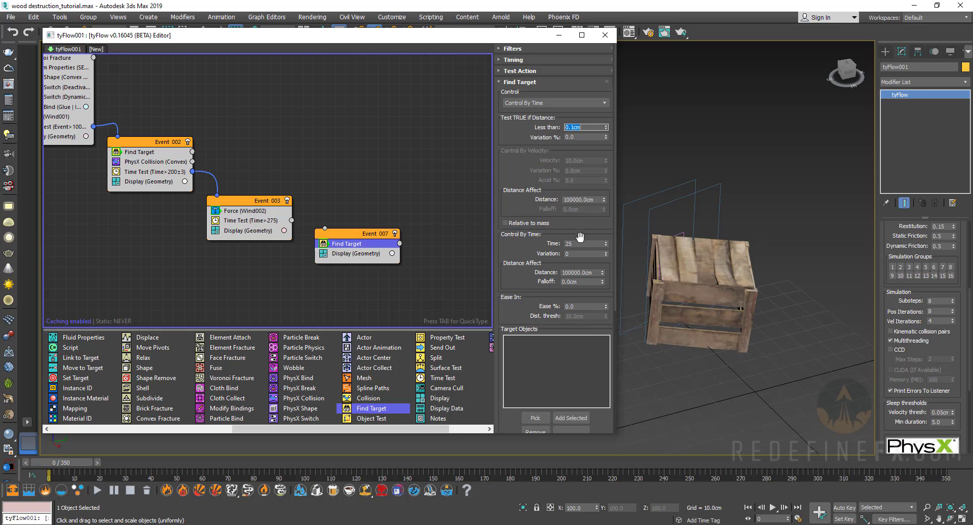
drag(582, 243, 558, 244)
drag(543, 244, 544, 181)
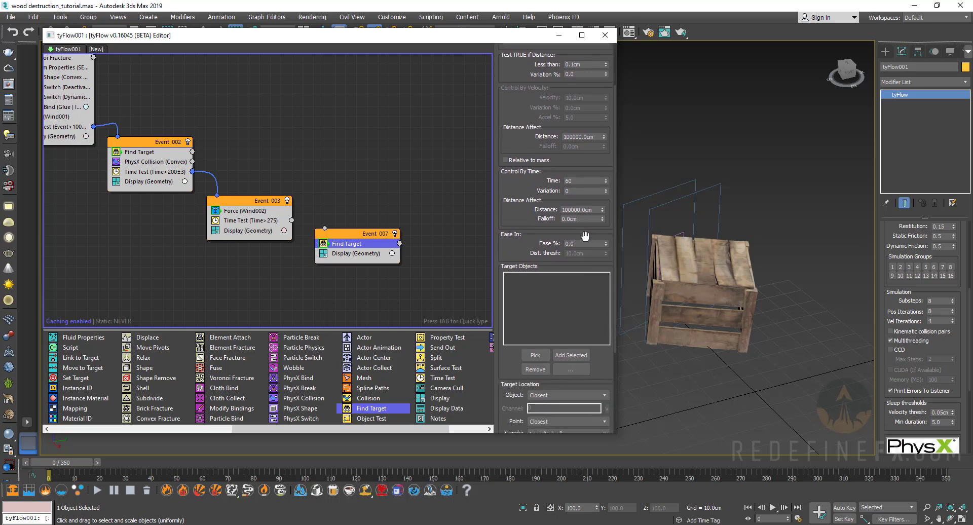
drag(580, 244, 563, 244)
Step: Replay the ending of the wood destruction_01.mp4 preview to study how the planks ease back into crates, and minimize the player
key(alt+Tab)
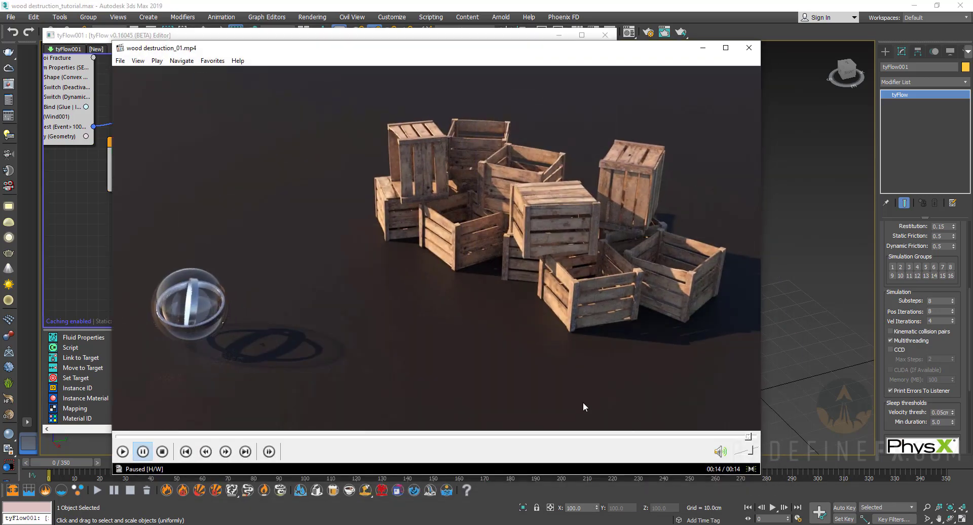
click(583, 437)
click(609, 326)
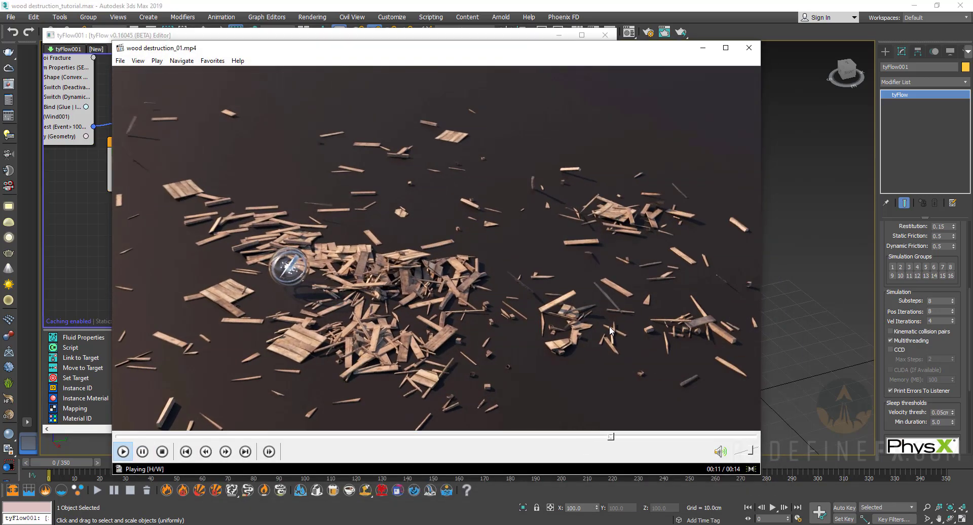
click(586, 320)
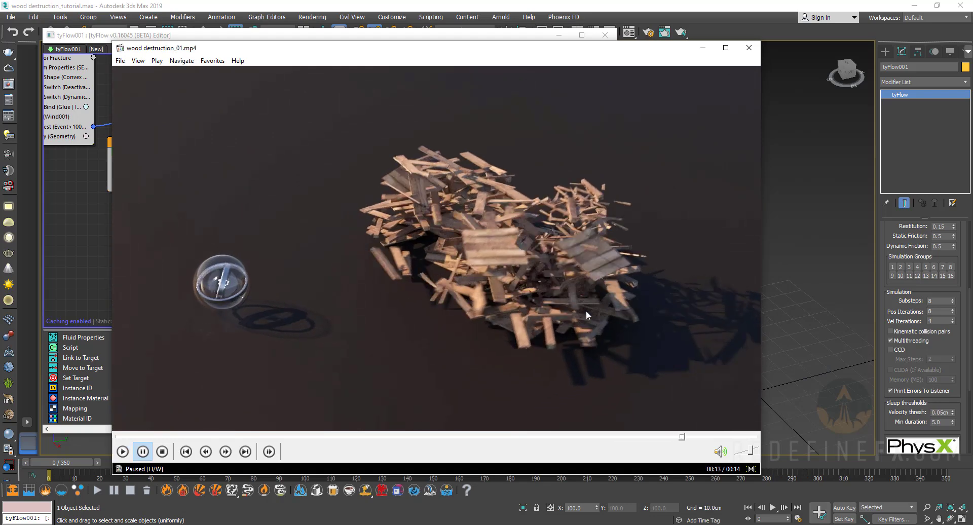
click(572, 244)
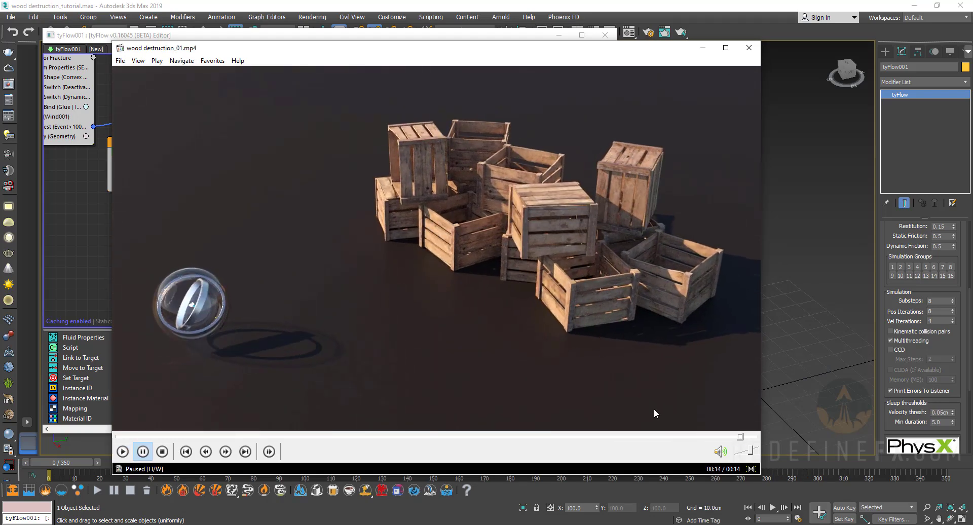
click(670, 437)
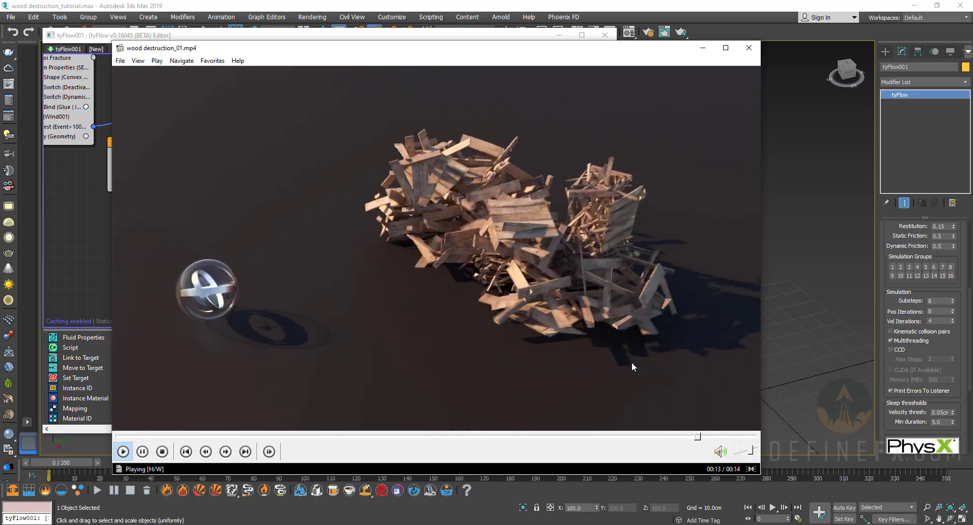
click(703, 48)
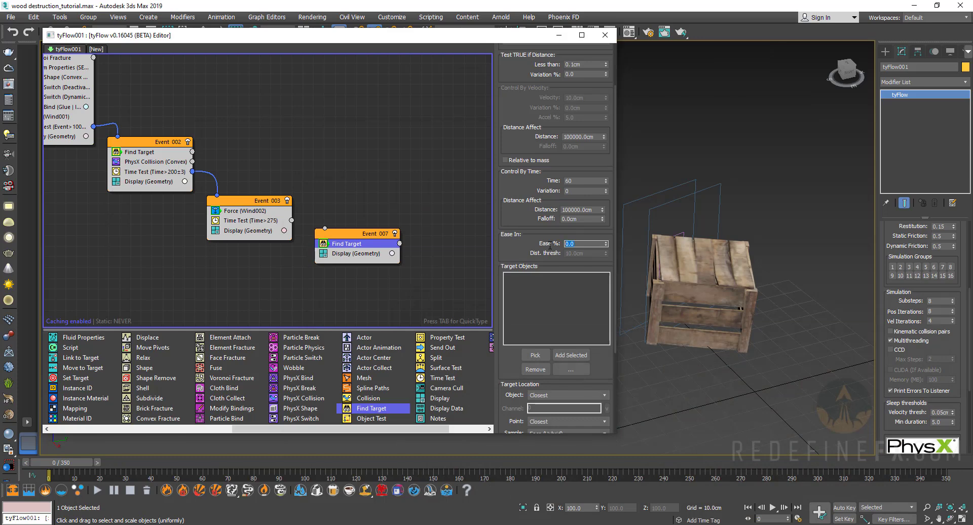
Step: Set the Find Target's Ease In percentage to 30
text(30)
key(Return)
drag(524, 234, 521, 113)
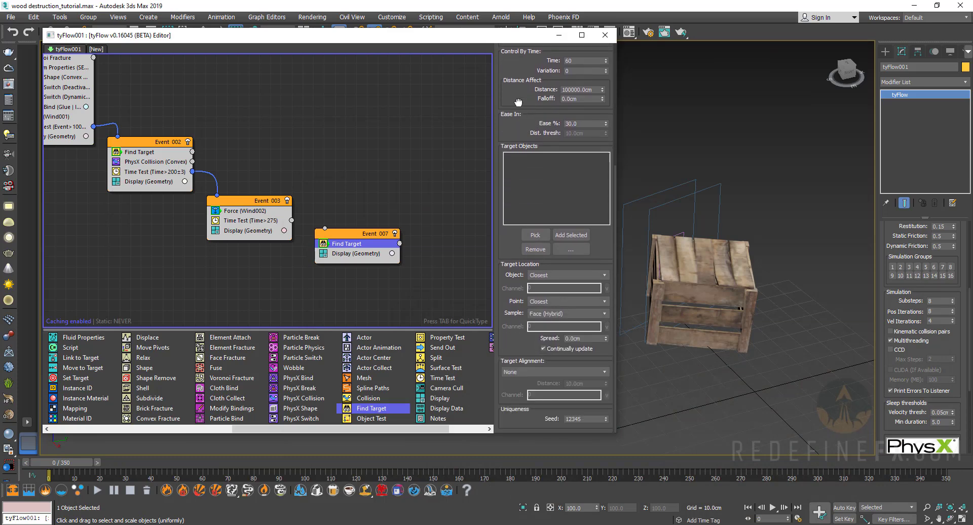
Step: Try Custom Float as Index with the tm channel as the Find Target's target object mode
click(543, 275)
click(547, 297)
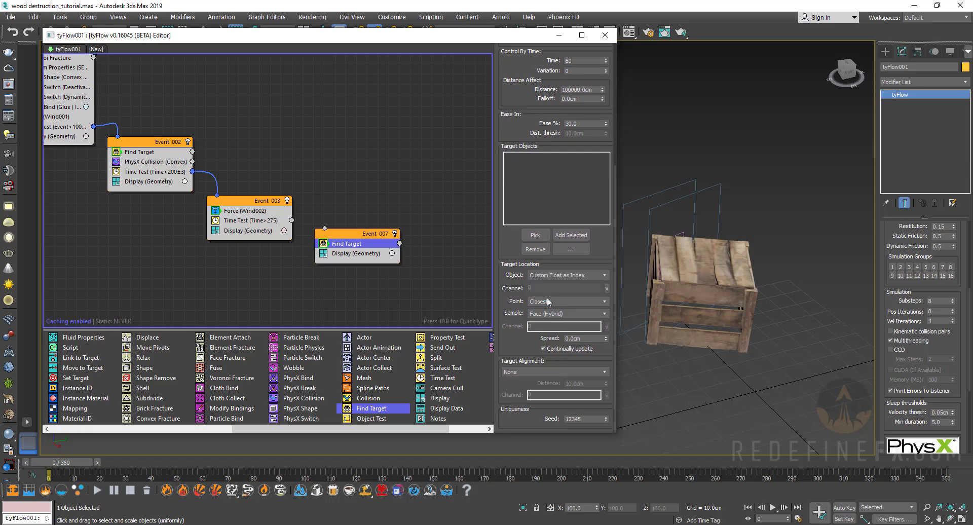
click(607, 288)
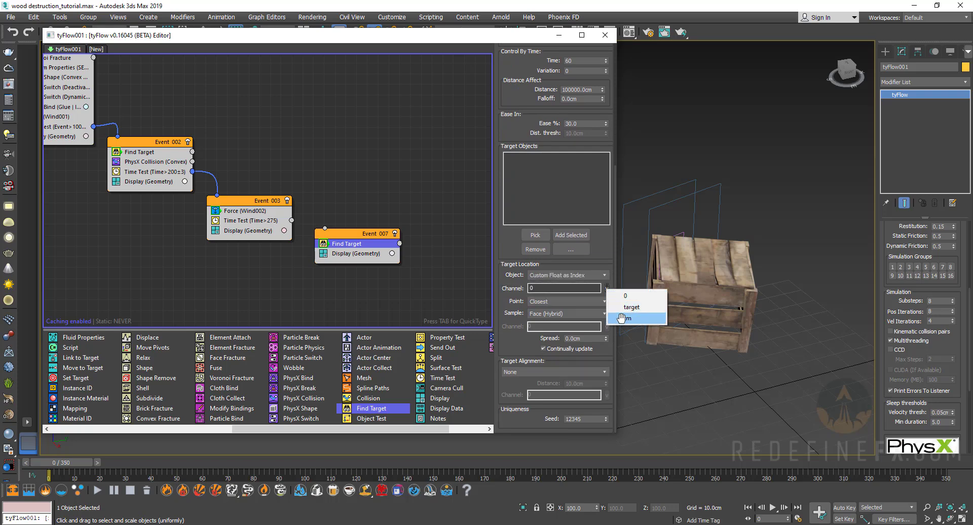
click(623, 318)
Step: Set the Find Target's target point to Custom TM and choose tm as its channel
click(549, 298)
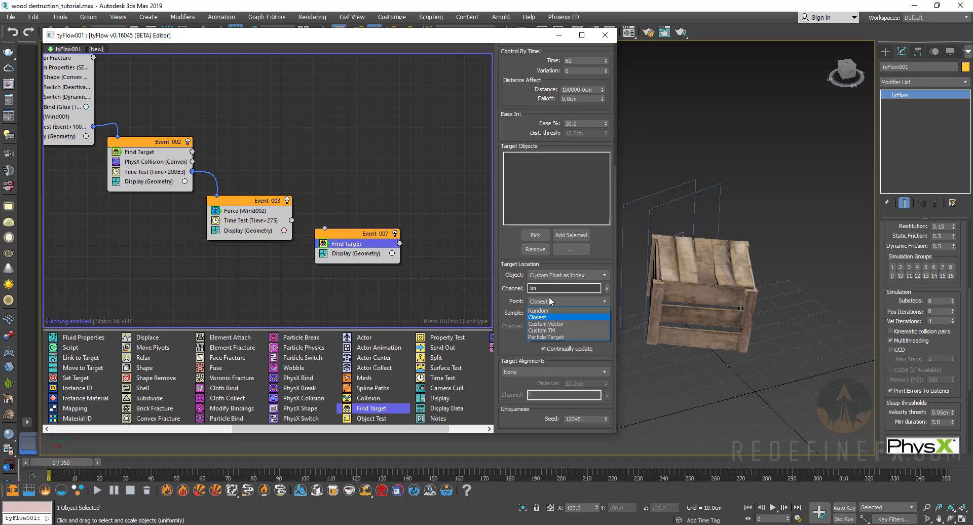
click(550, 330)
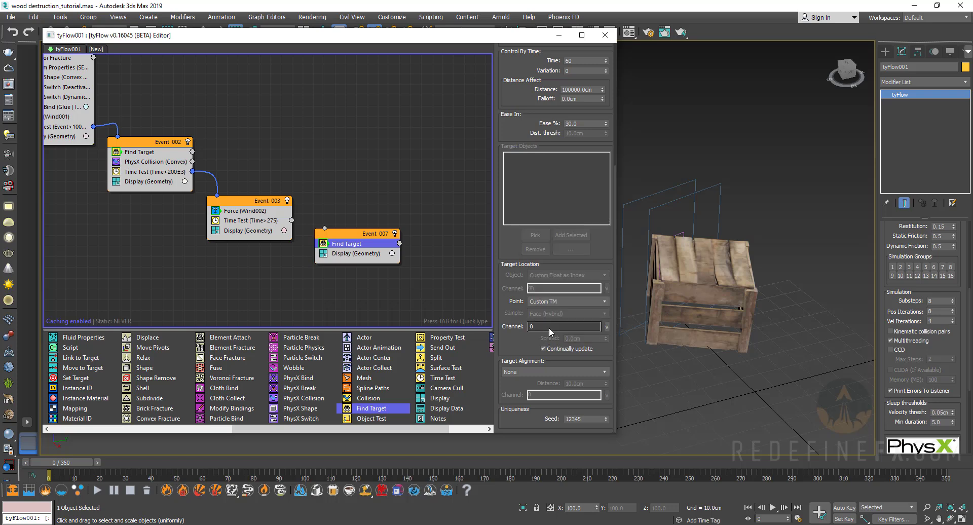
click(606, 327)
click(630, 358)
Step: Set the Find Target's target alignment to Custom TM using the tm channel
middle_drag(207, 99, 360, 206)
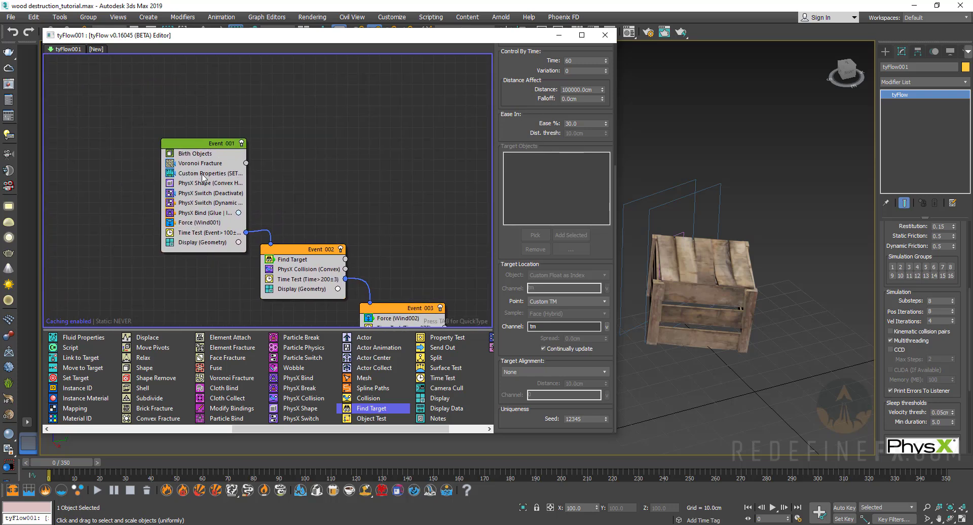
middle_drag(406, 248, 310, 157)
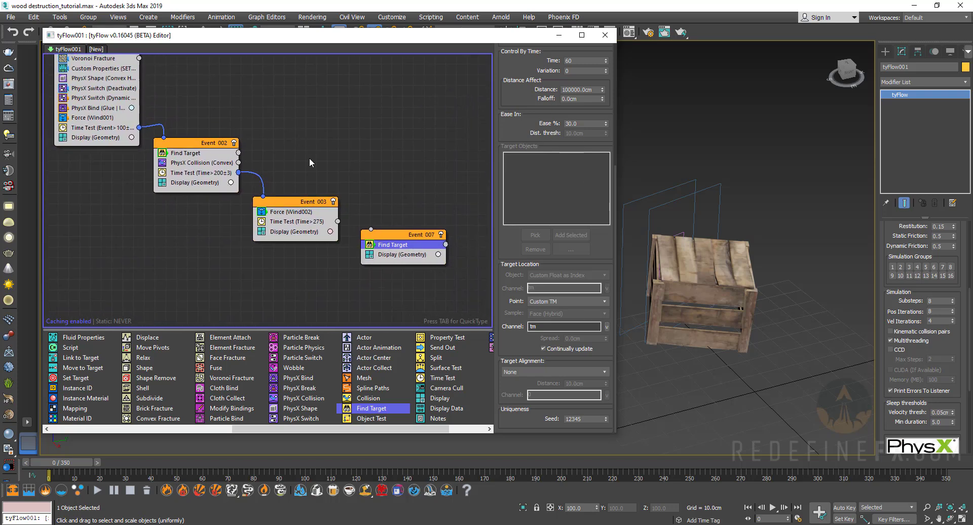
middle_drag(390, 273, 368, 269)
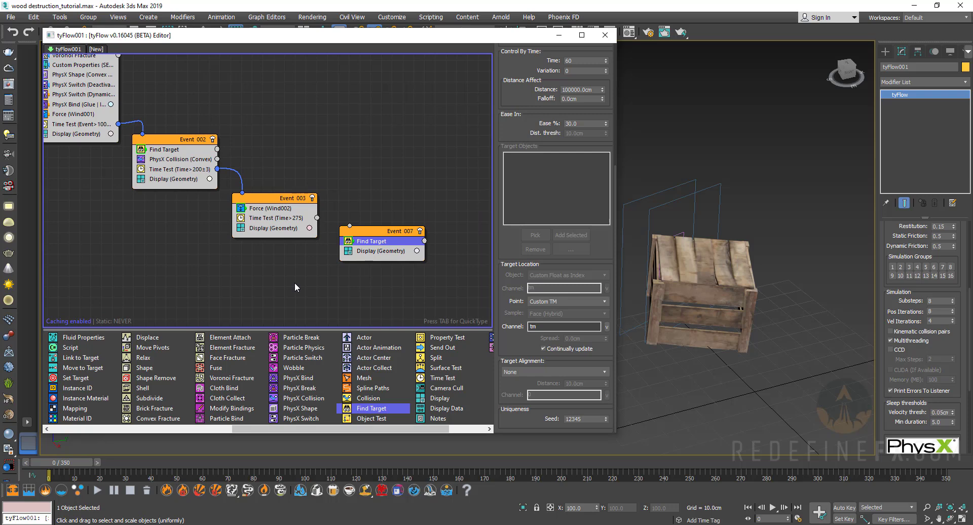
click(535, 371)
click(518, 395)
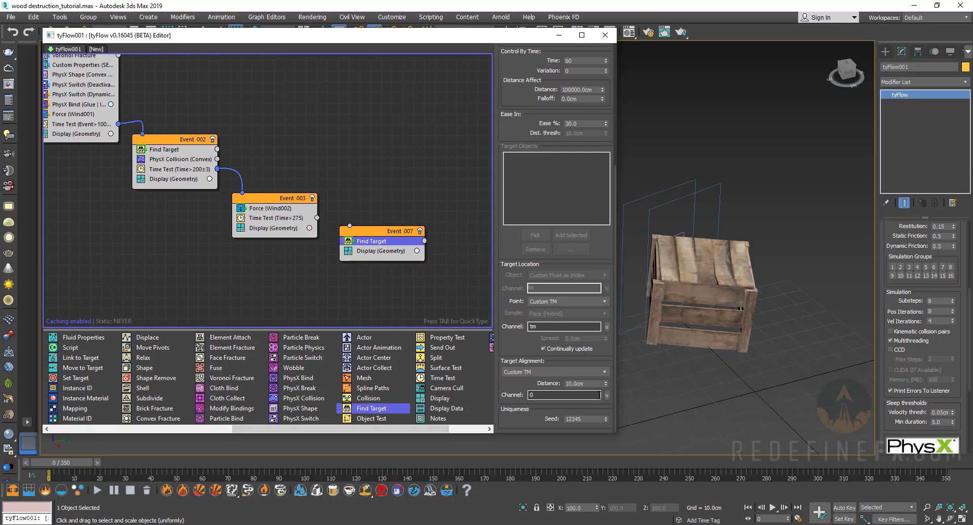
click(607, 394)
click(627, 425)
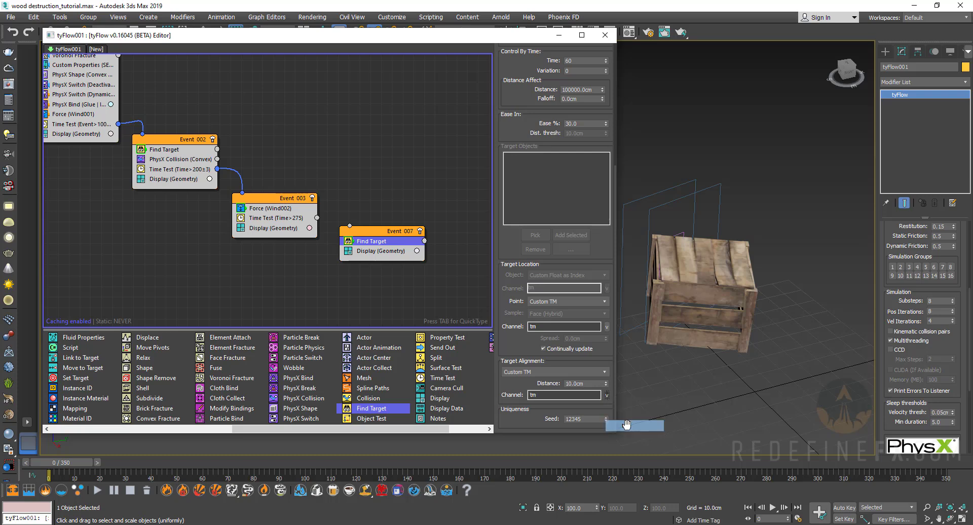
Step: Connect Event_003's Time Test to Event_007 and scrub the timeline through the end of the simulation to review the reassembly
drag(349, 225, 319, 221)
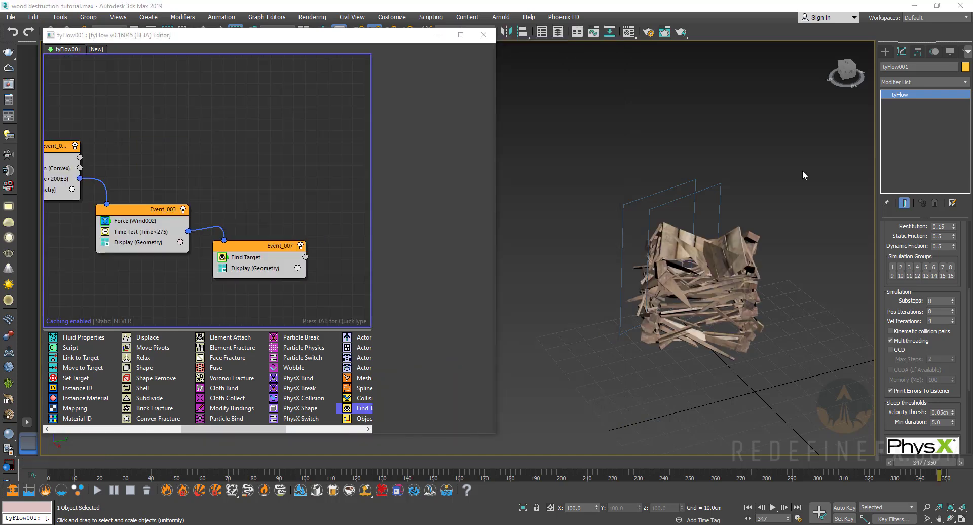
drag(107, 471, 884, 479)
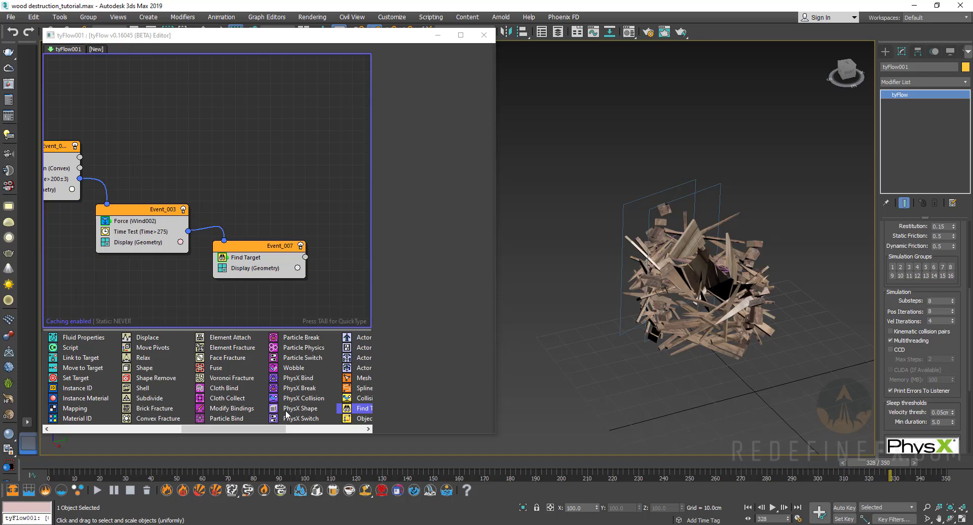
Step: Add a PhysX Switch set to Deactivate above the Find Target in Event_007, and inspect the crate between frames 322 and 311
drag(266, 360, 238, 256)
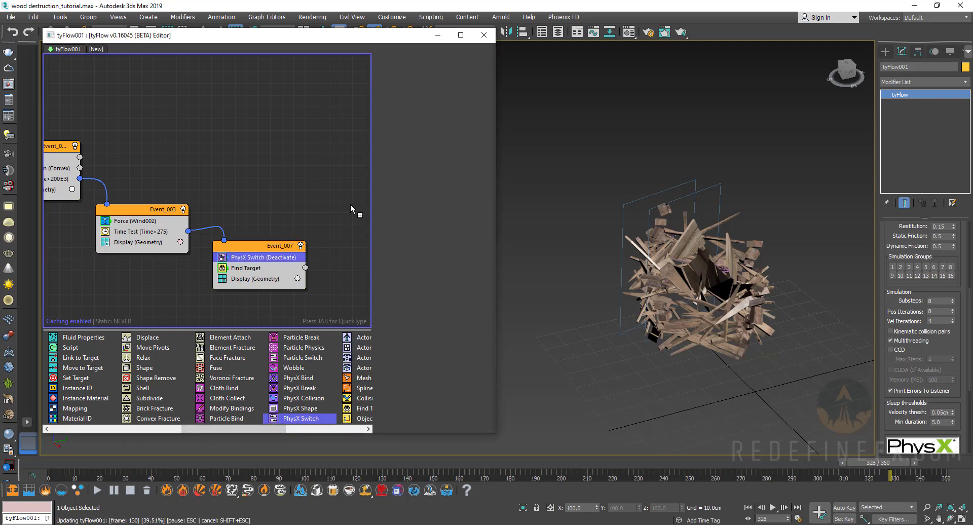
key(Escape)
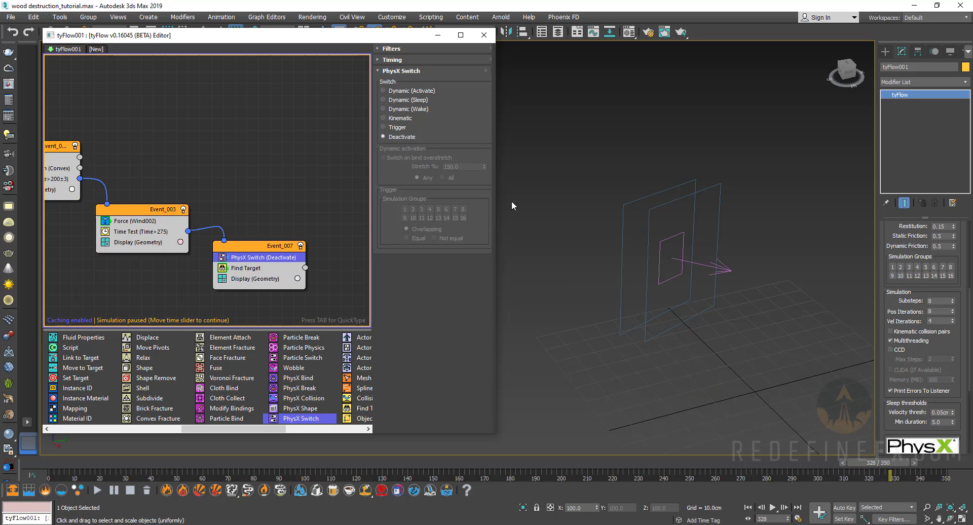
drag(902, 475, 864, 491)
scroll(677, 339, up, 5)
scroll(677, 338, down, 2)
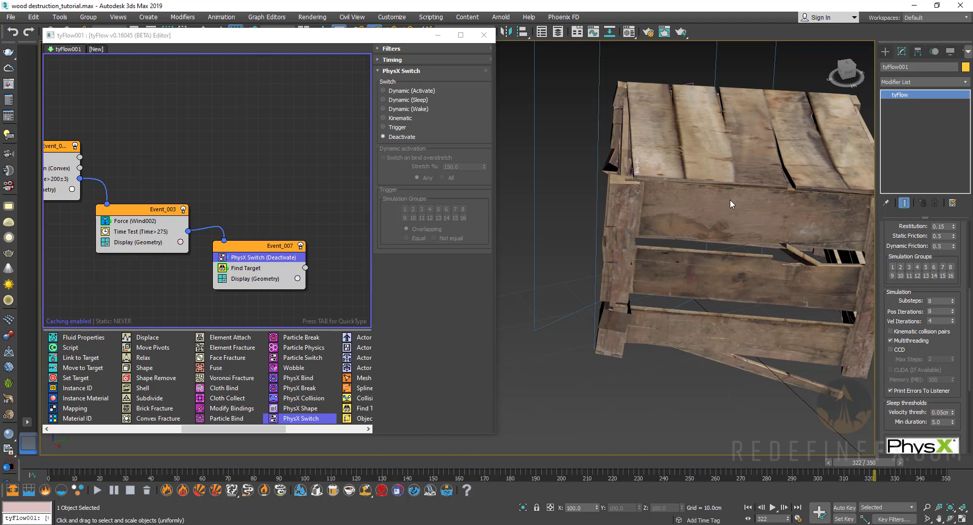
scroll(723, 200, down, 3)
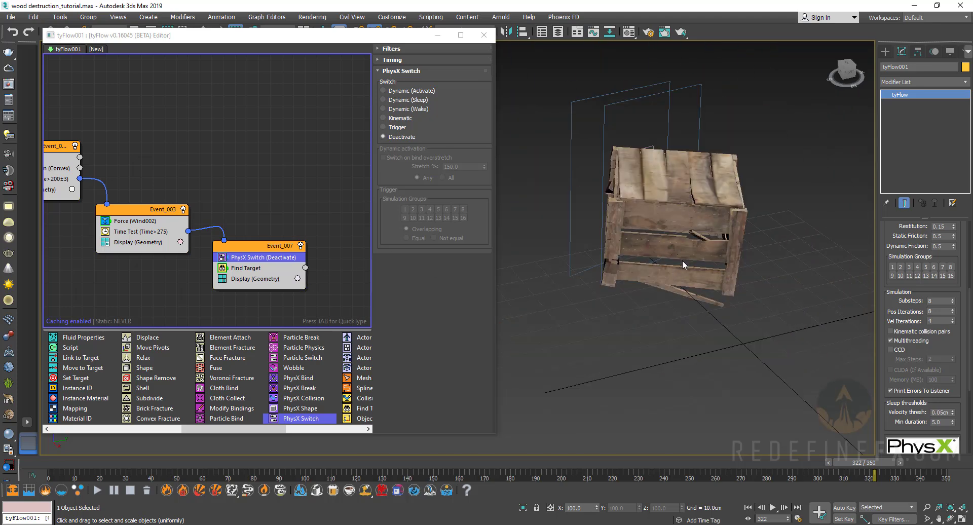
drag(853, 463, 825, 464)
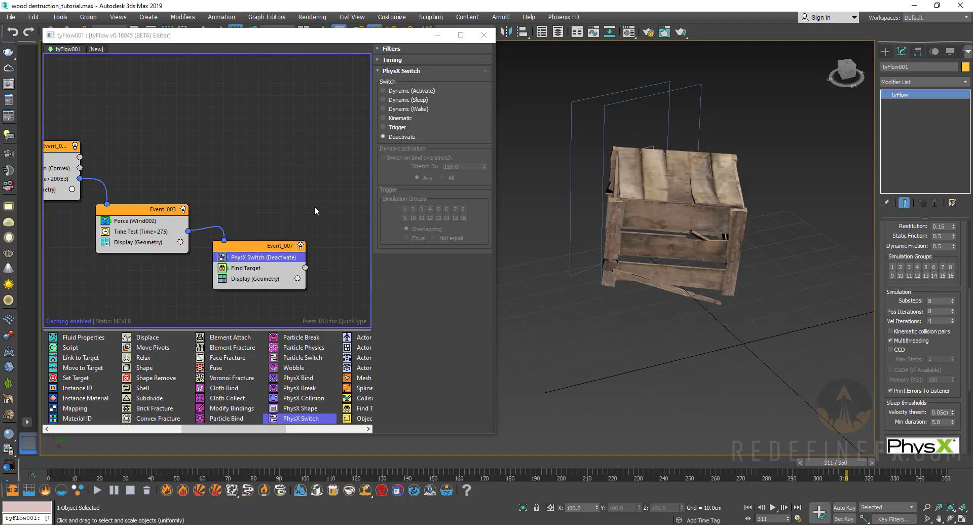
Step: Create a new event with a Stop operator, connect Event_007's Find Target to it, and inspect the crate around frame 313
drag(256, 427, 204, 427)
drag(145, 391, 256, 238)
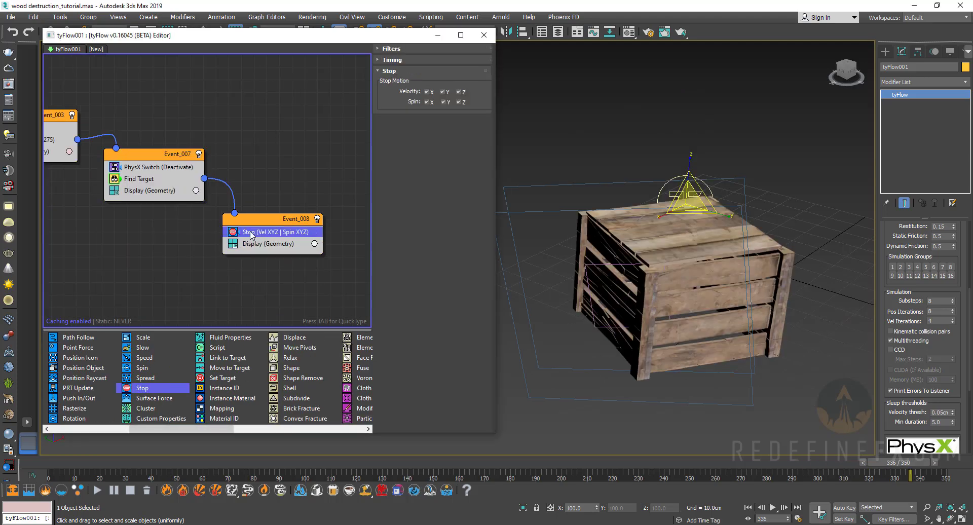
middle_drag(223, 178, 241, 180)
drag(899, 462, 839, 506)
key(r)
scroll(631, 289, up, 6)
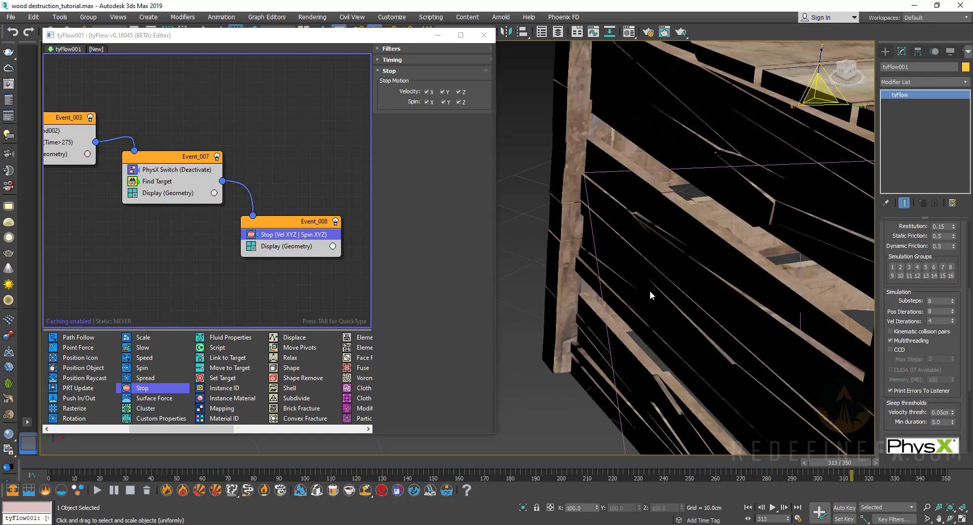
Step: Review the Find Target settings in Event_007, including its test distance threshold
middle_drag(187, 171, 230, 191)
click(205, 204)
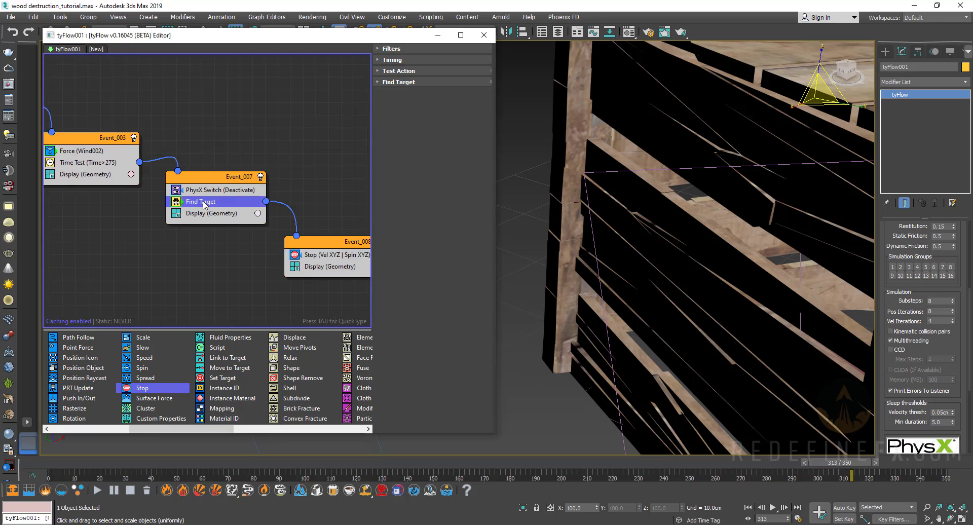
click(399, 72)
click(398, 72)
click(398, 82)
scroll(401, 76, down, 5)
scroll(400, 75, up, 5)
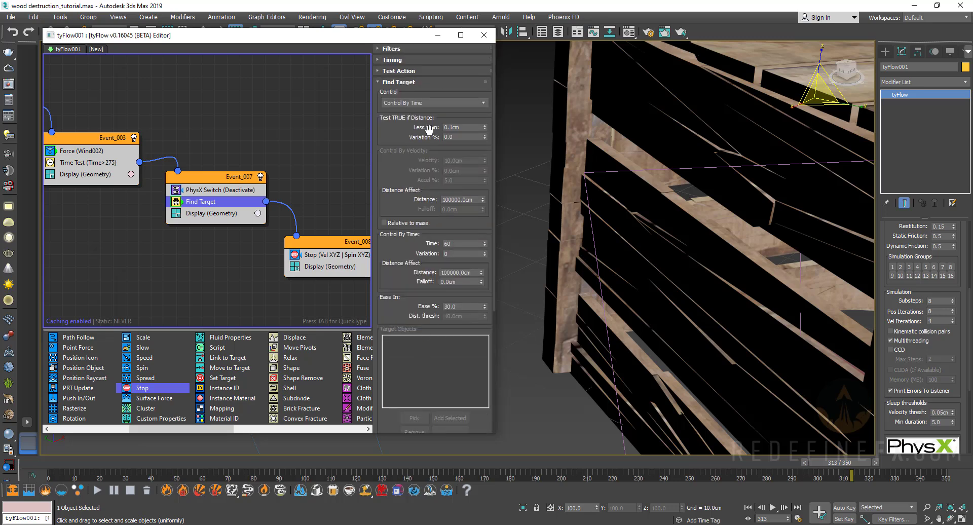
drag(463, 125, 444, 127)
Step: Inspect the reassembled crate's planks up close and from a distance, and scrub back to frame 310
middle_drag(717, 155, 657, 159)
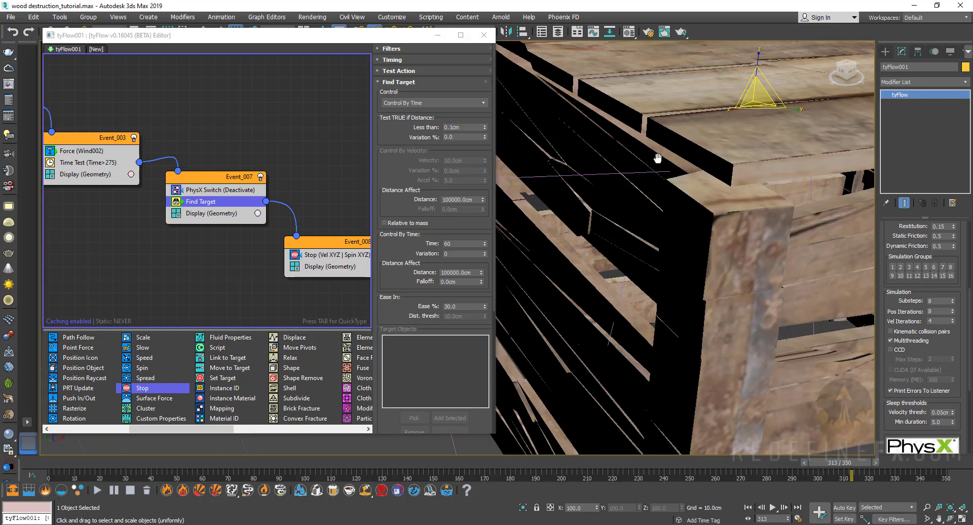
scroll(657, 158, down, 5)
scroll(653, 209, down, 3)
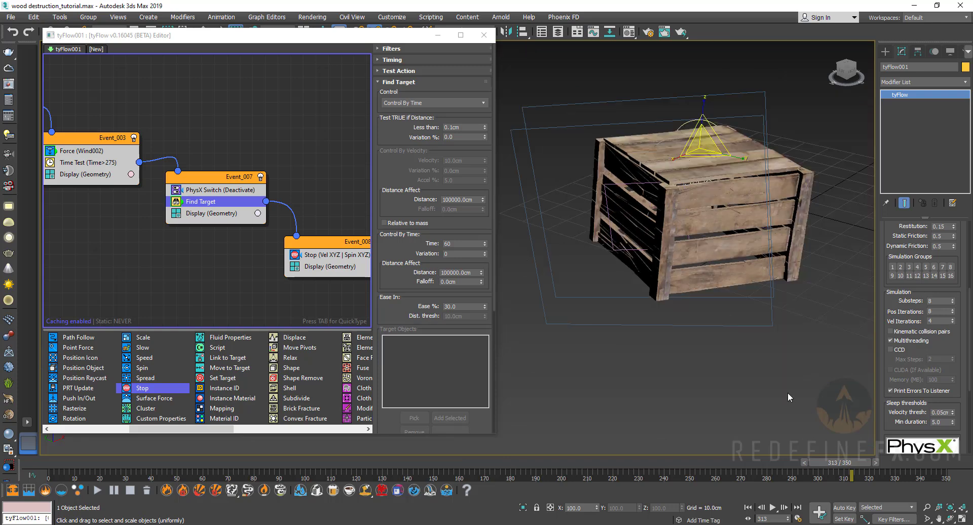
alt+middle_drag(753, 272, 726, 241)
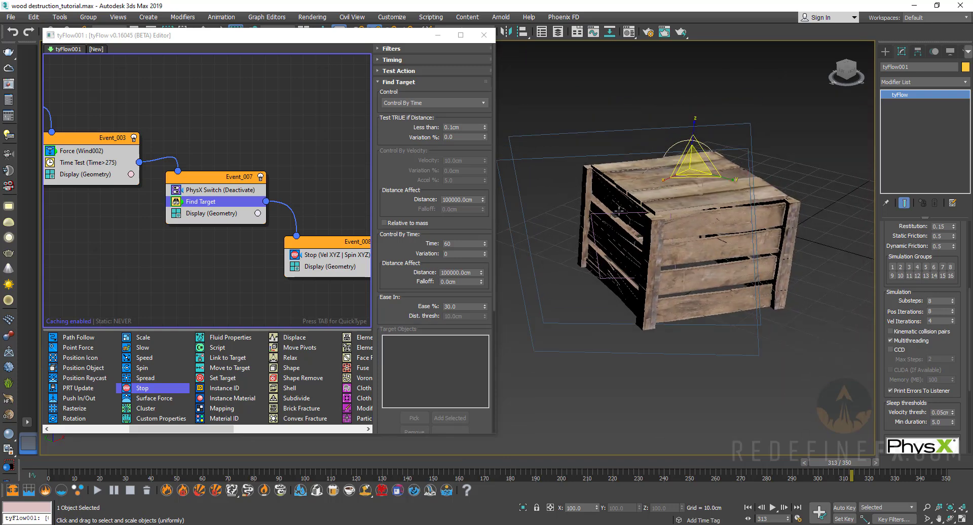
middle_drag(147, 130, 240, 176)
middle_drag(339, 241, 242, 194)
drag(813, 462, 823, 480)
key(r)
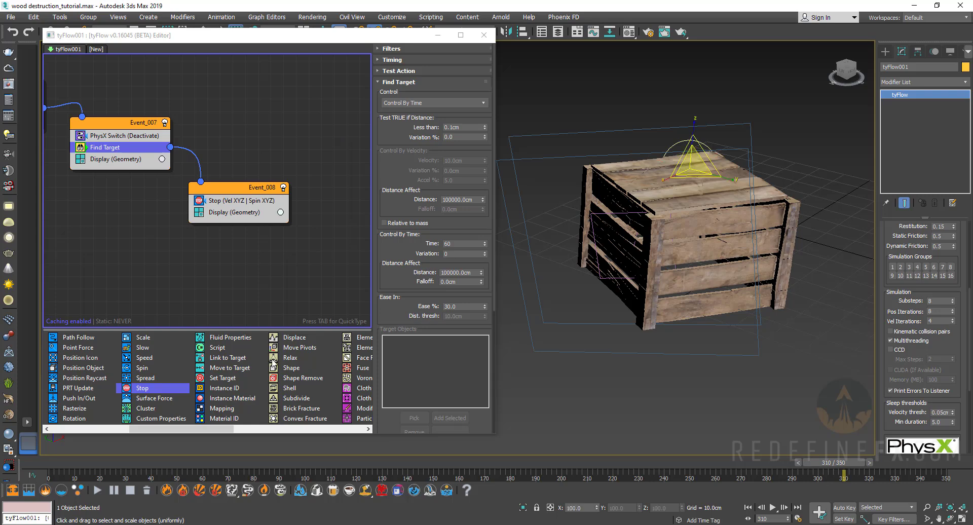
Step: Add a Time Test below the Stop operator in Event_008, testing by Frame with value 310 and variation 0
drag(222, 429, 326, 429)
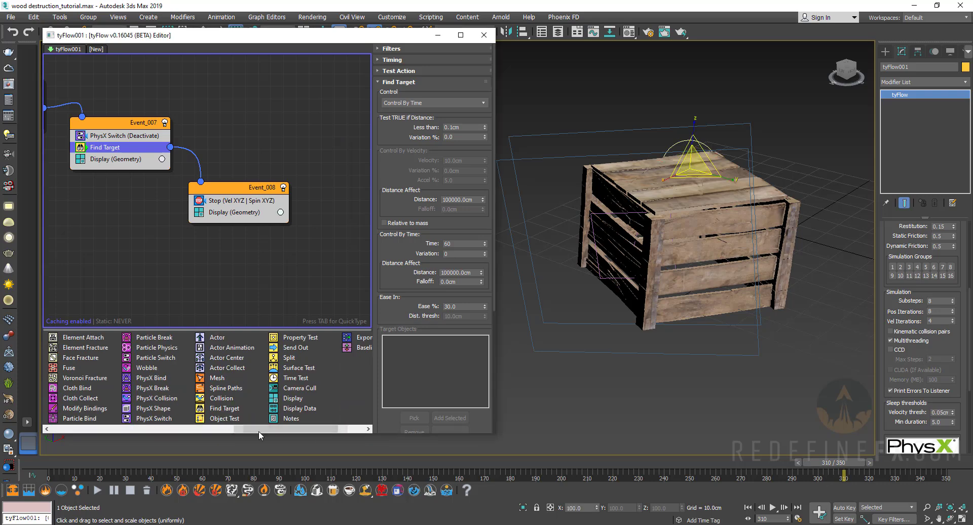
drag(293, 377, 239, 212)
click(404, 93)
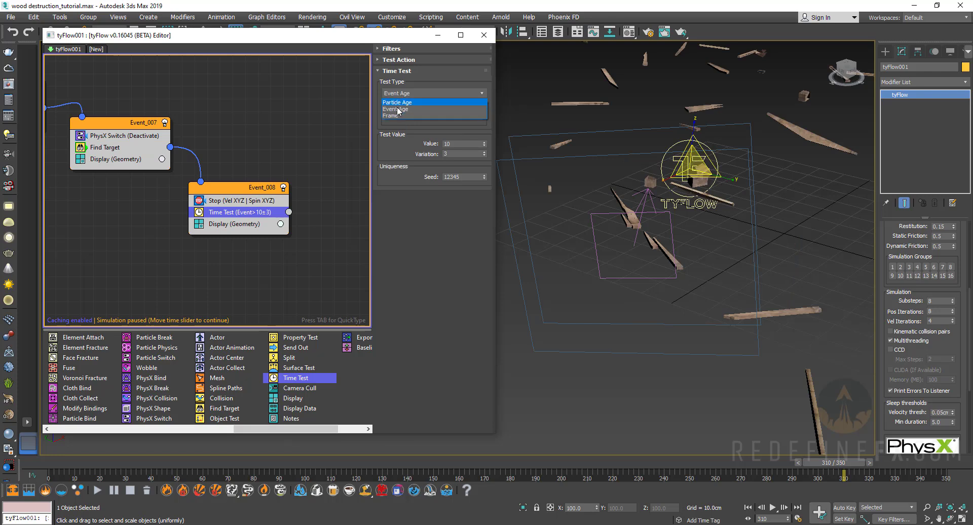
click(399, 116)
double_click(455, 143)
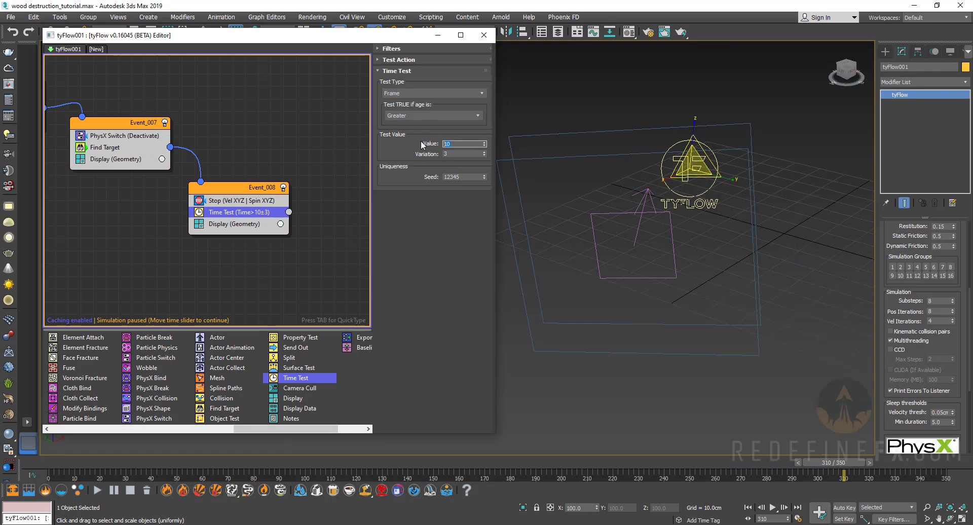
text(310)
key(Tab)
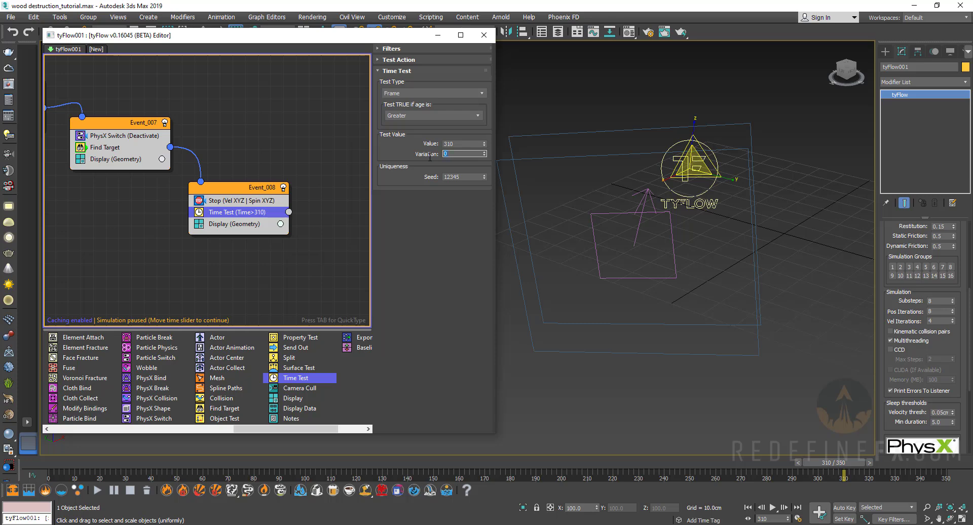
Step: Create a new event with a Custom Properties operator set to GET (load value from channel) and displayed as geometry, checking Event_001's operators
drag(251, 429, 281, 230)
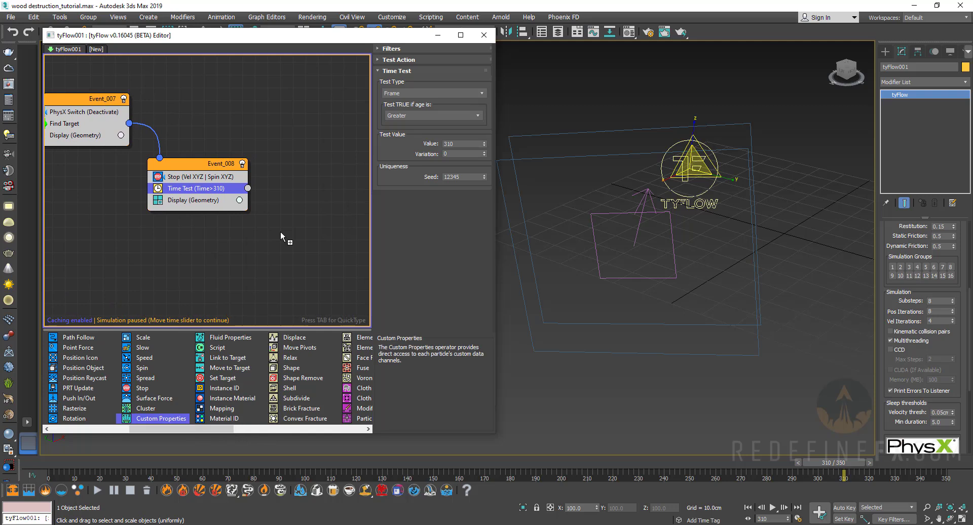
click(401, 126)
click(397, 142)
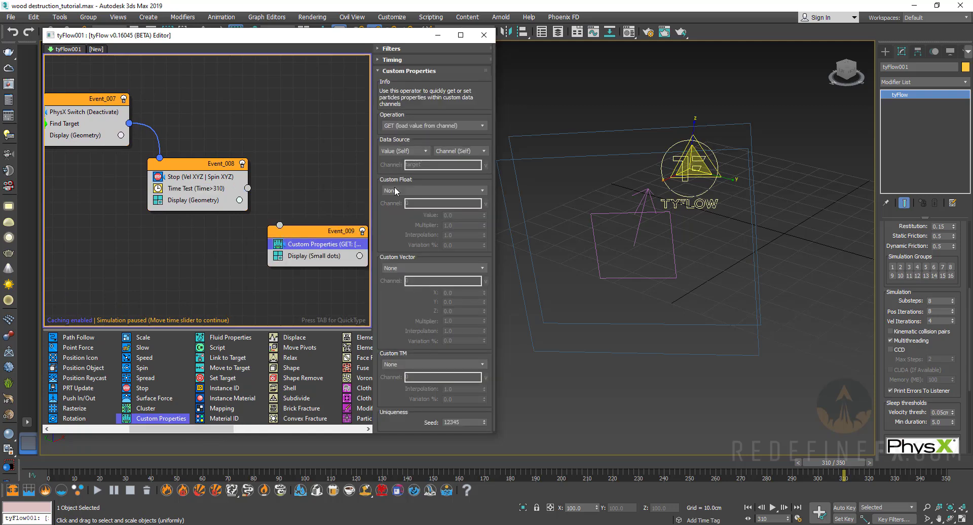
middle_drag(95, 66, 241, 182)
middle_drag(49, 122, 207, 174)
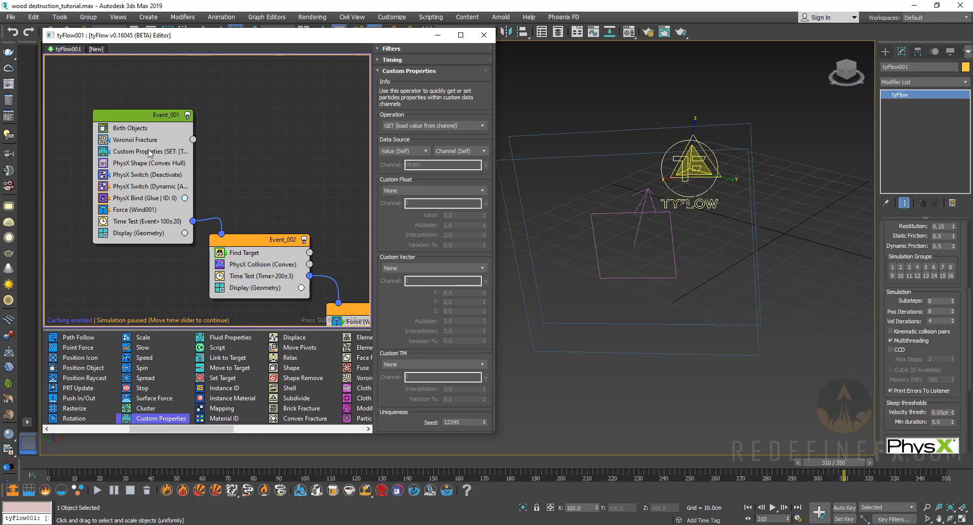
middle_drag(284, 195, 184, 127)
middle_drag(322, 231, 168, 177)
middle_drag(282, 220, 156, 164)
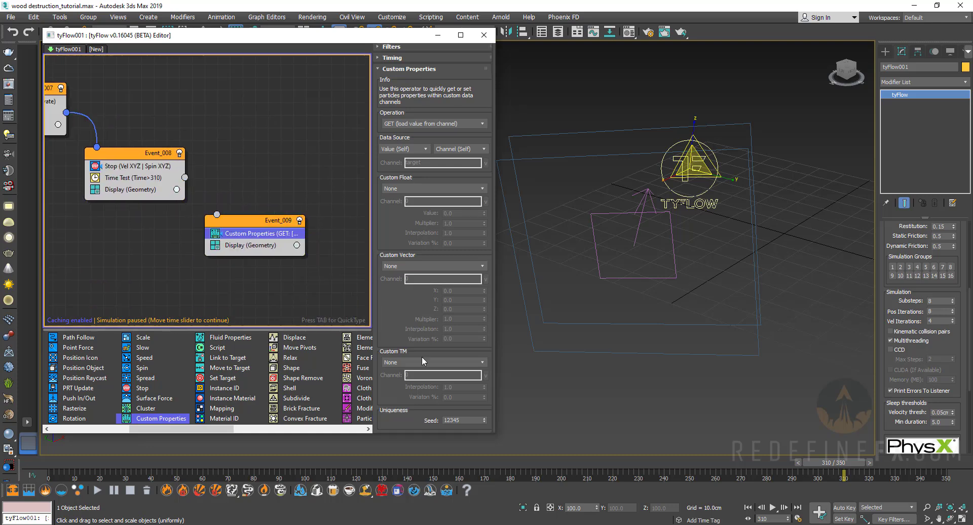
Step: Set Event_009's Custom TM to TM with channel tm, and connect Event_008's Time Test to Event_009
click(422, 362)
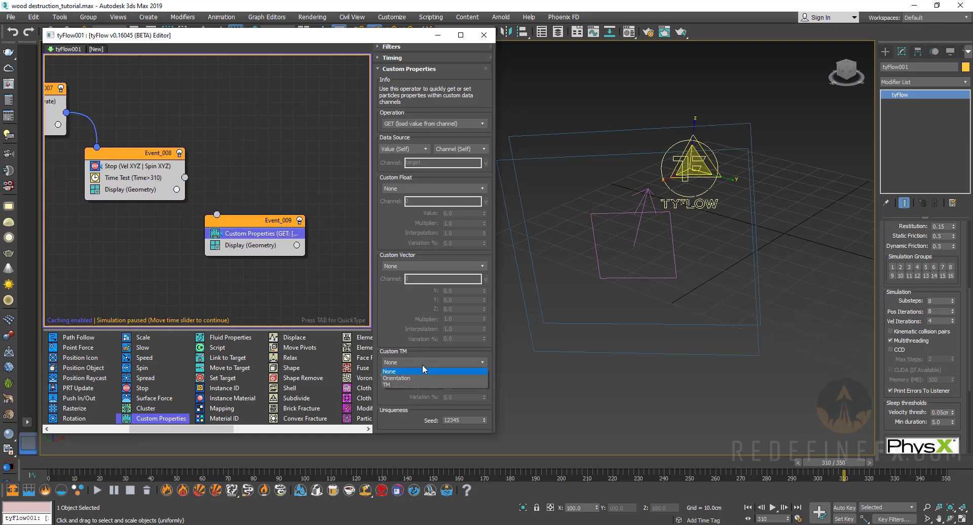
click(400, 387)
double_click(474, 376)
text(tm)
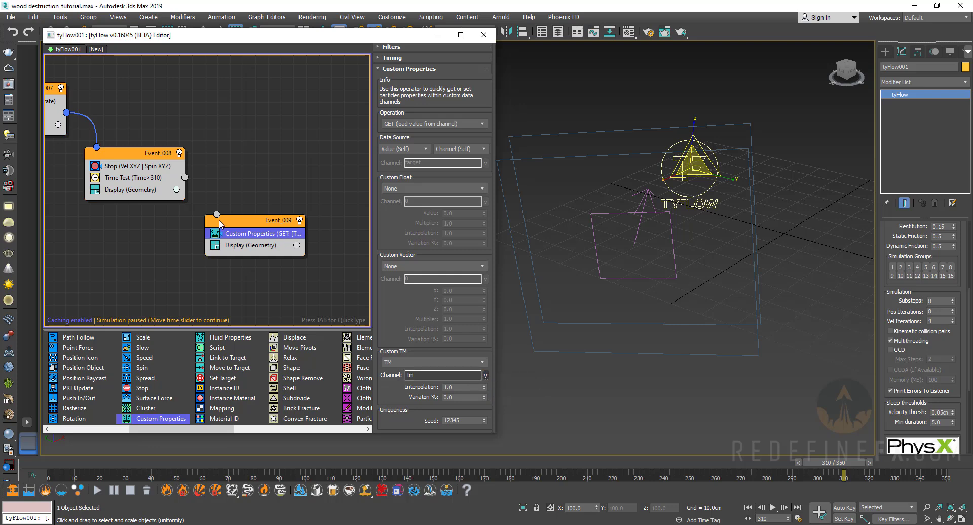
drag(217, 215, 185, 178)
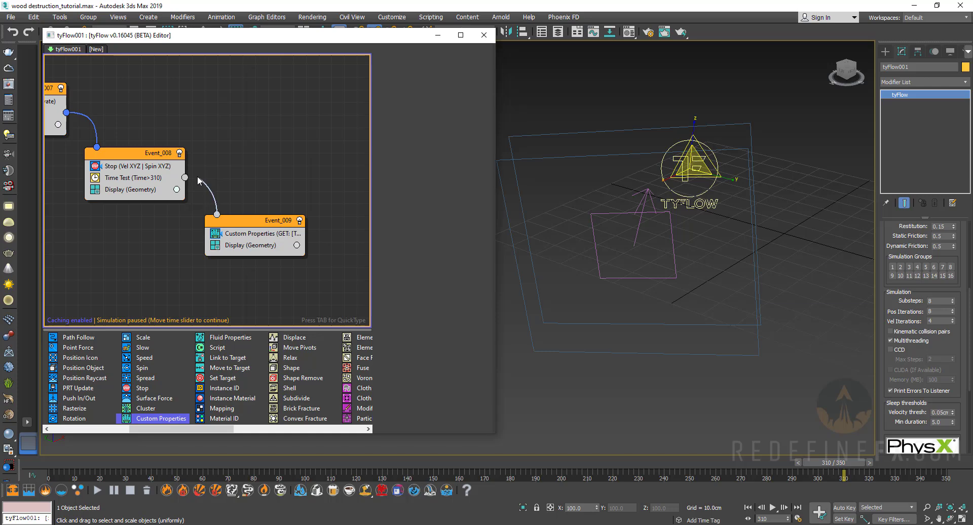
Step: Inspect the reassembled crate's planks up close at frame 309 and again at frame 311
mouse_move(827, 463)
mouse_down()
mouse_move(788, 464)
mouse_move(825, 471)
mouse_up()
key(r)
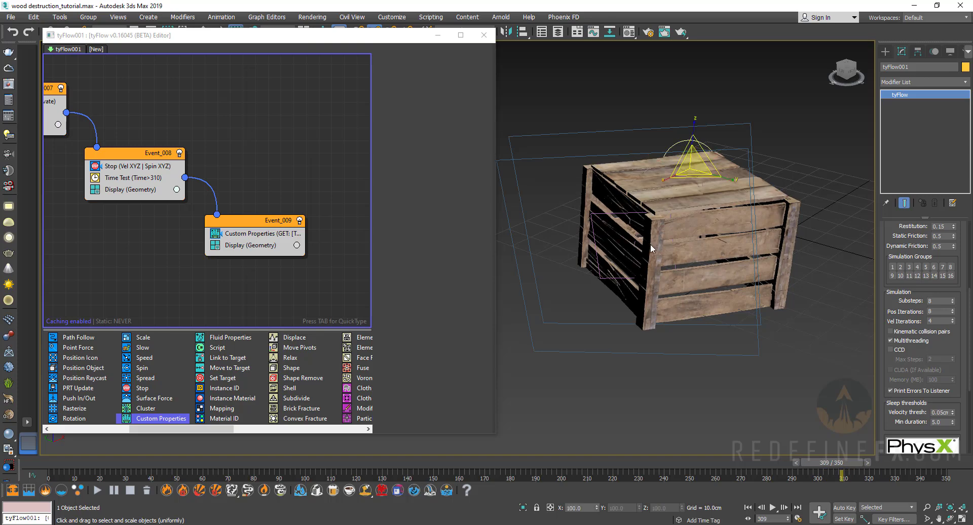
scroll(650, 244, up, 3)
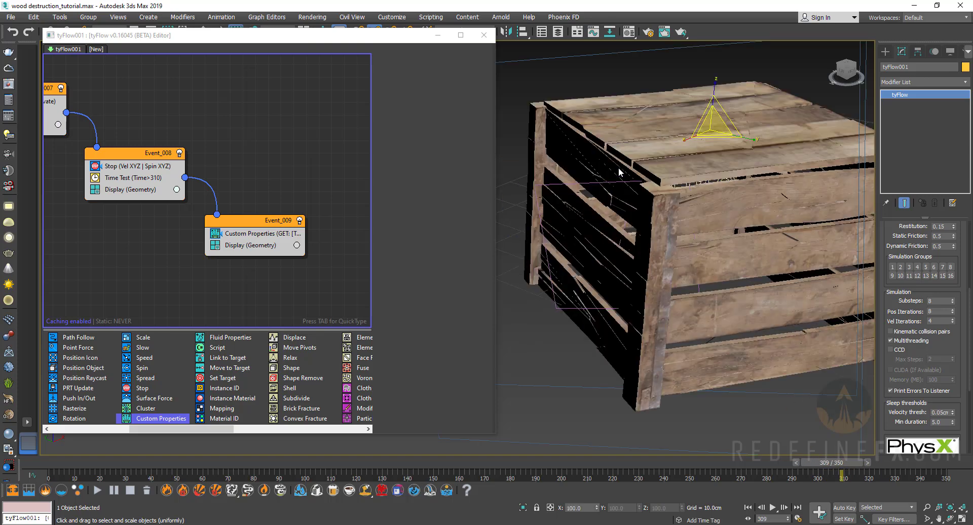
scroll(619, 167, up, 5)
scroll(616, 169, down, 3)
scroll(606, 208, down, 4)
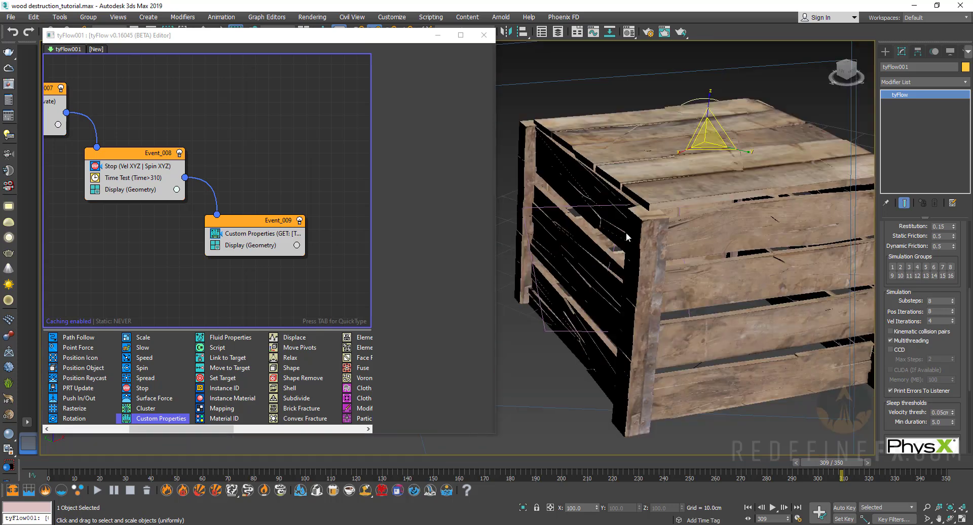
middle_drag(734, 304, 690, 272)
drag(845, 462, 850, 467)
Step: Review the Time Test settings in Event_008 and the Custom Properties settings in Event_009
middle_drag(120, 125, 145, 130)
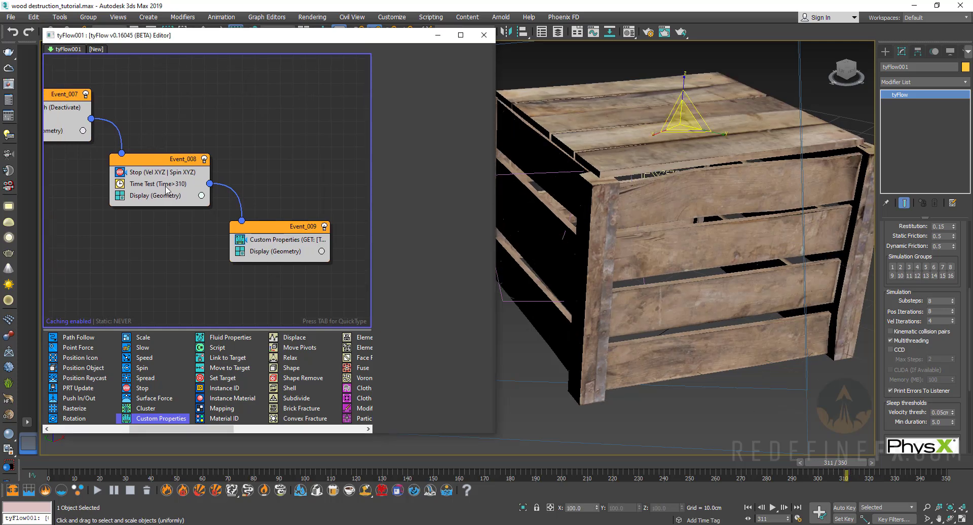
click(143, 183)
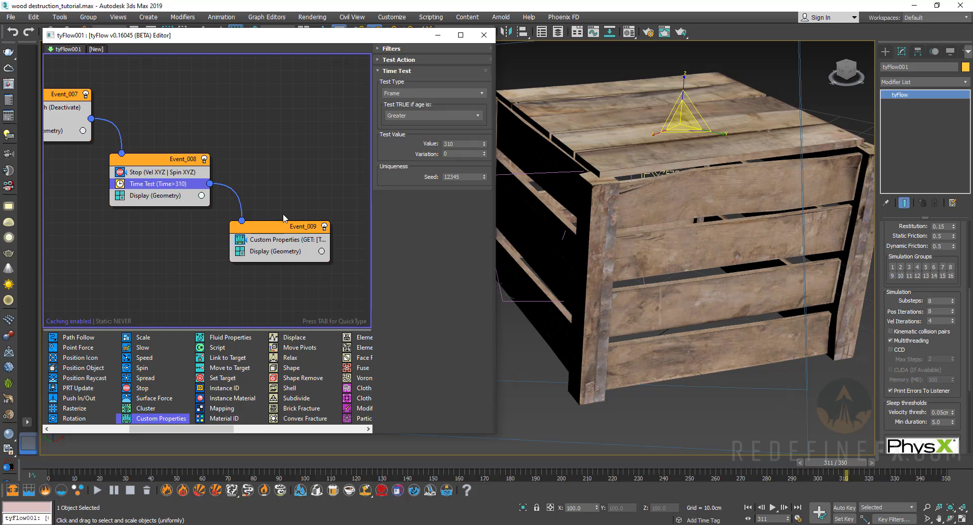
drag(276, 231, 290, 230)
click(278, 242)
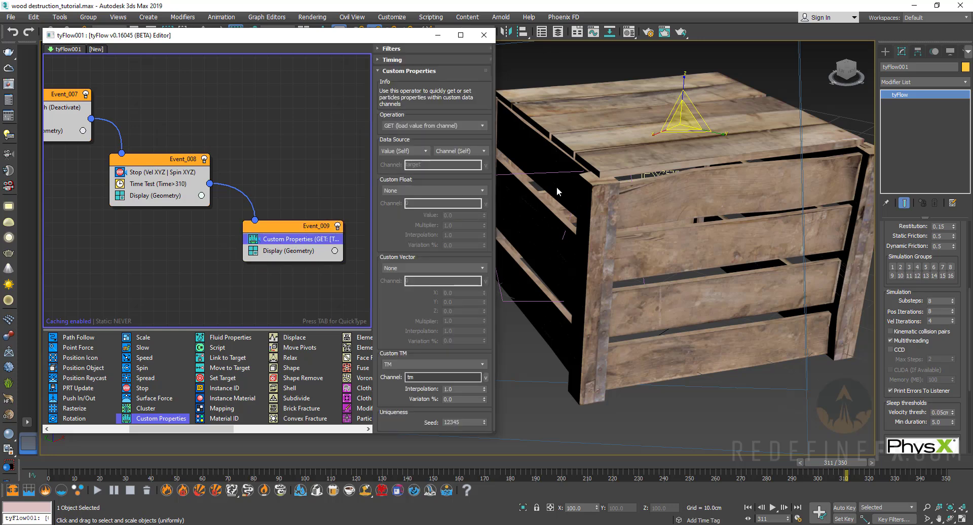
Step: Scrub the single-crate simulation back to its early frames, and open the Birth Objects operator in Event_001
scroll(654, 186, down, 3)
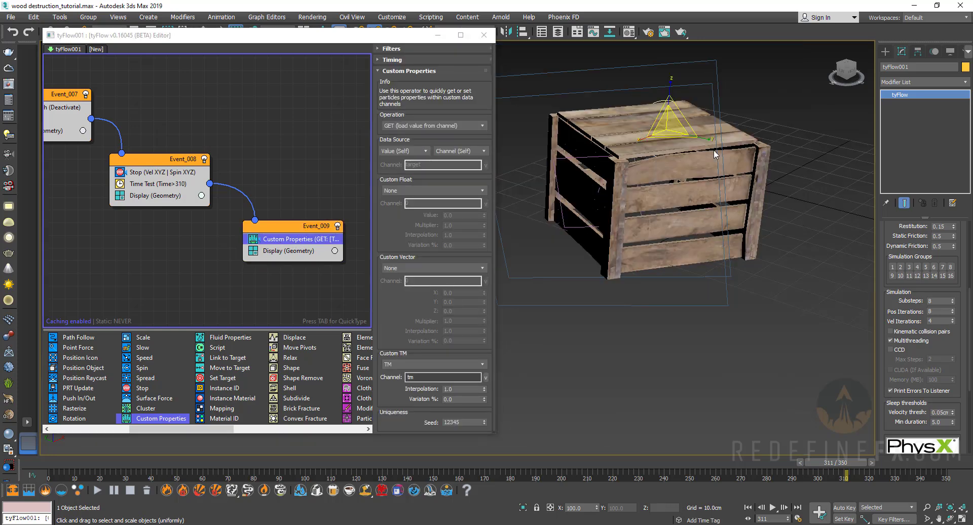
scroll(654, 158, up, 3)
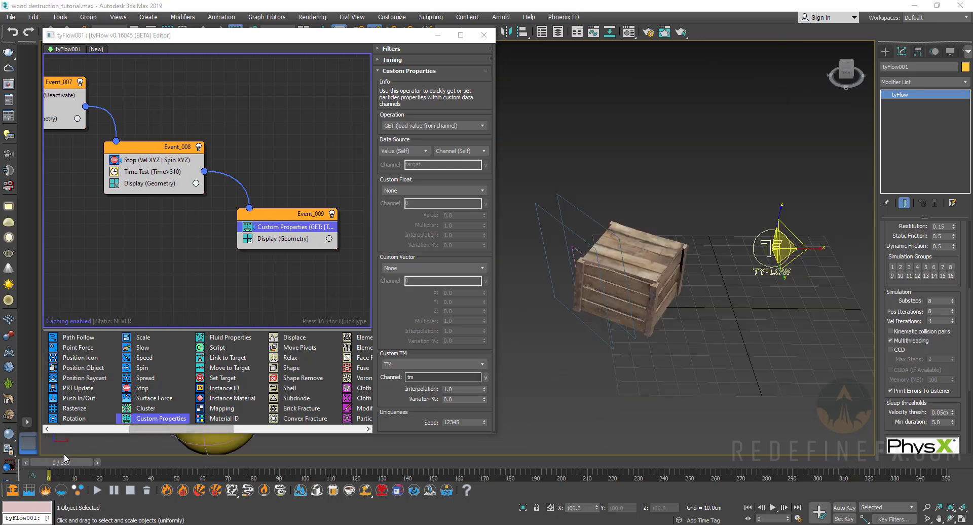
drag(63, 460, 735, 460)
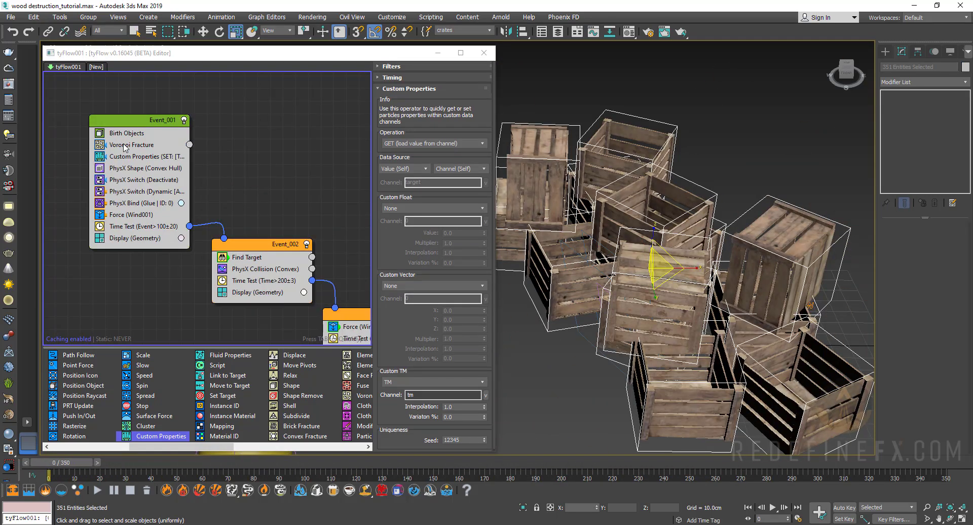
click(131, 133)
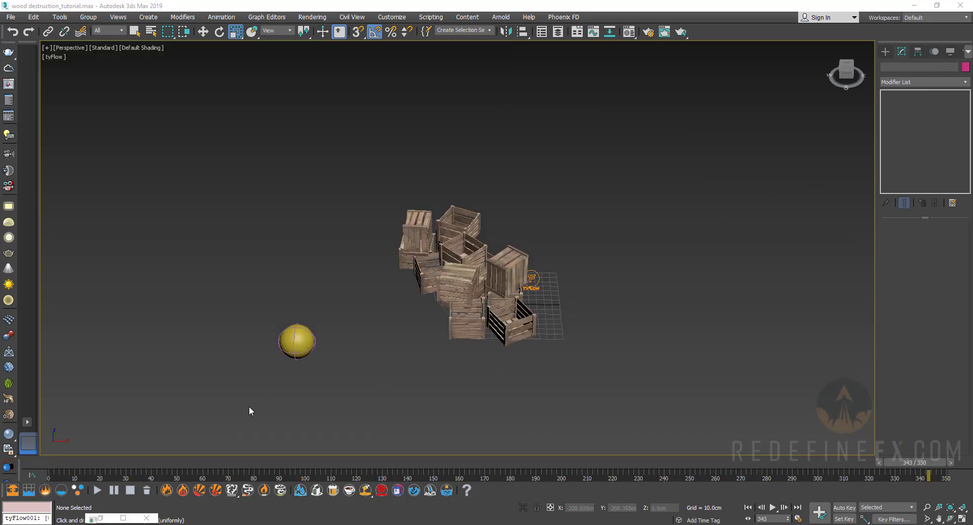
Step: Check the multi-crate simulation at frames 13 and 149, and review the tyFlow object's PhysX simulation settings
drag(50, 459, 83, 476)
key(r)
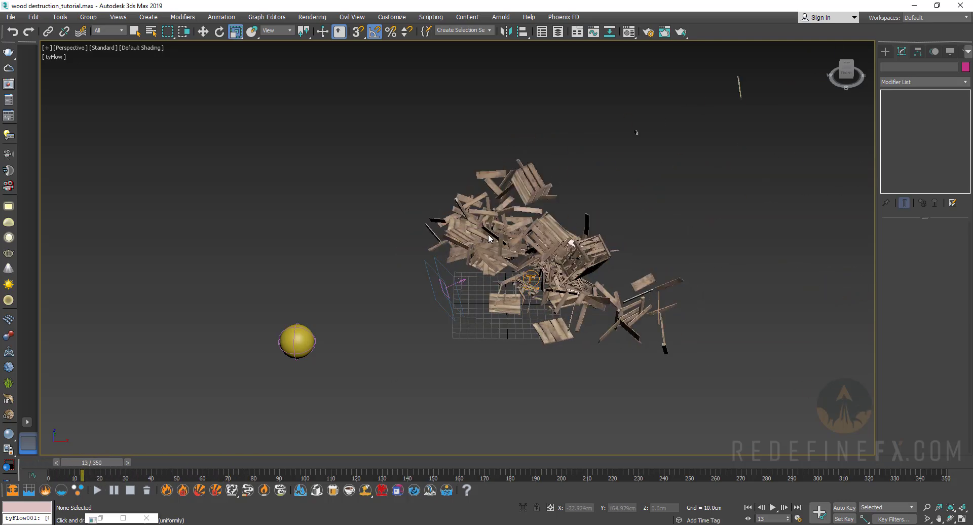
click(527, 275)
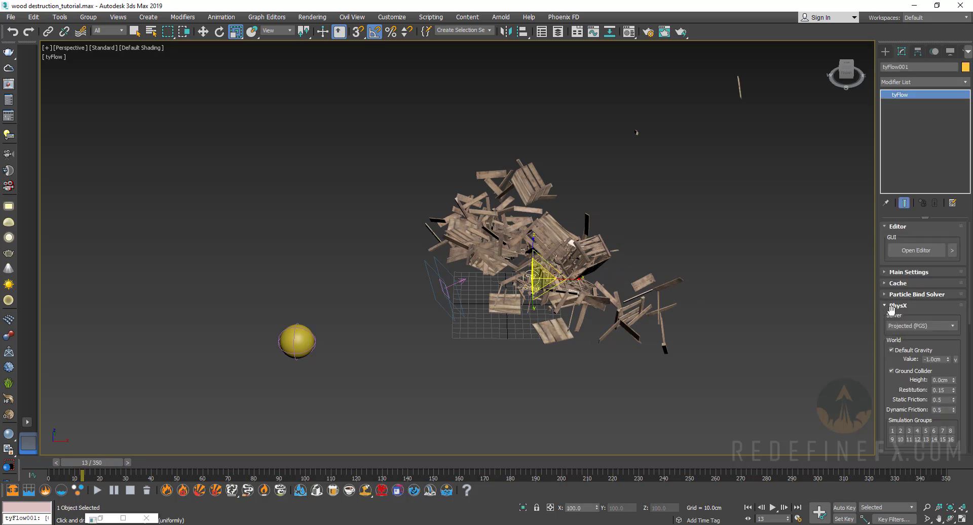
scroll(927, 309, down, 4)
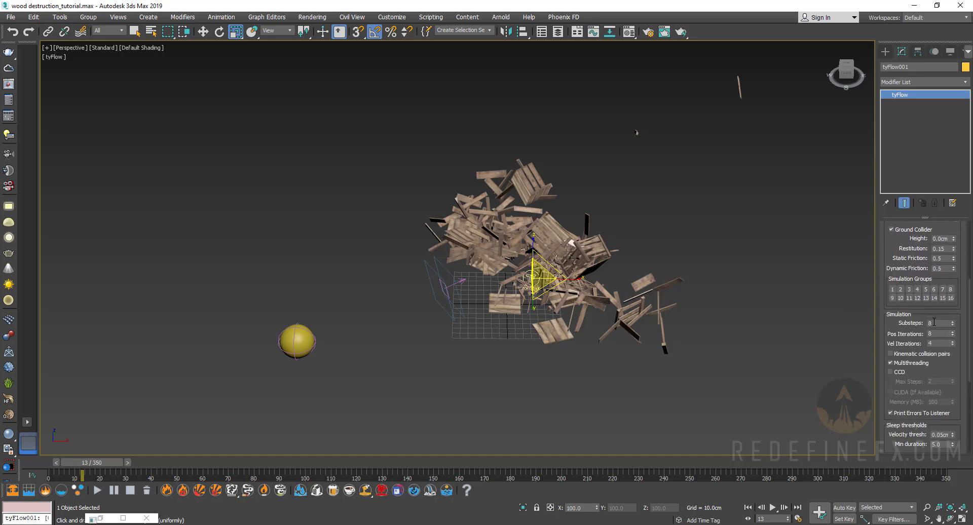
drag(89, 463, 432, 476)
key(r)
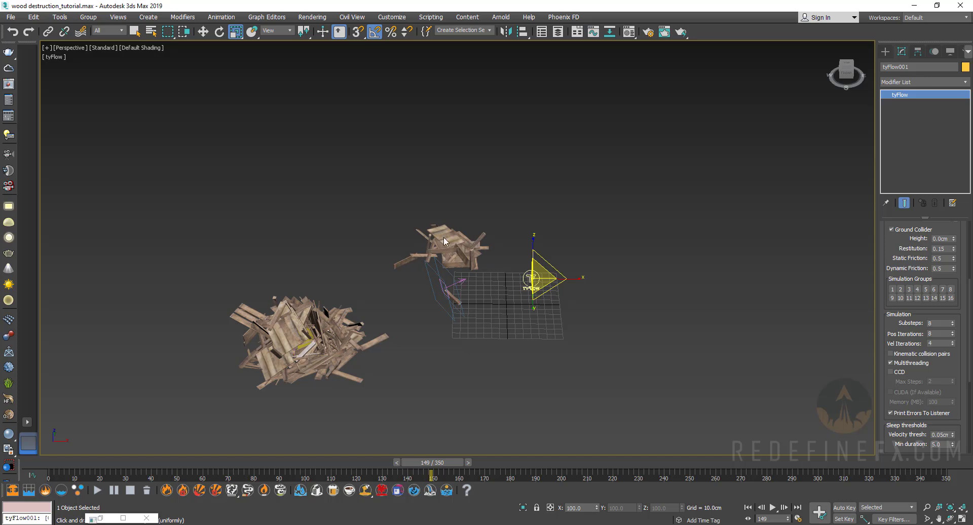
Step: Open the tyFlow editor and review the velocity settings of the Find Target in Event_002, then minimize the editor
scroll(904, 271, up, 4)
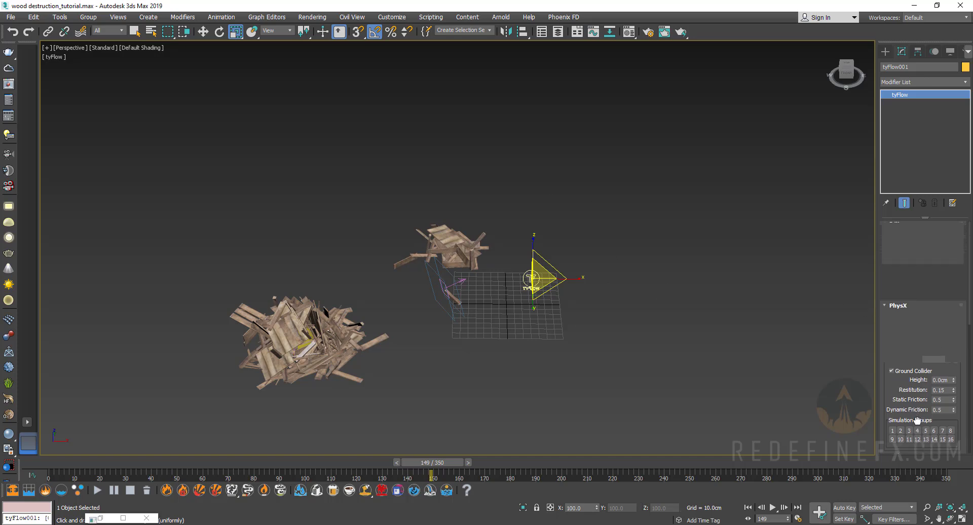
click(916, 250)
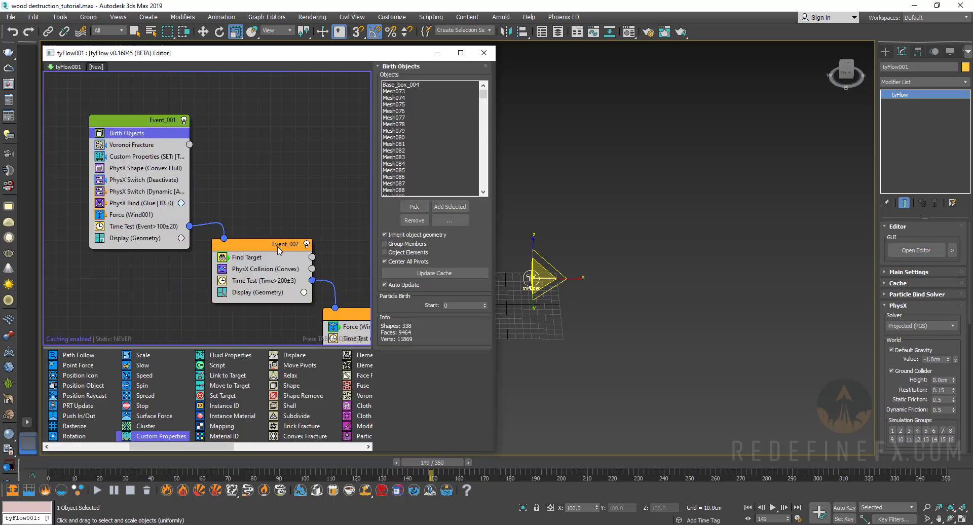
middle_drag(282, 256, 231, 213)
click(231, 213)
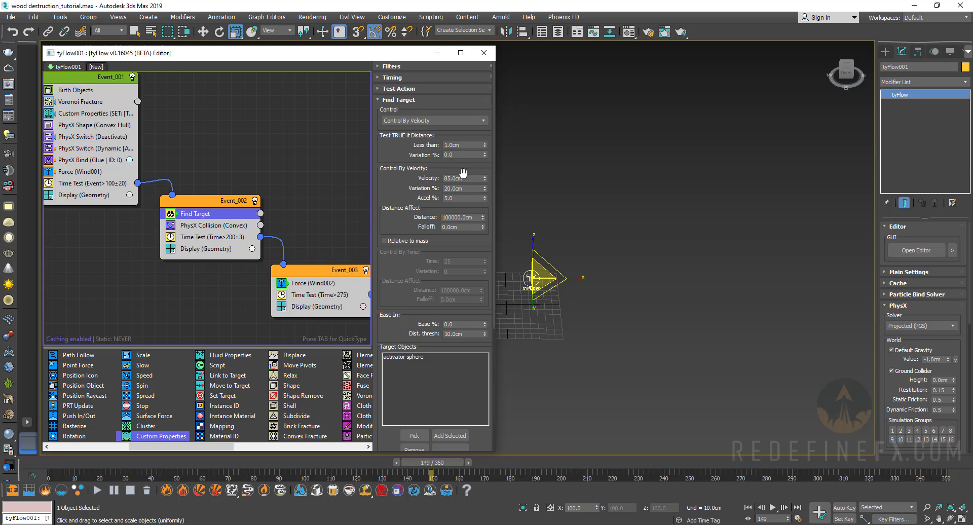
click(438, 53)
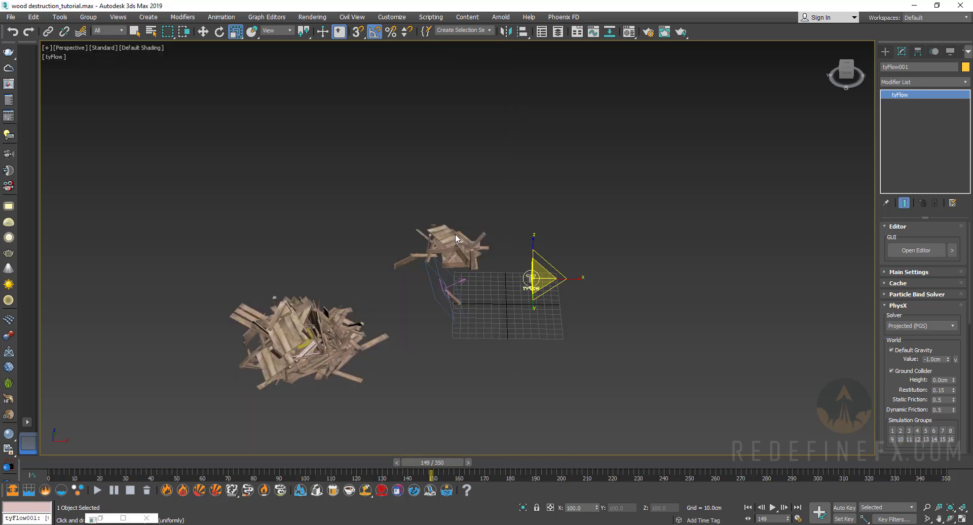
Step: Examine the plank burst at frame 225 and Wind002's strength, then reselect the tyFlow object and scrub to frame 297
drag(418, 466, 607, 485)
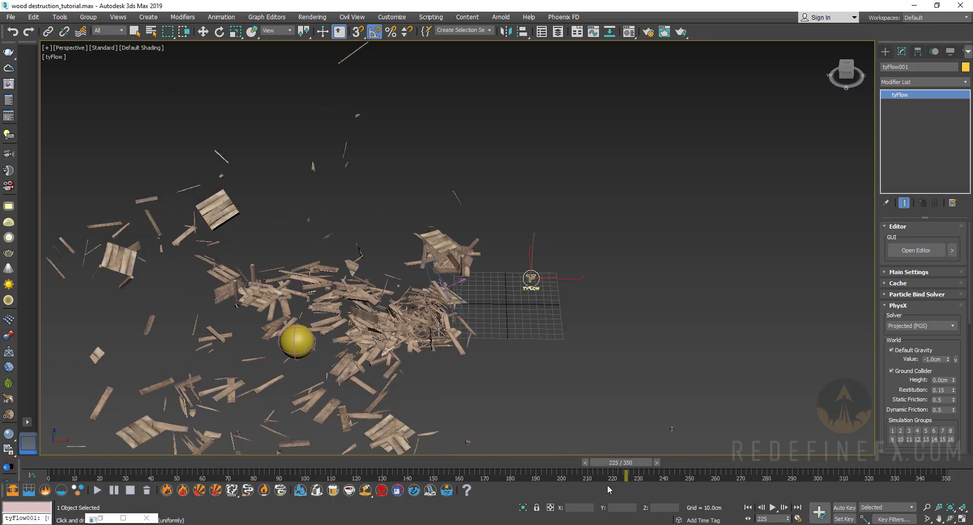
key(r)
click(315, 345)
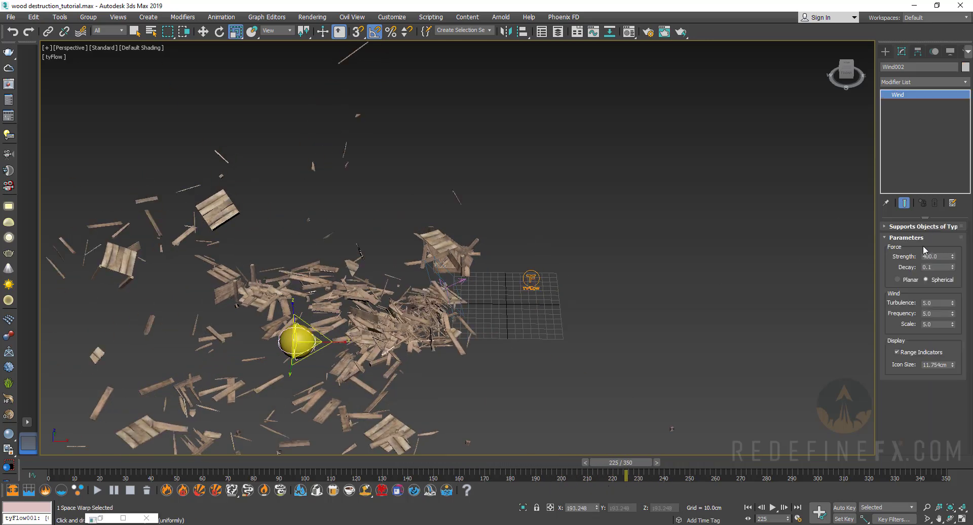
drag(940, 257, 910, 256)
click(539, 277)
drag(615, 475, 787, 479)
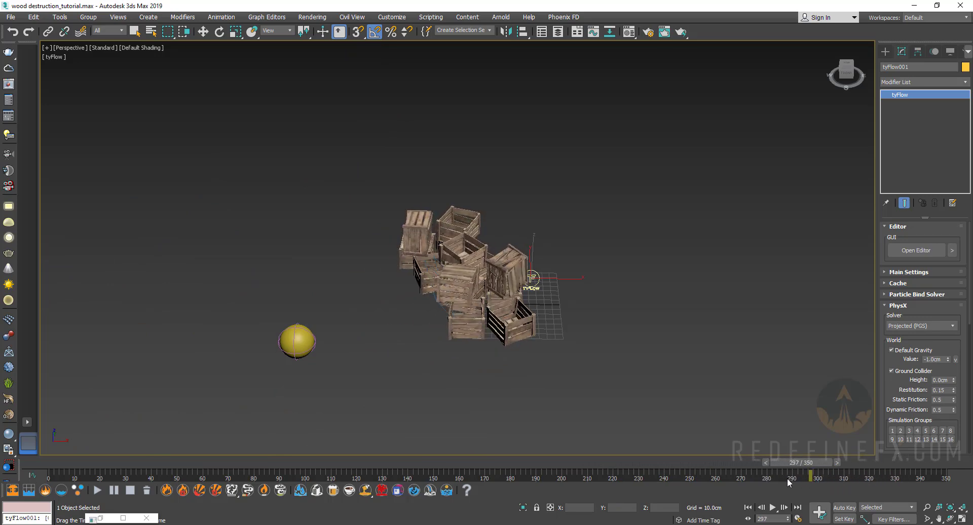